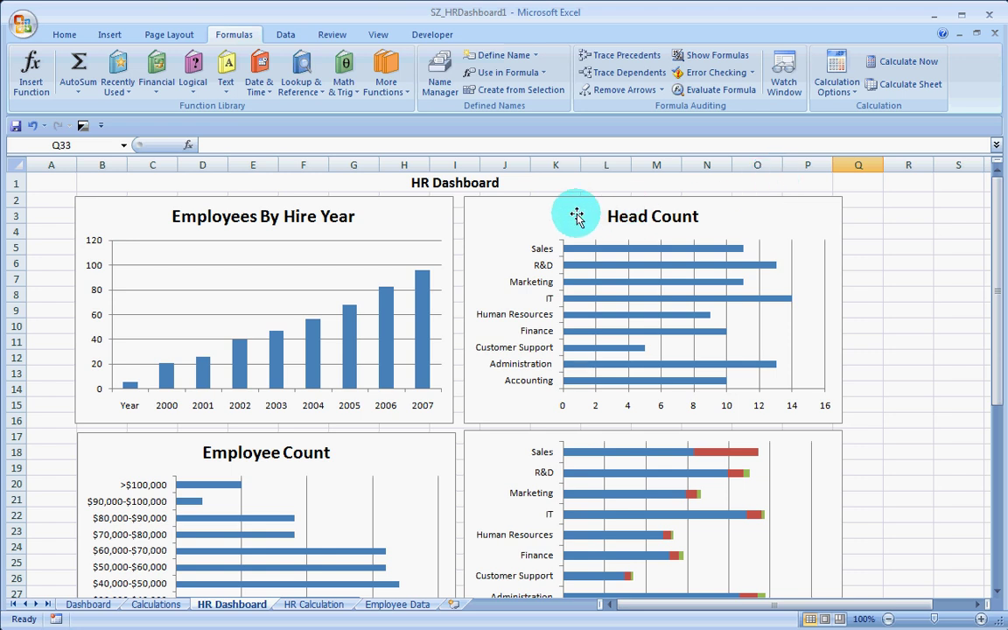
Copy the field labels Employee through Performance Score from L35:L42 on the Dashboard sheet.
scroll(371, 271, down, 7)
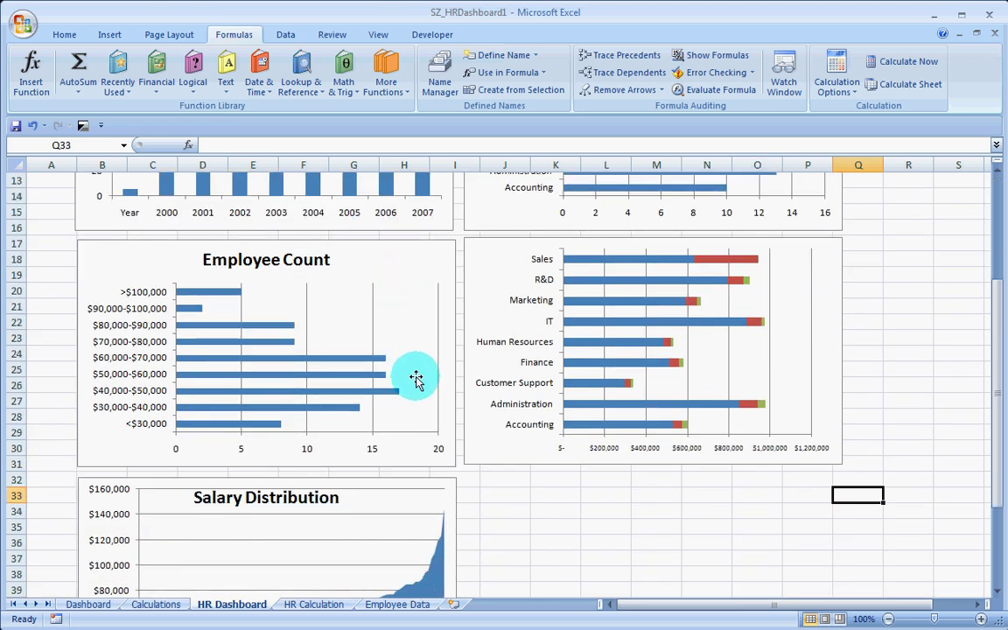
scroll(415, 383, up, 7)
scroll(415, 383, down, 9)
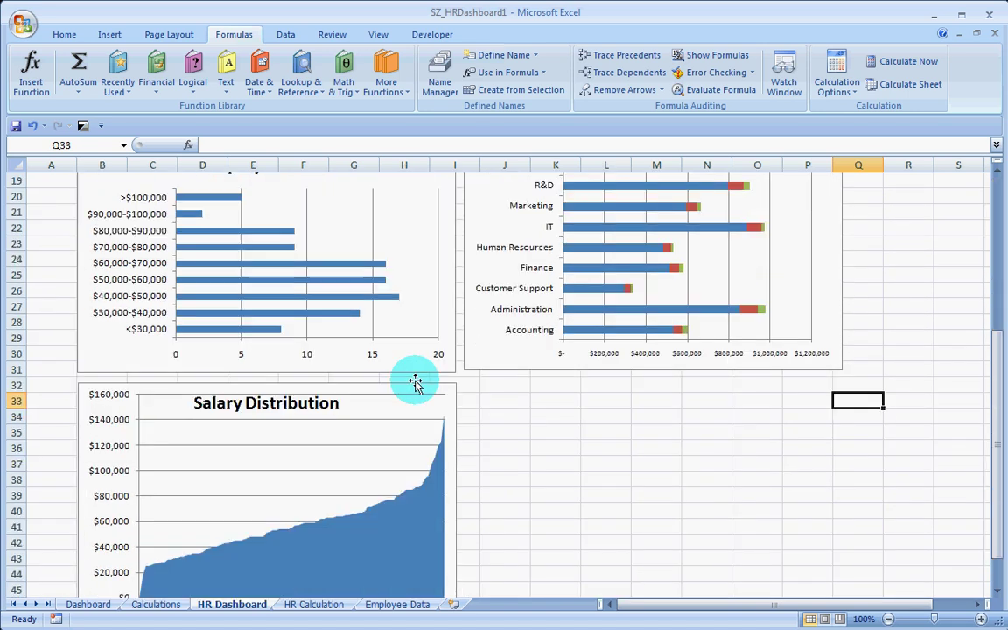
scroll(413, 381, up, 2)
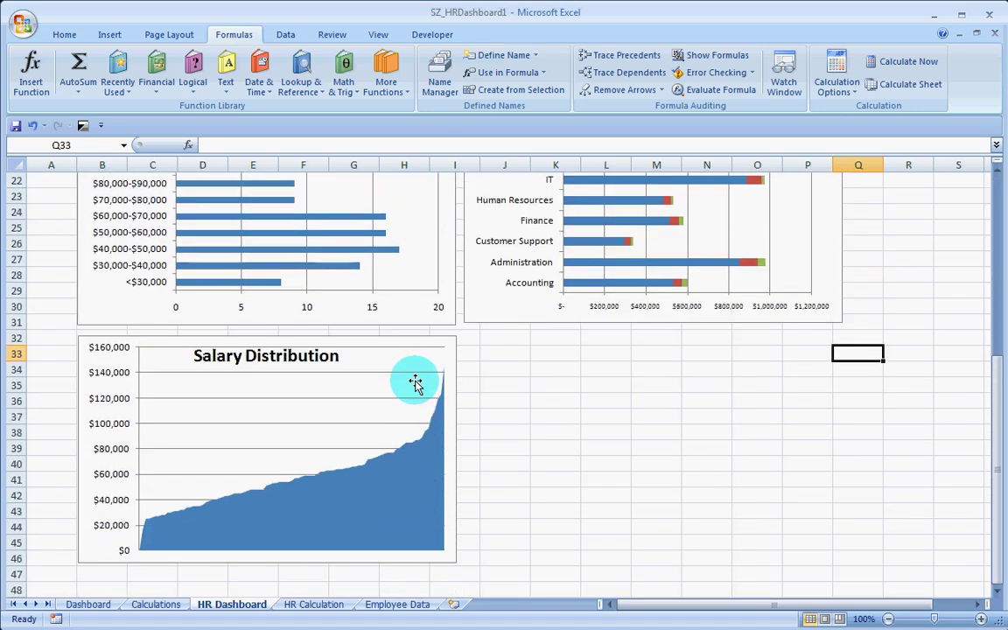
click(92, 605)
drag(582, 433, 589, 547)
key(ctrl+c)
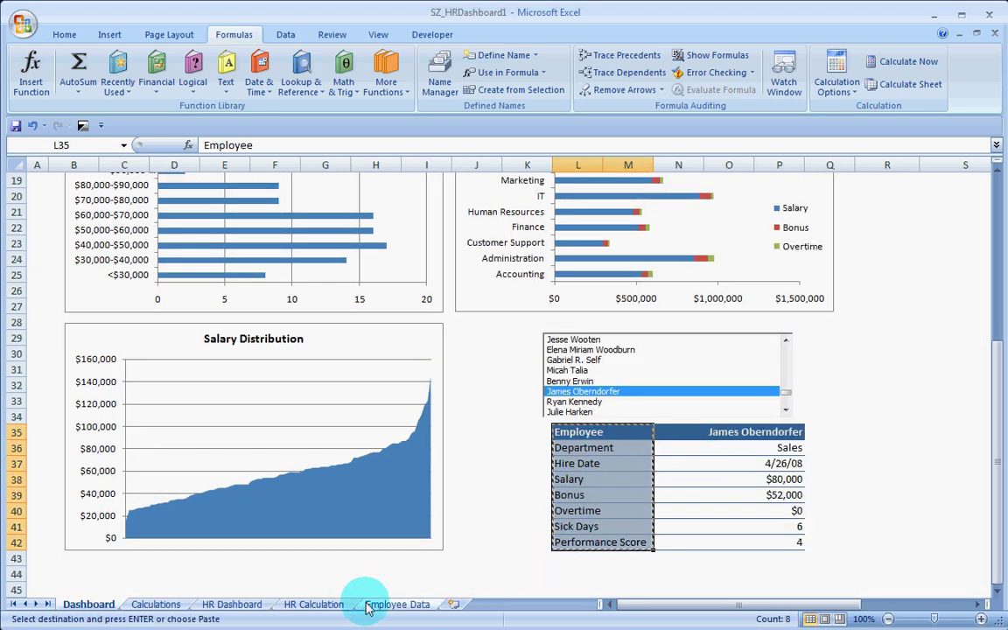
Paste the field labels into K39:K46 on the HR Dashboard sheet.
click(394, 604)
click(293, 604)
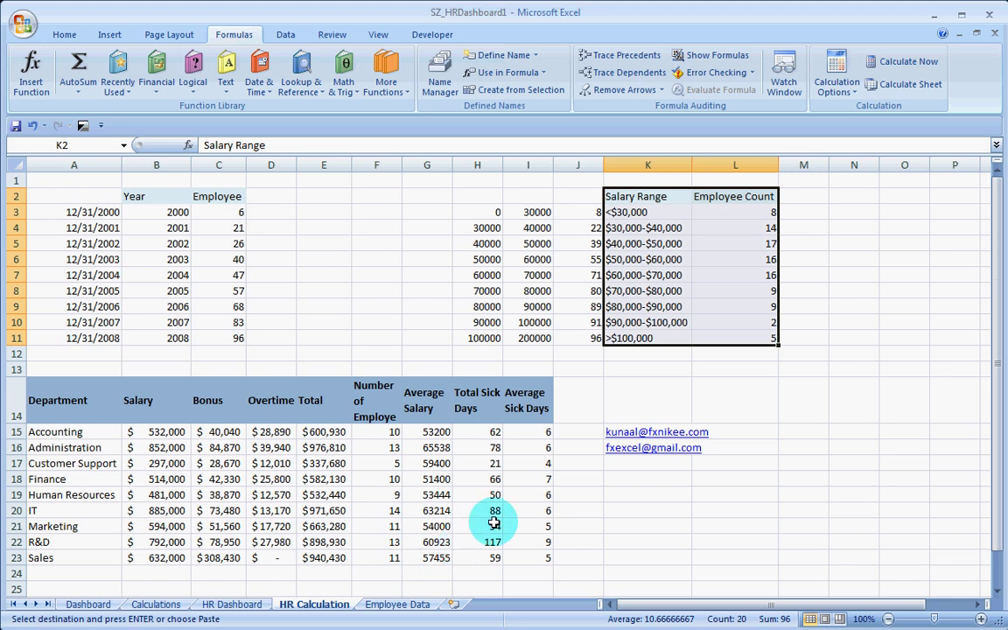
click(232, 605)
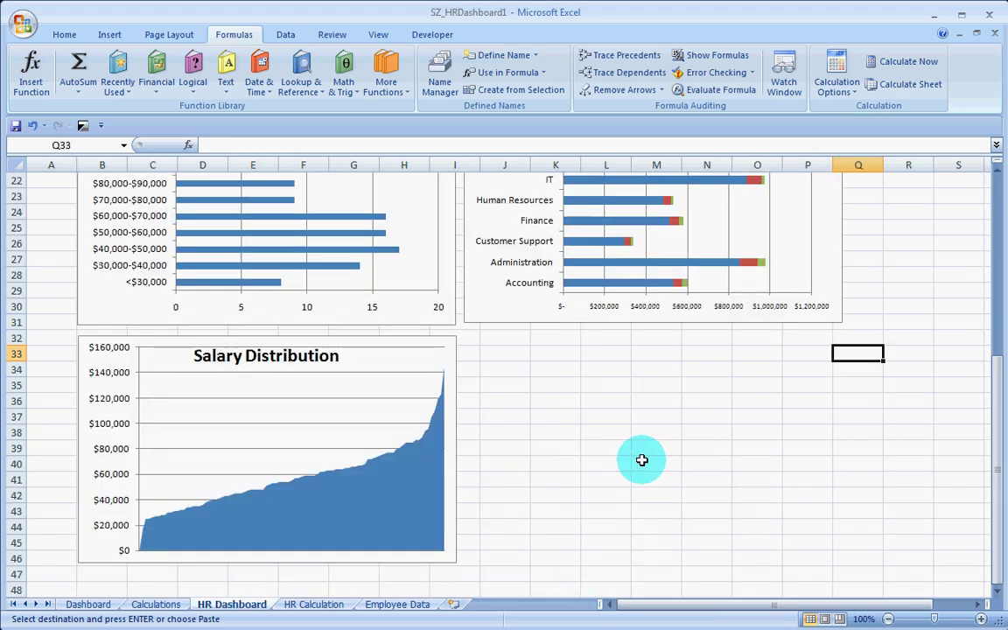
click(578, 385)
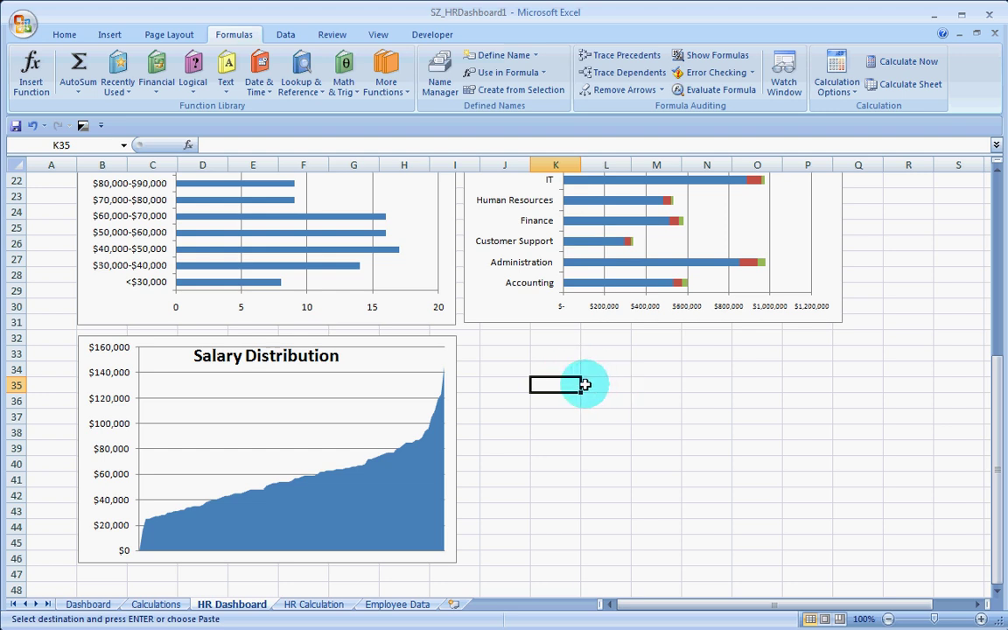
click(578, 433)
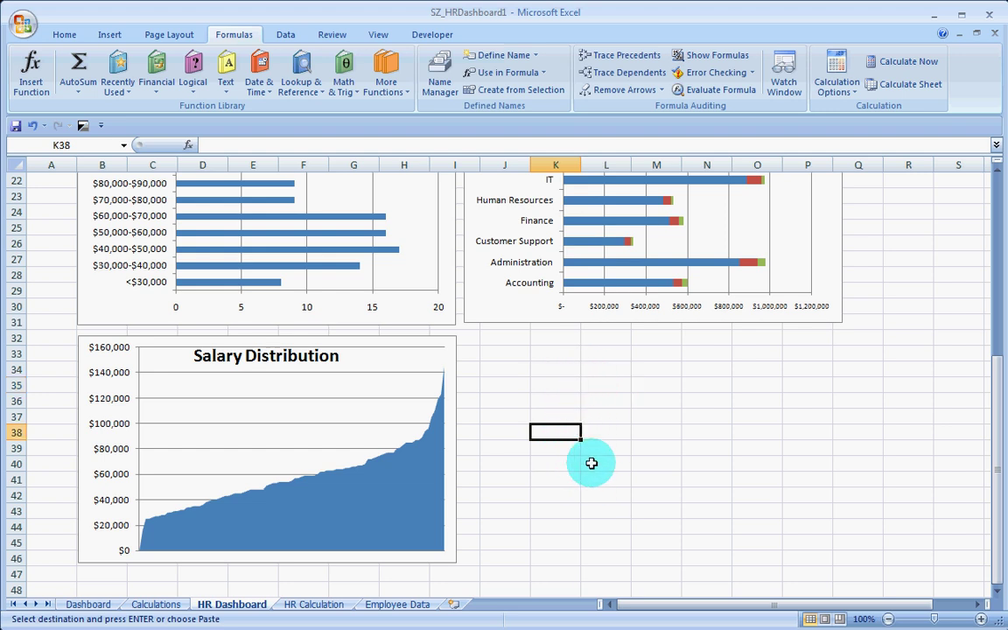
key(ctrl+v)
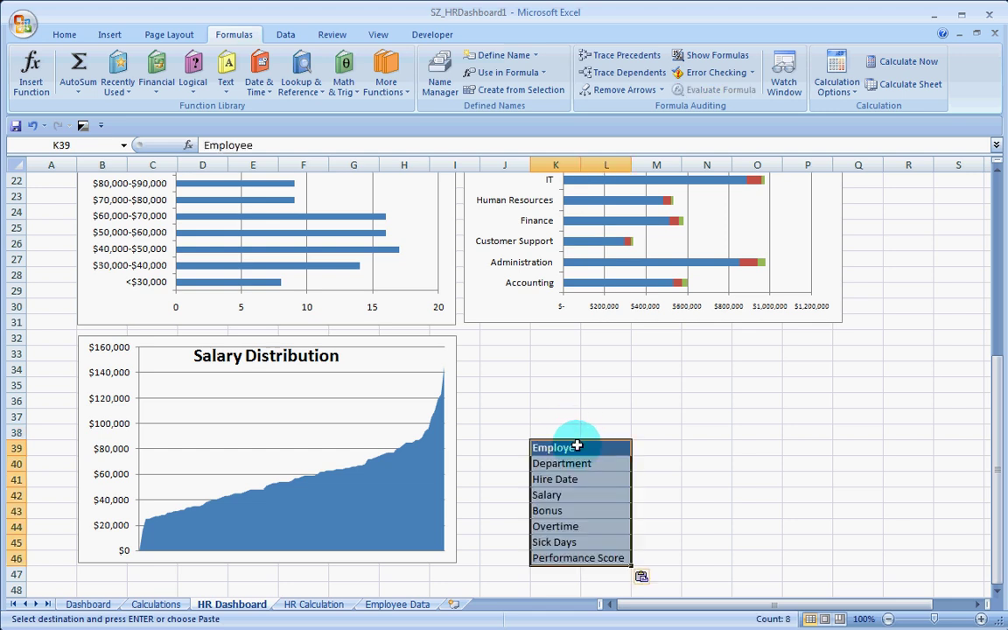
click(751, 491)
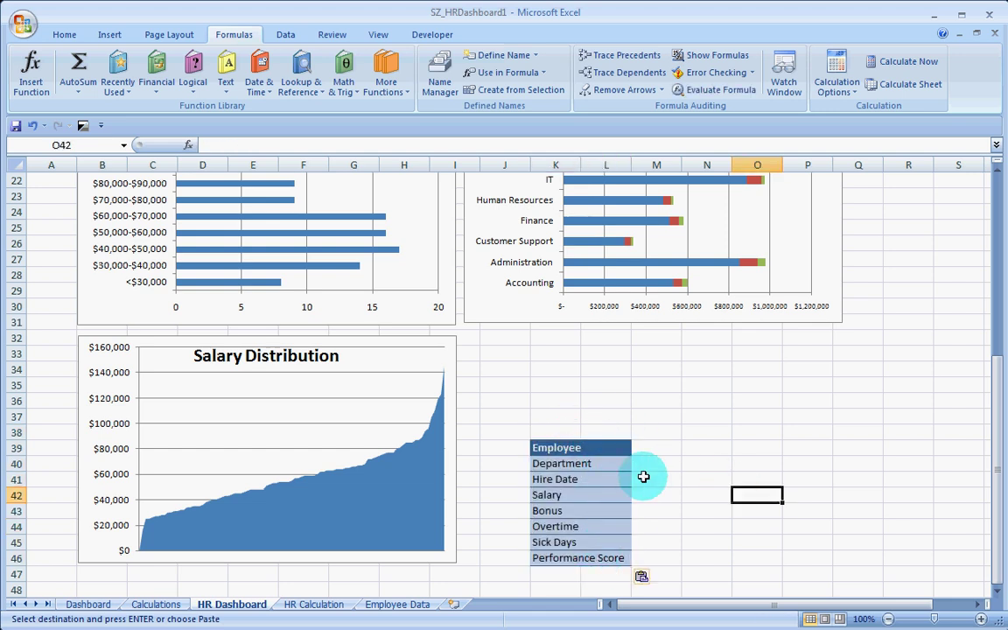
Merge each row of M39:P46 across into single value cells.
drag(654, 447, 815, 558)
click(64, 34)
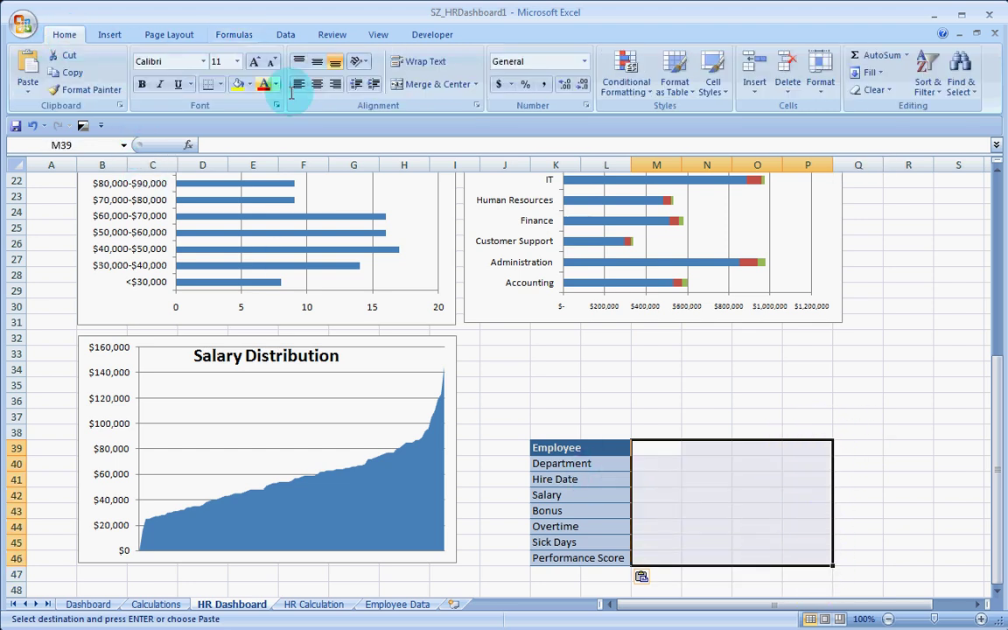
click(476, 84)
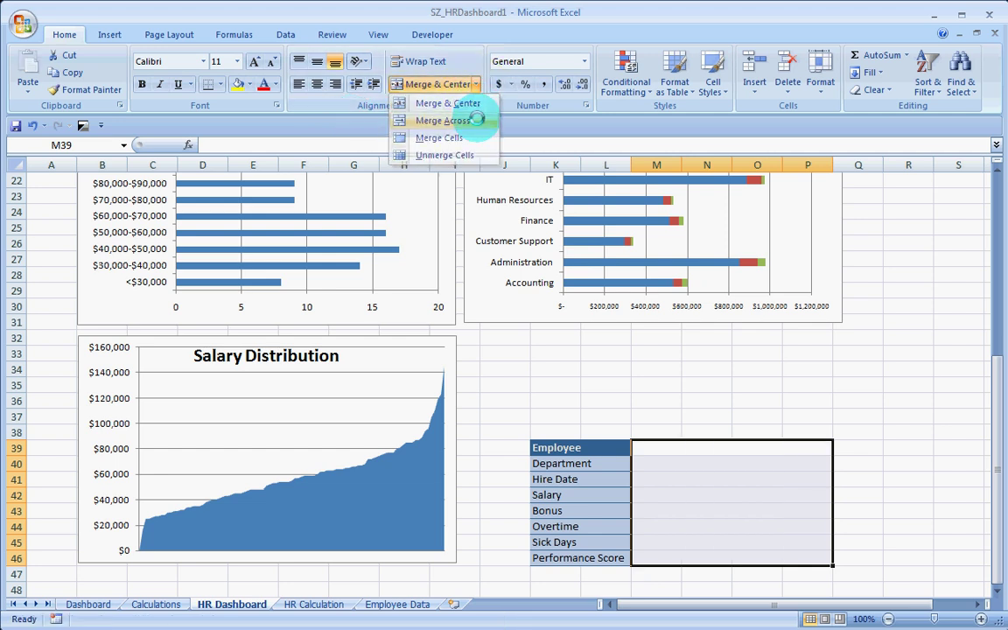
click(477, 120)
click(758, 467)
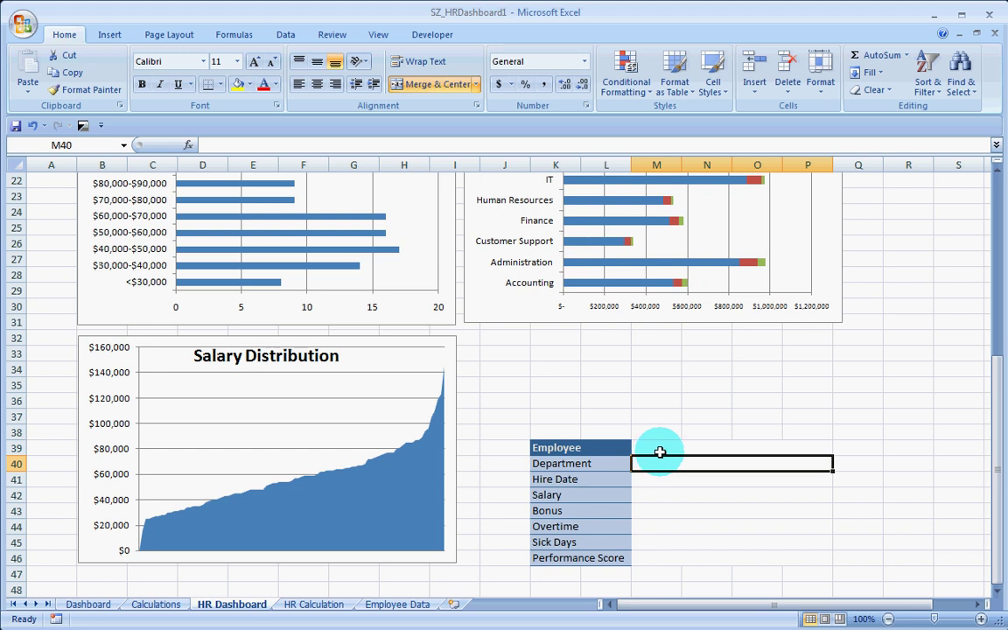
Give value rows 40–46 the Department label's formatting with Format Painter.
drag(590, 447, 596, 553)
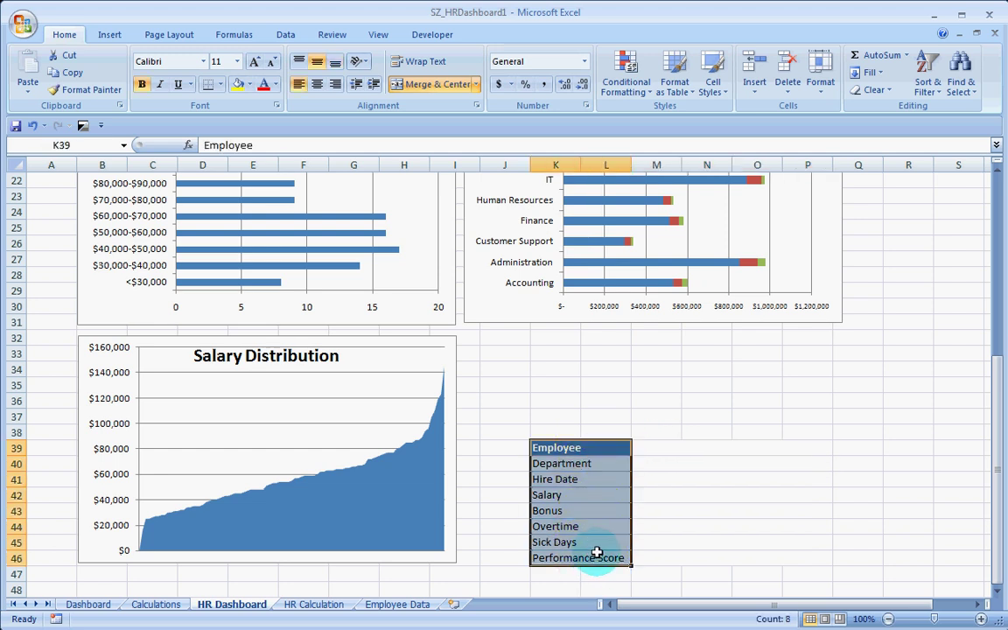
click(592, 447)
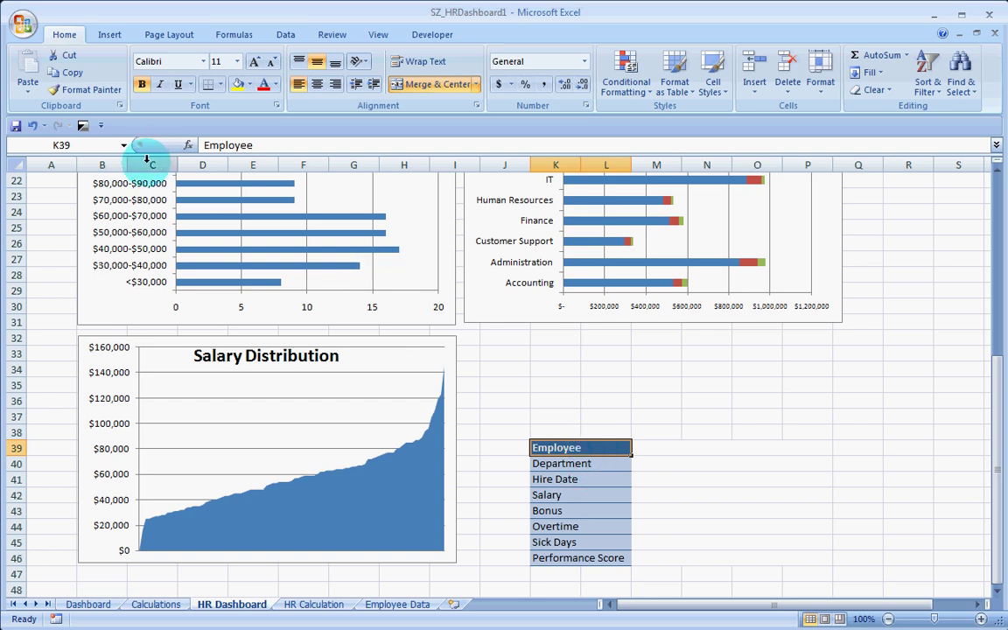
click(85, 90)
drag(738, 448, 741, 558)
click(736, 526)
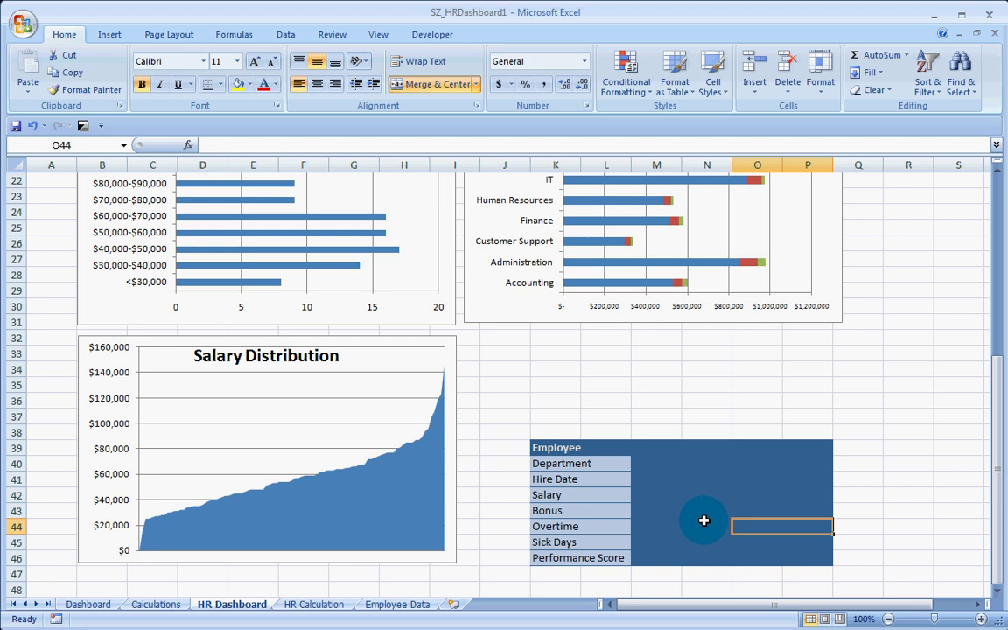
key(ctrl+z)
click(590, 462)
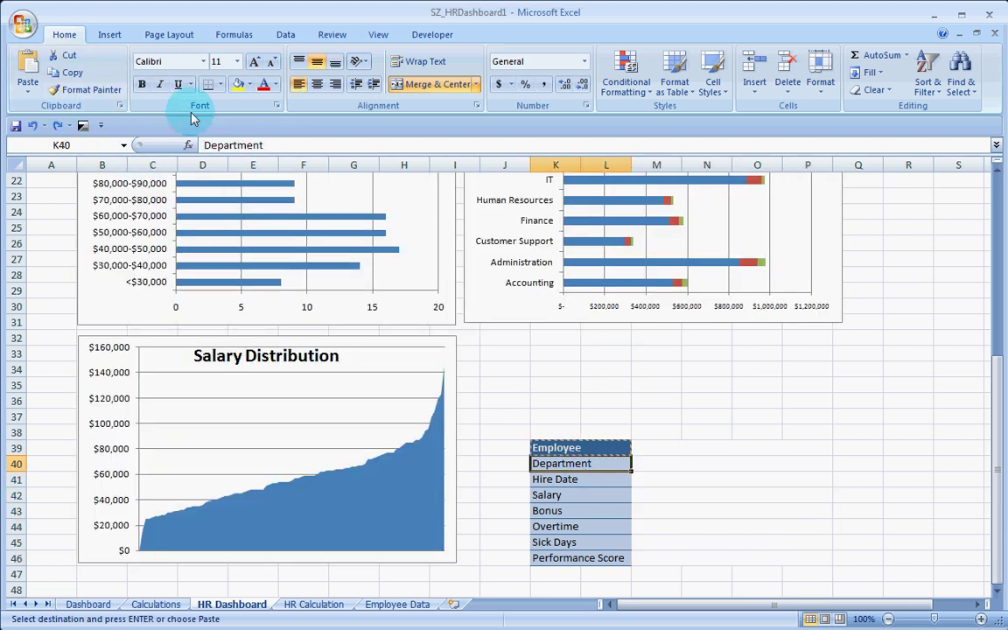
click(85, 89)
drag(700, 463, 707, 561)
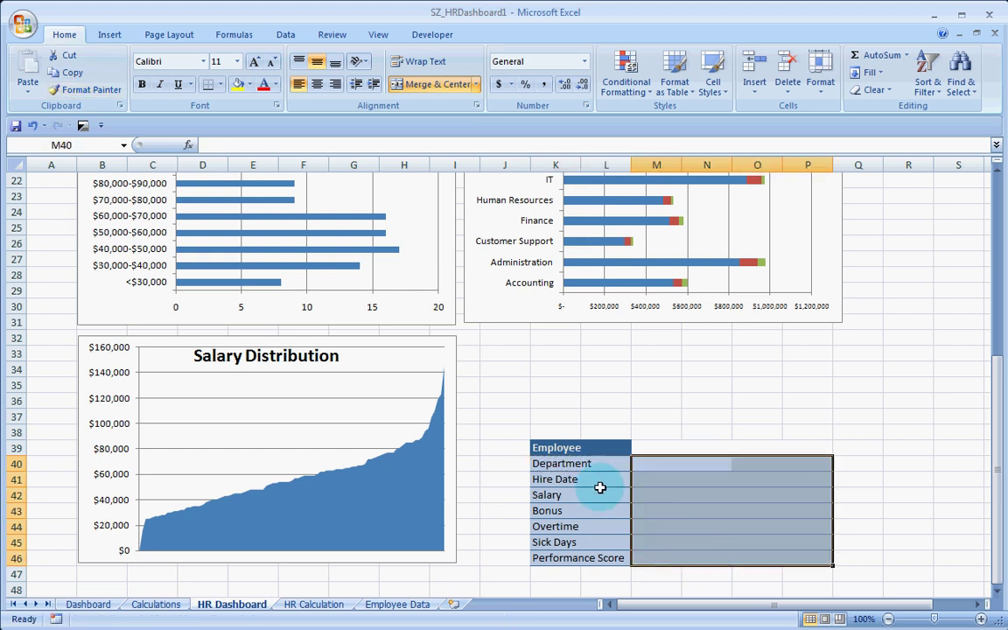
Re-merge value rows 40 through 46 across columns M to P.
click(686, 471)
drag(685, 471, 770, 559)
click(476, 84)
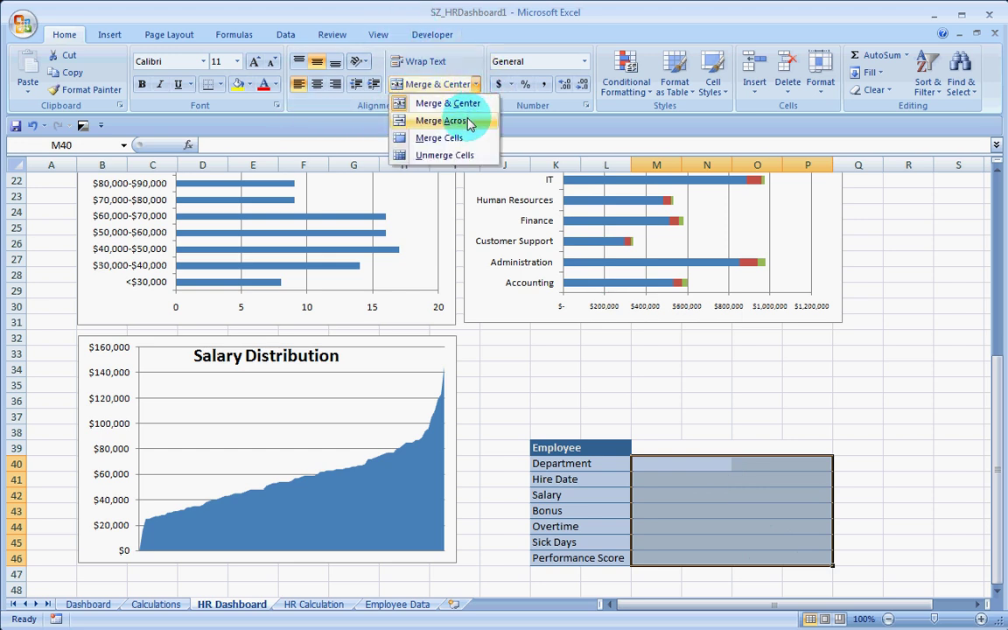
click(449, 121)
click(732, 527)
Give M39:P39 the dark Employee header formatting and merge it across.
click(549, 447)
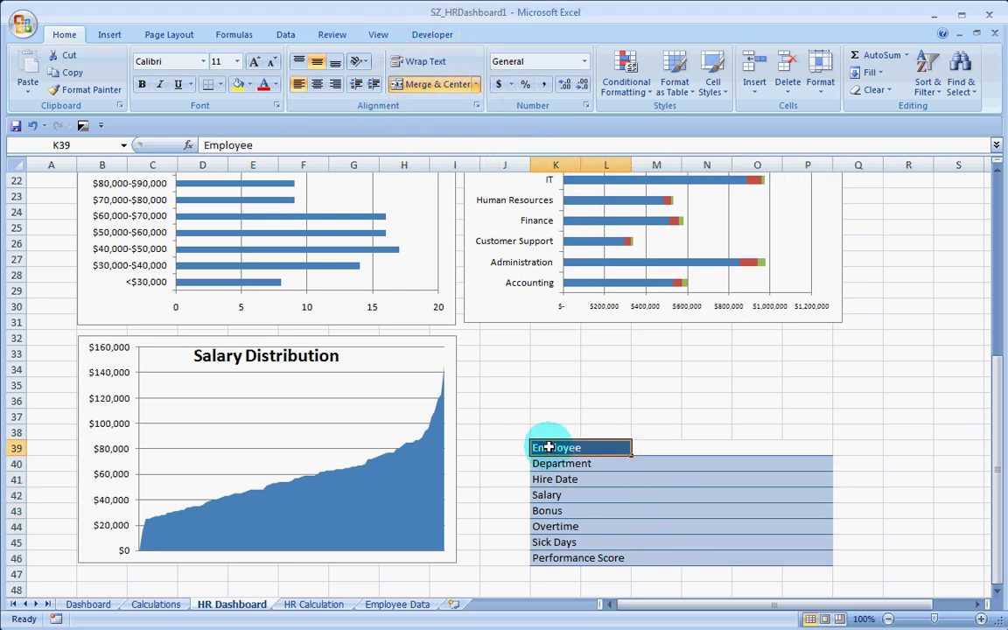
click(85, 89)
click(729, 447)
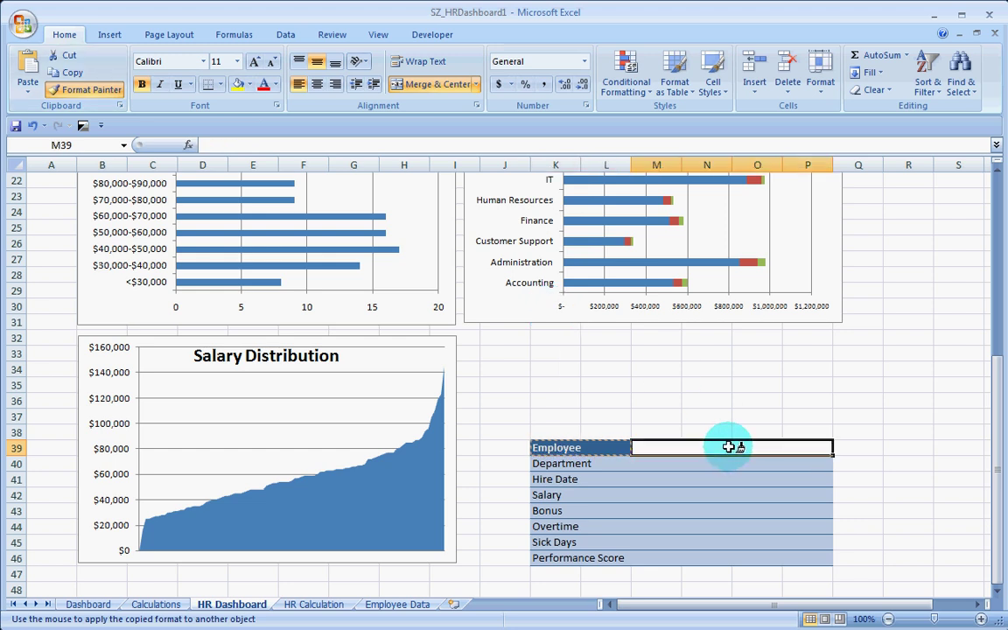
click(713, 509)
drag(701, 447, 776, 448)
click(476, 85)
click(437, 121)
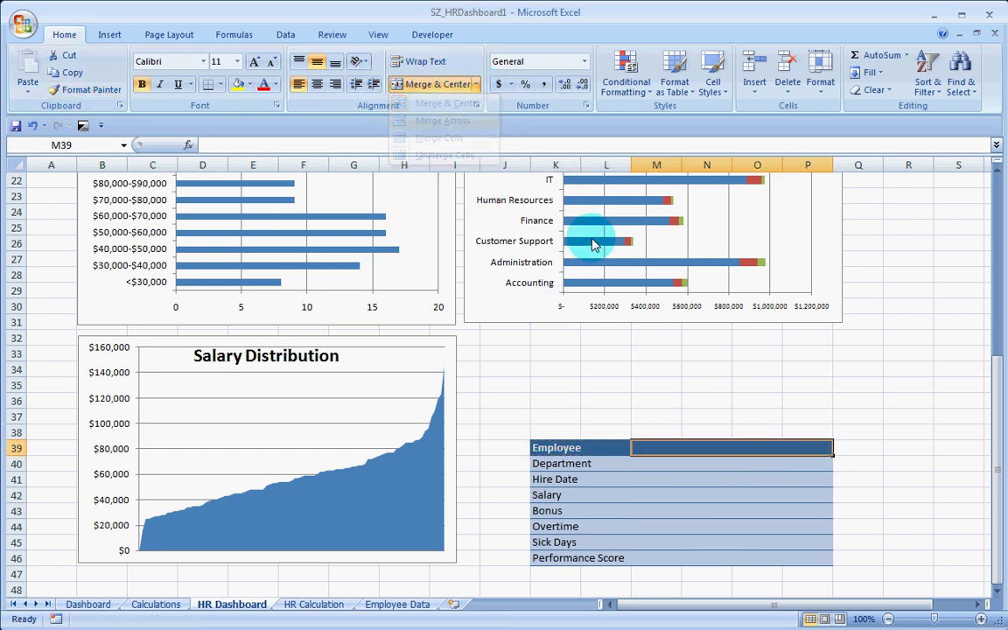
Add a left border to the value area M39:P46.
click(738, 504)
drag(674, 447, 671, 560)
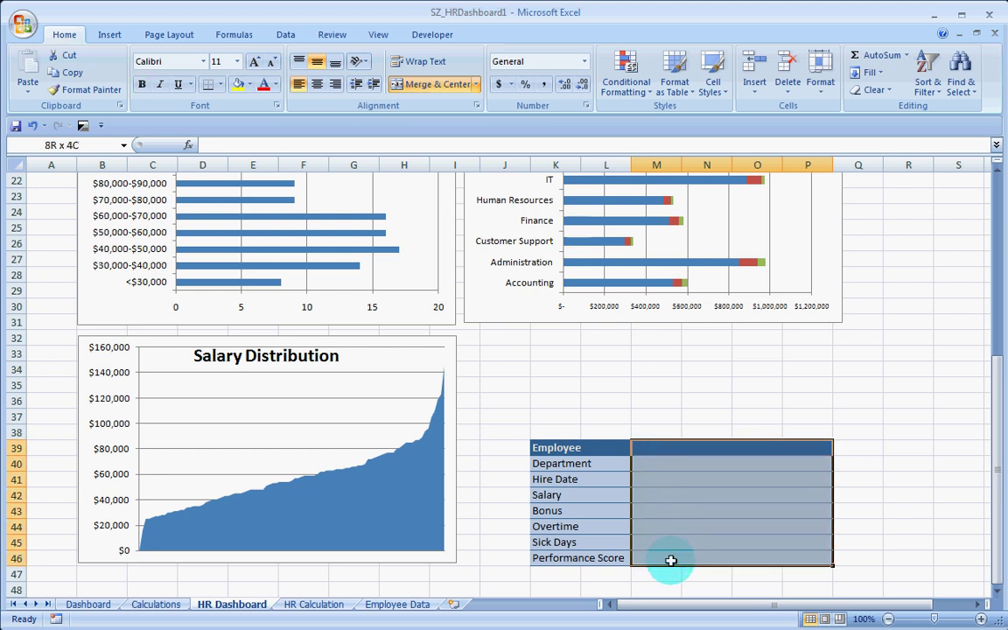
click(222, 85)
click(254, 152)
click(728, 511)
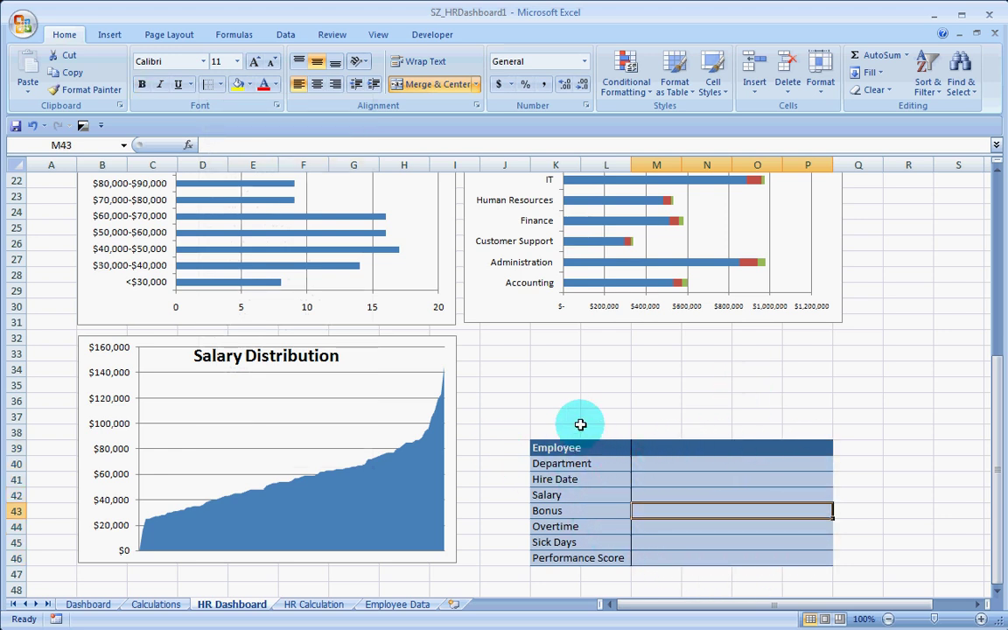
click(574, 375)
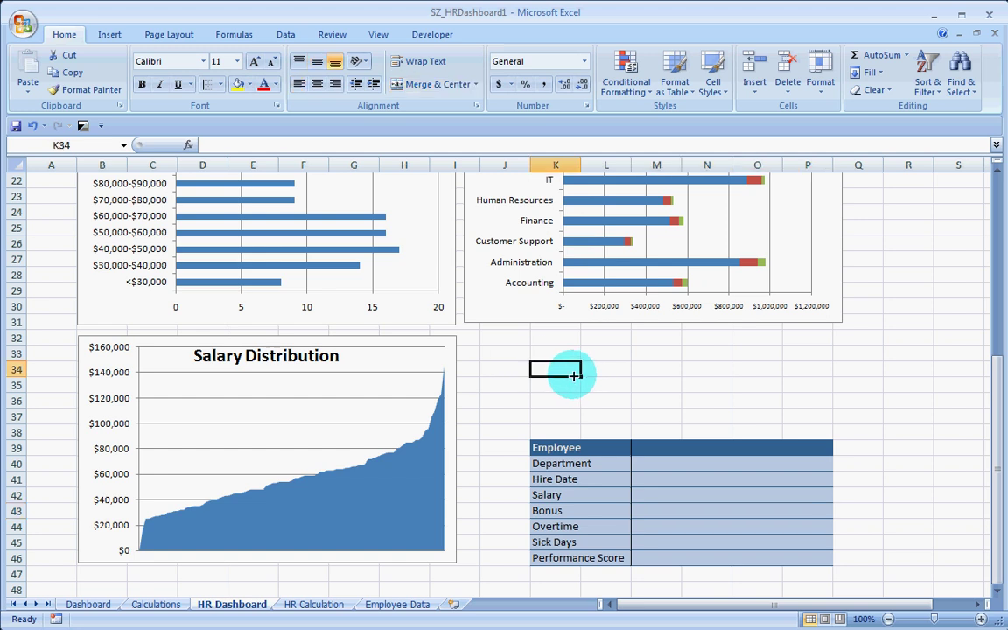
Enable the Developer tab through Excel Options, reviewing Popular and Advanced settings.
click(440, 39)
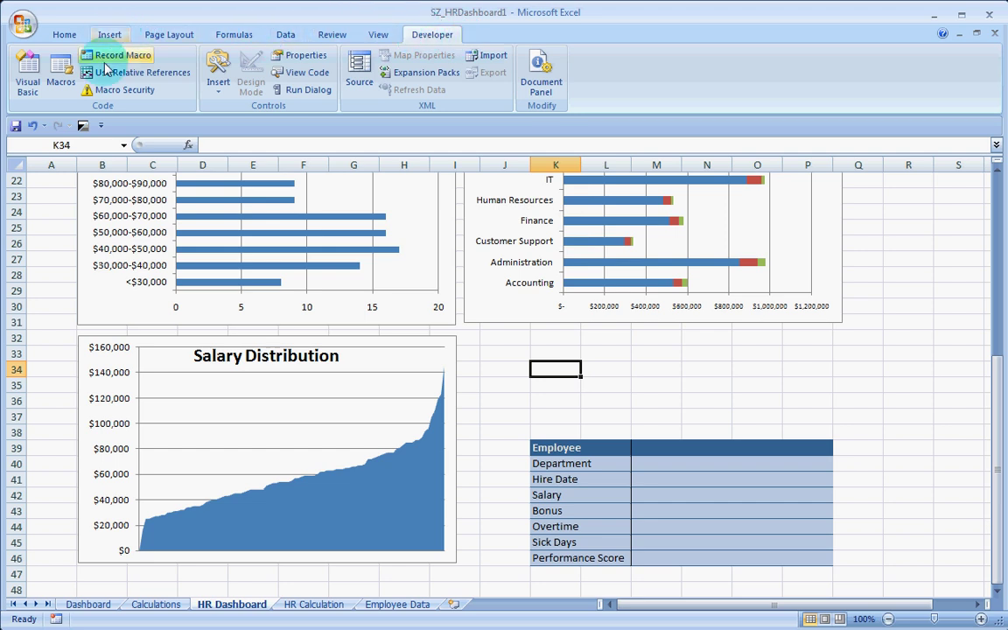
click(23, 25)
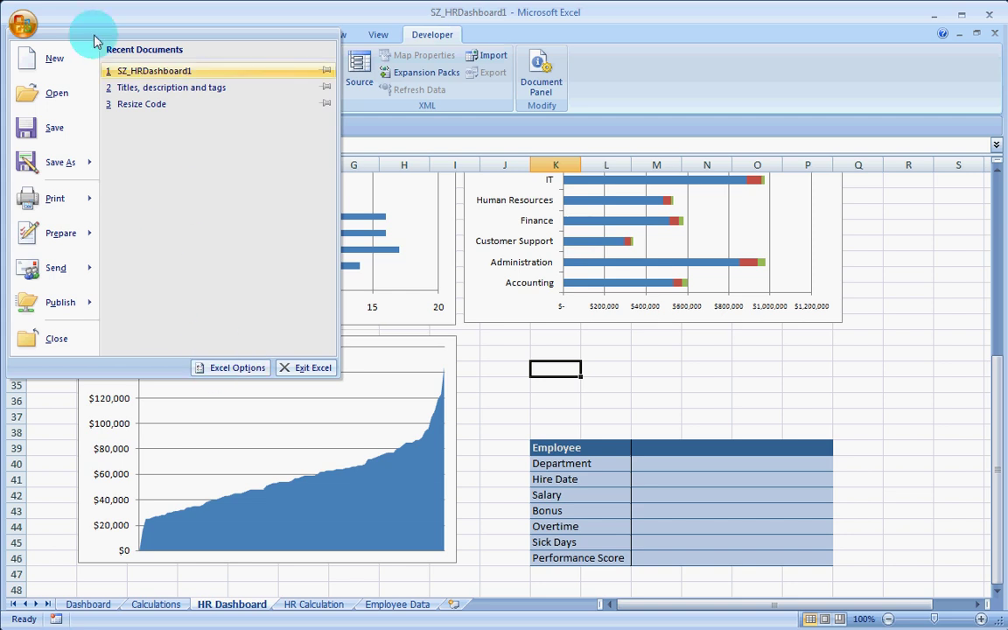
click(237, 369)
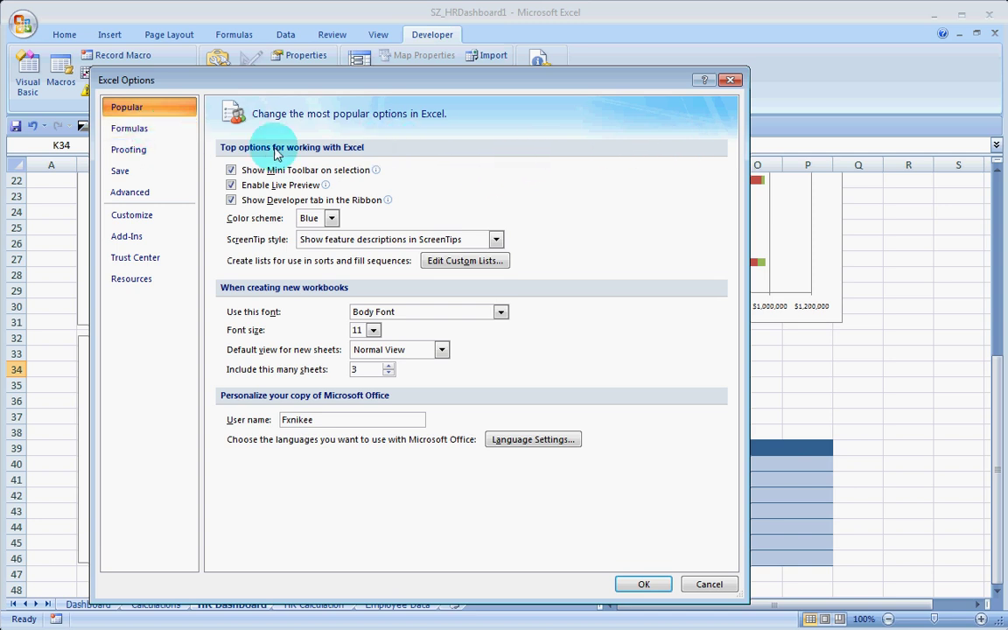
click(161, 194)
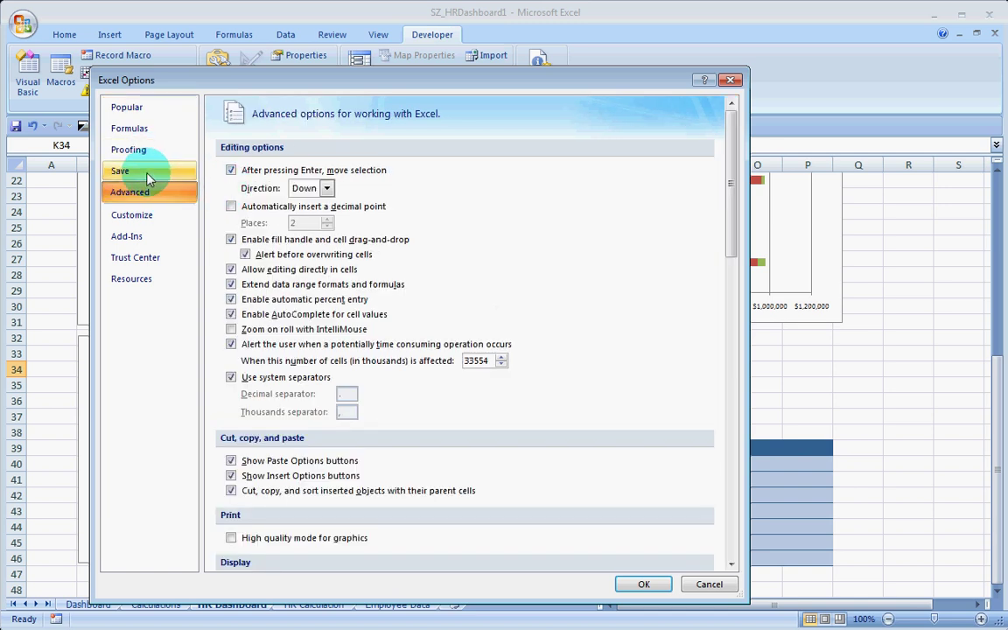
click(645, 585)
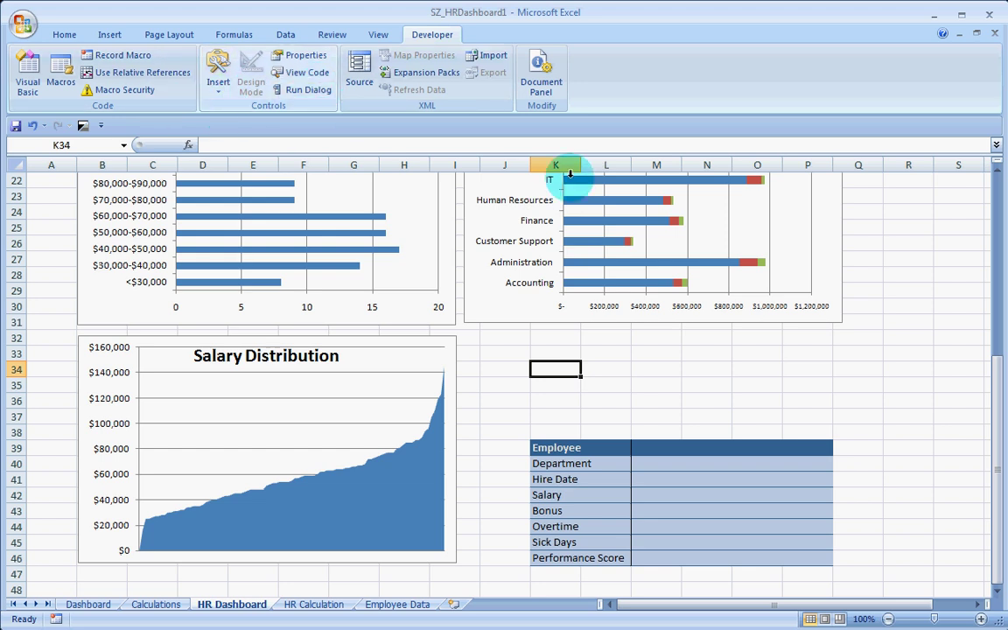
Draw a List Box form control directly above the Employee details table.
click(220, 88)
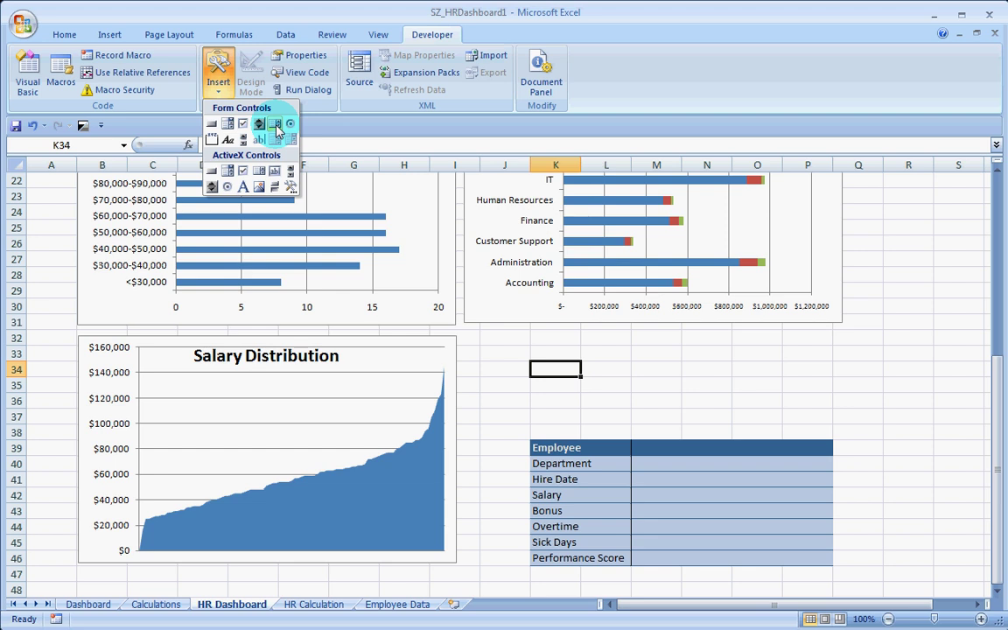
click(276, 126)
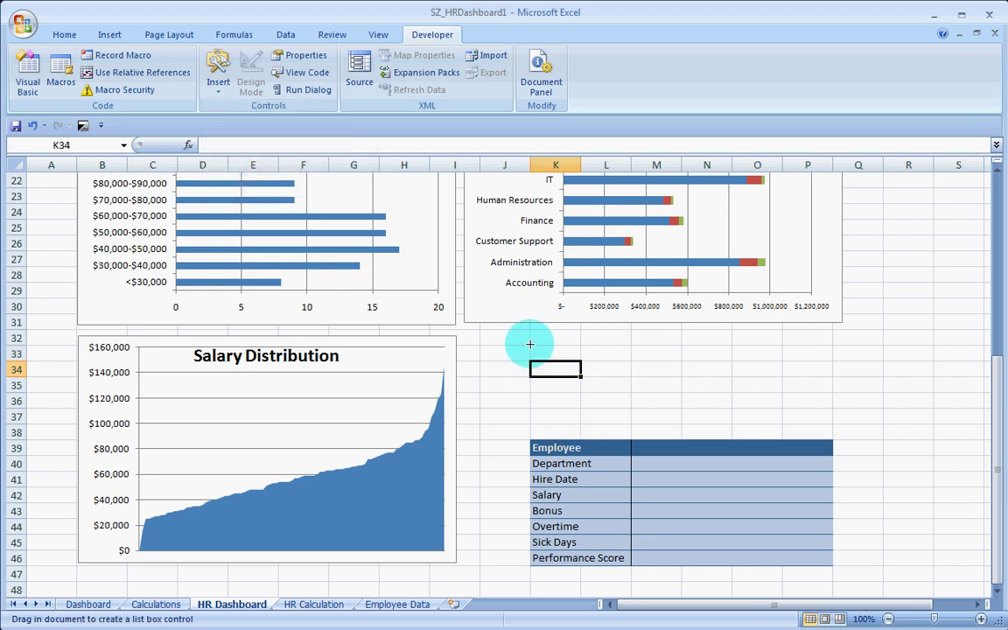
drag(529, 336, 833, 421)
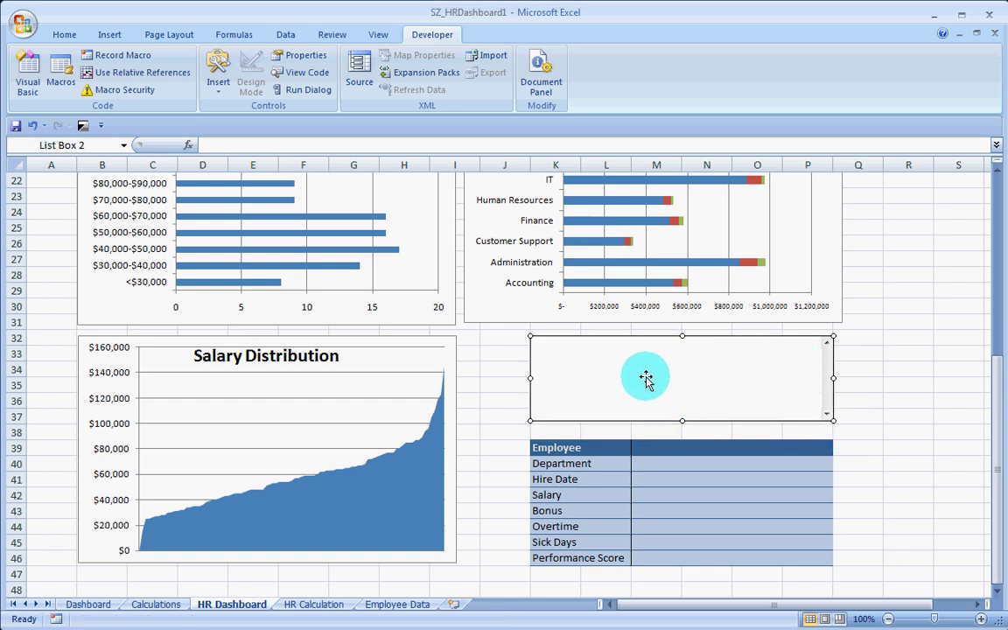
click(910, 401)
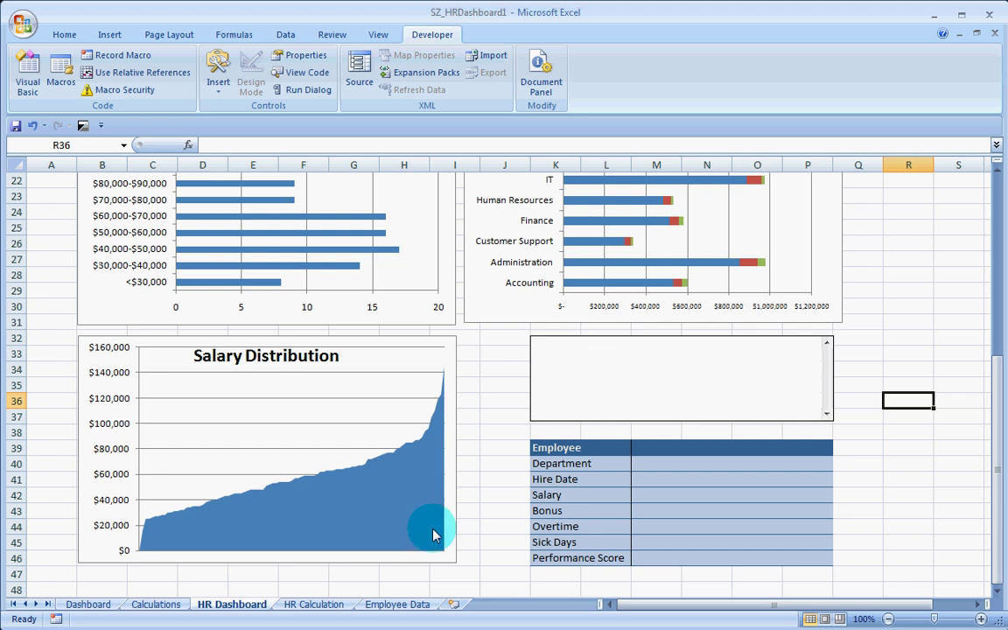
click(314, 604)
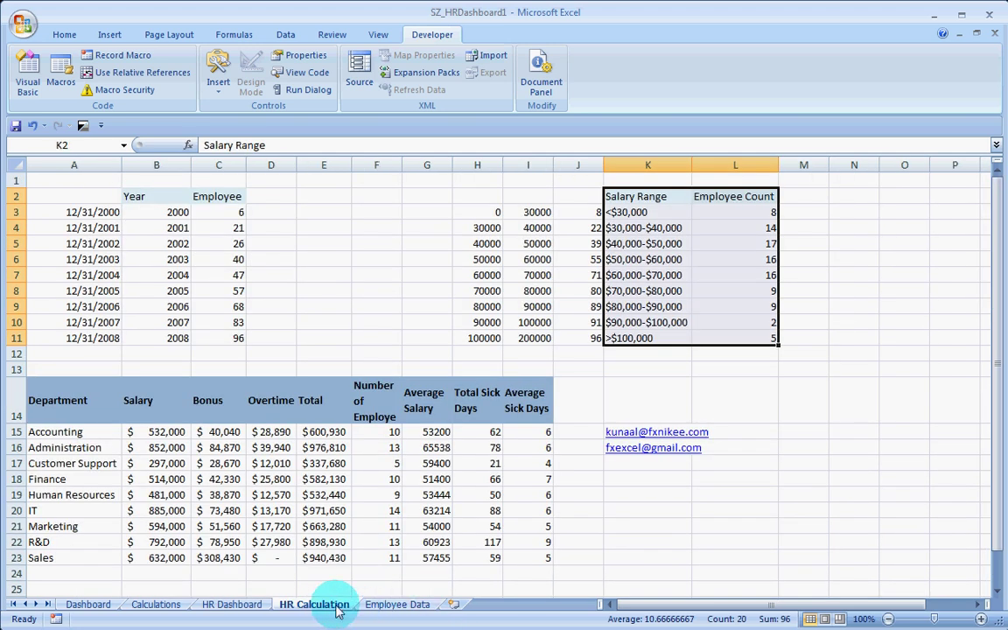
click(394, 605)
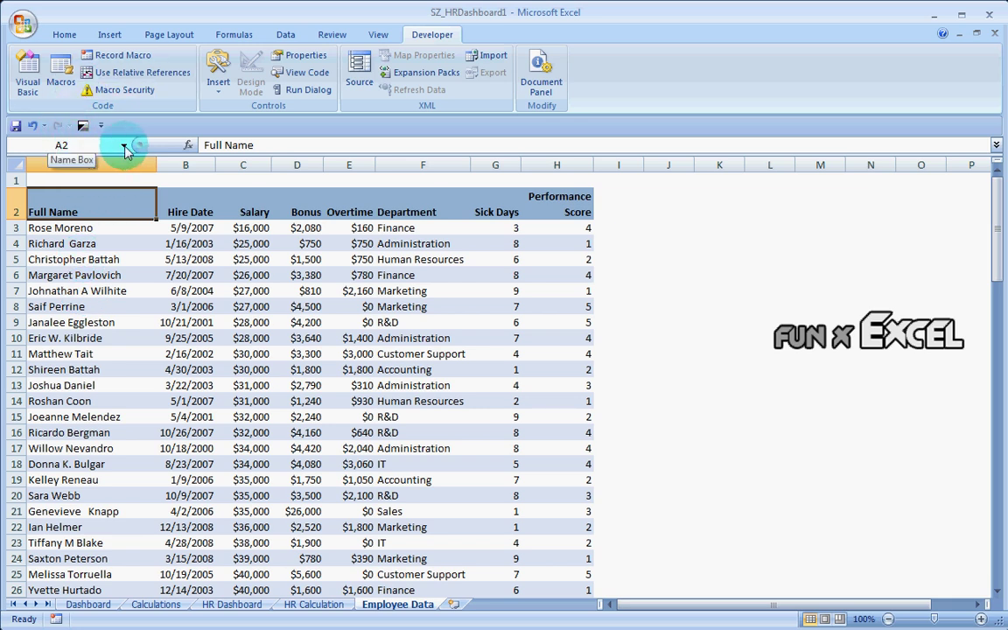
click(124, 146)
click(124, 192)
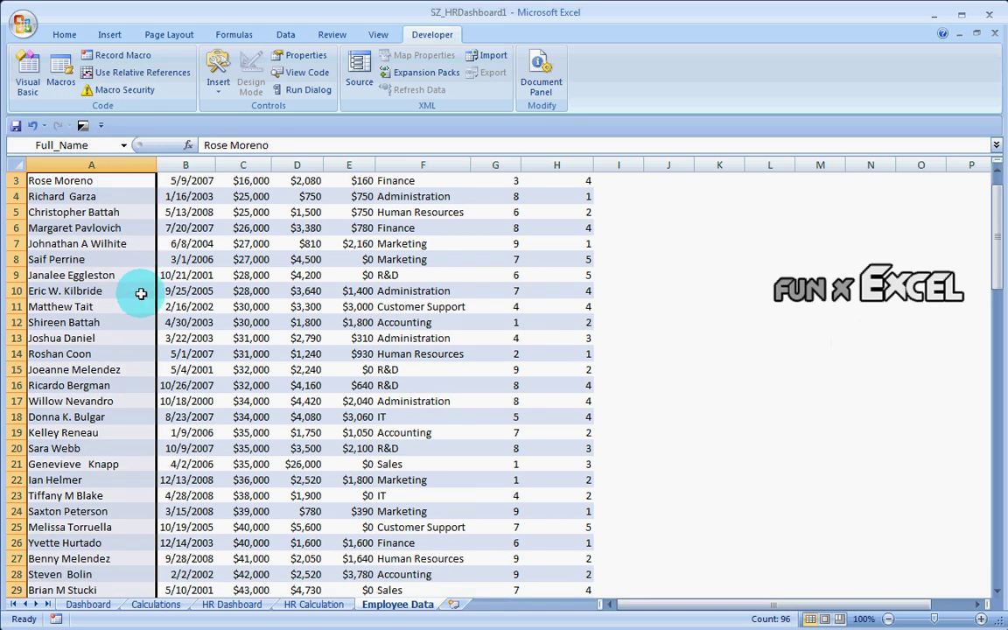
scroll(141, 293, up, 1)
scroll(63, 322, down, 20)
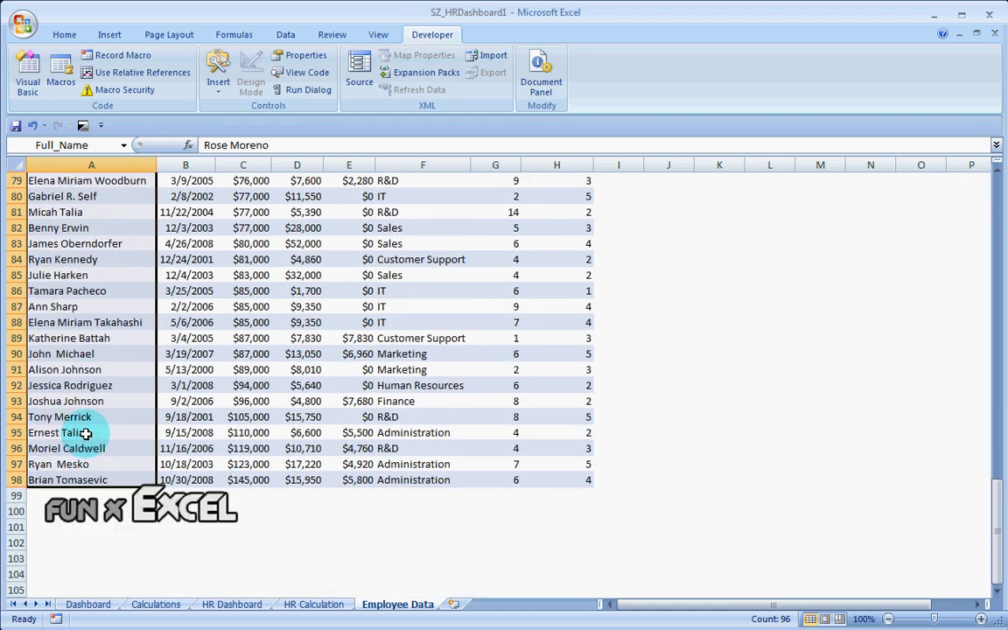
scroll(86, 435, up, 20)
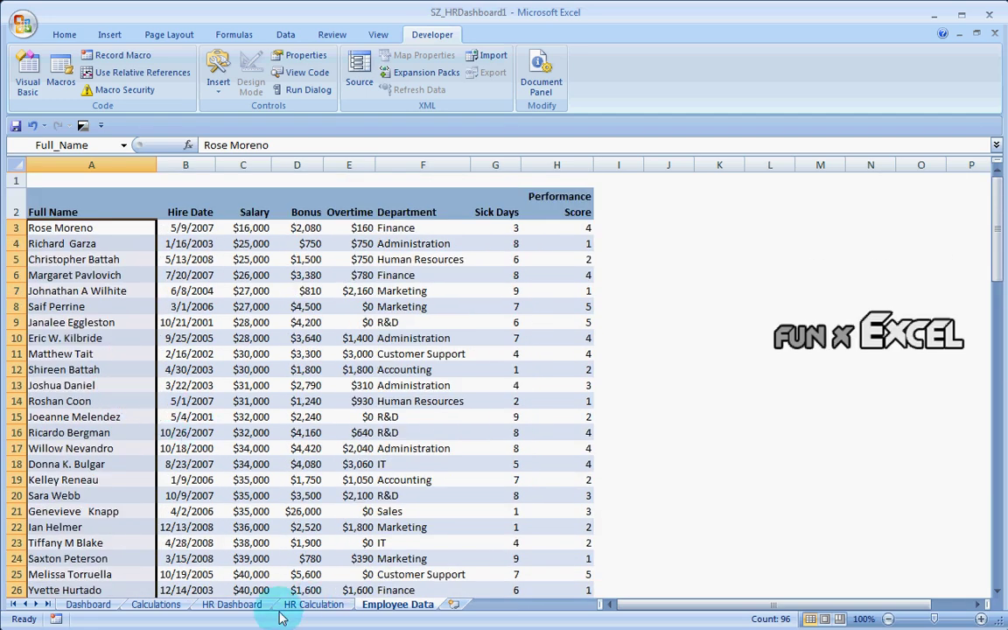
click(229, 604)
Set the list box's input range to Full_Name and its cell link to R32.
right_click(611, 367)
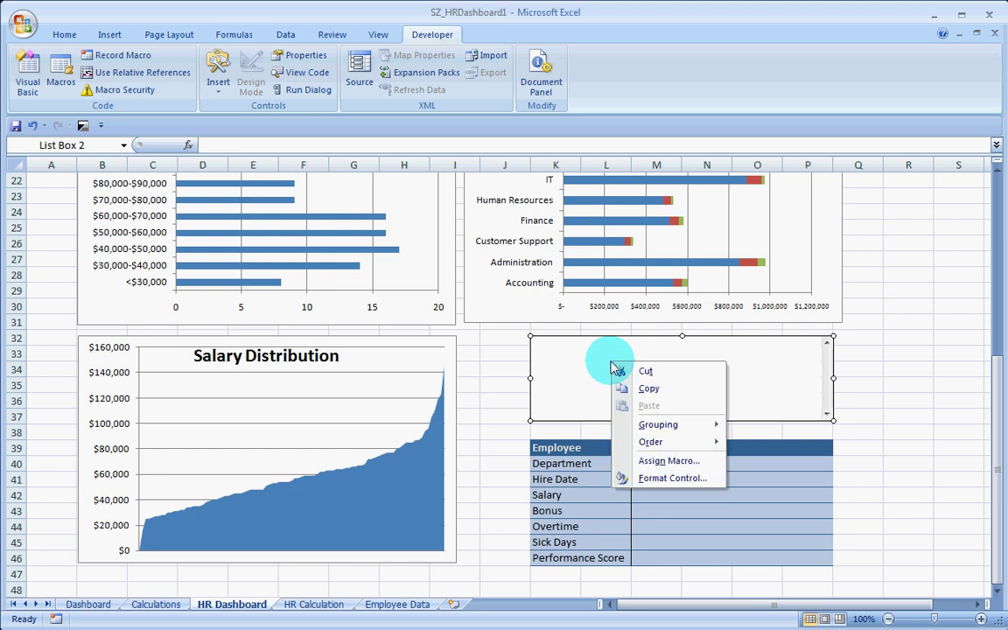
click(652, 479)
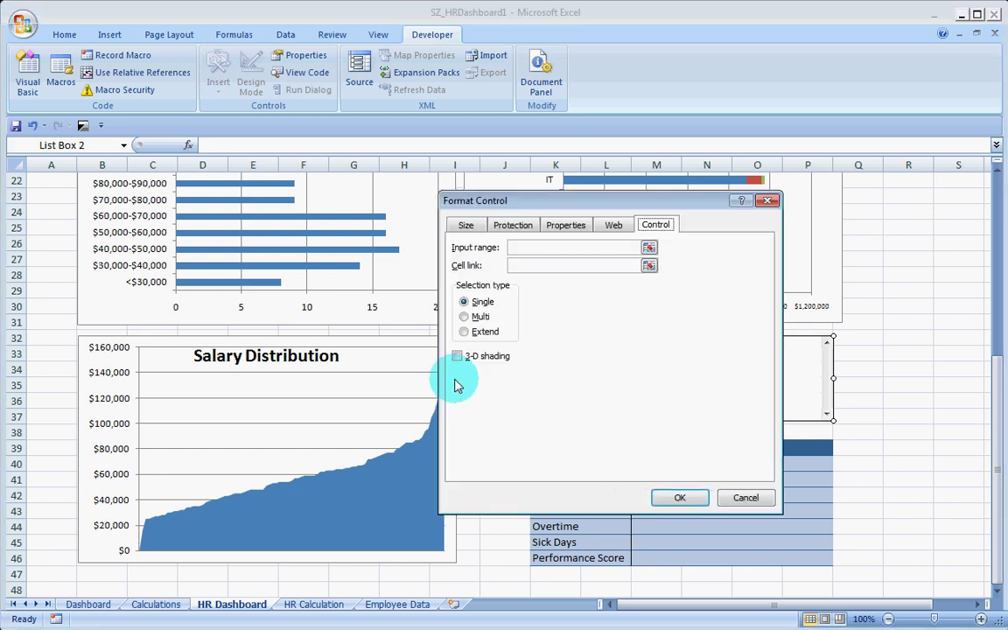
click(544, 251)
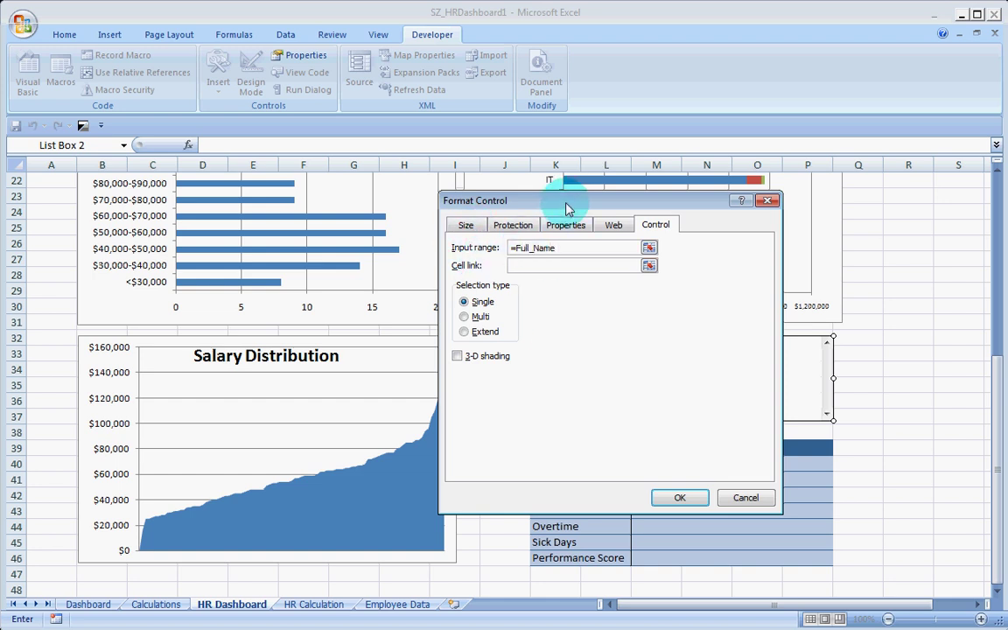
drag(561, 208, 294, 211)
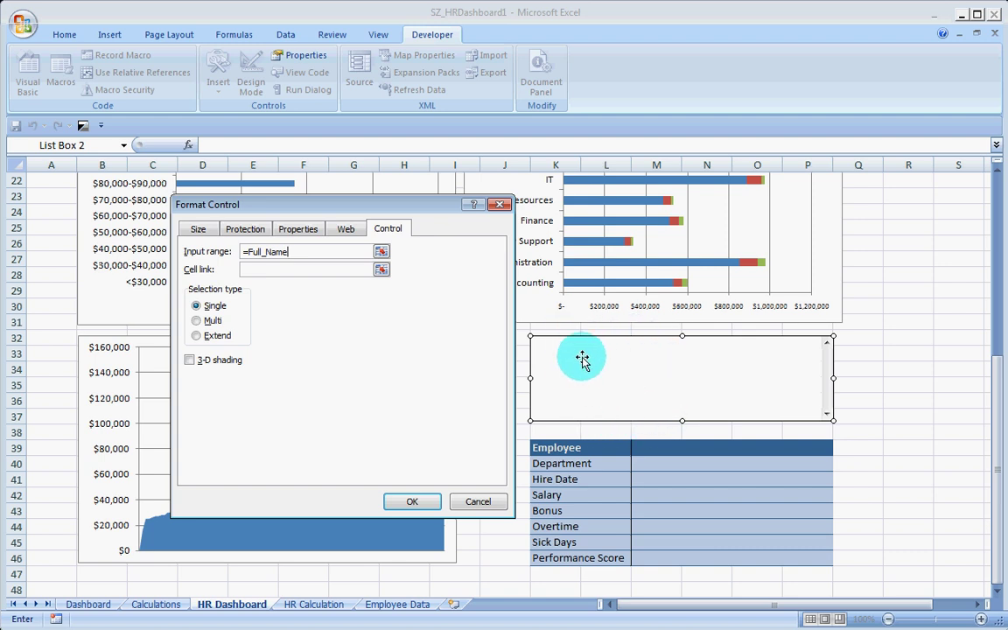
double_click(265, 252)
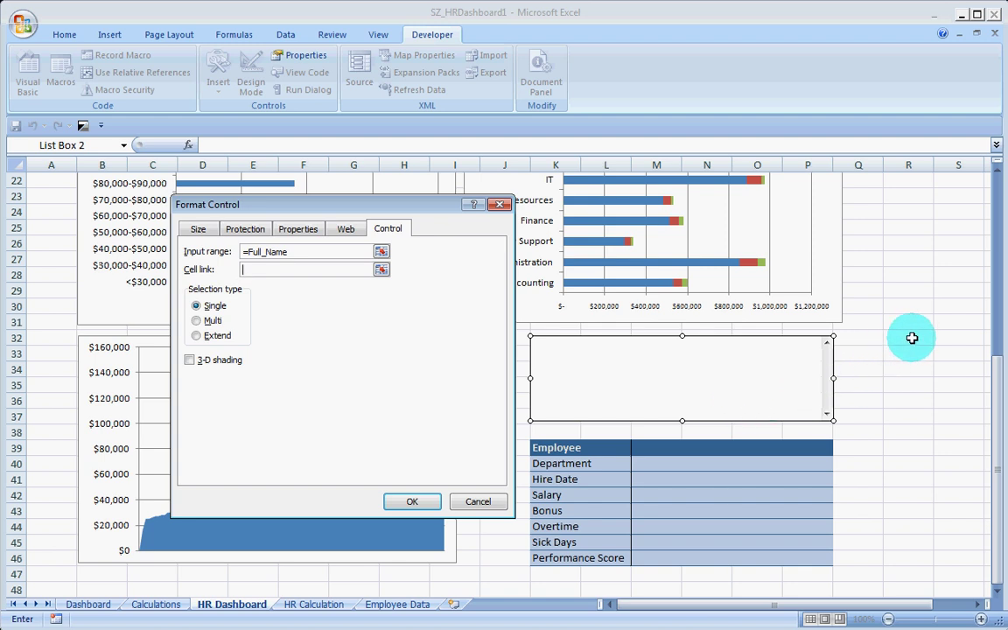
click(912, 337)
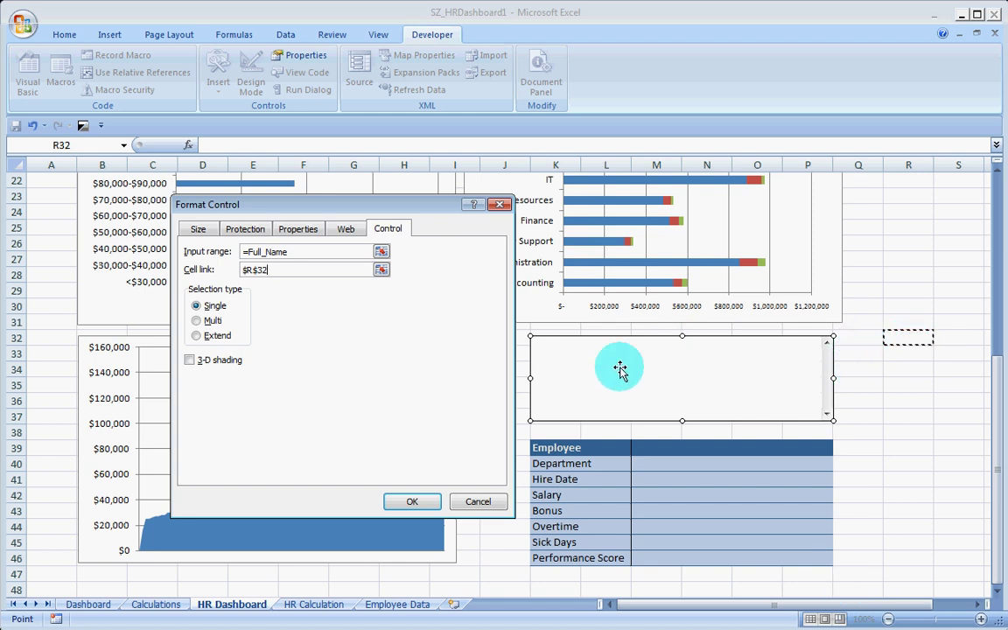
click(413, 502)
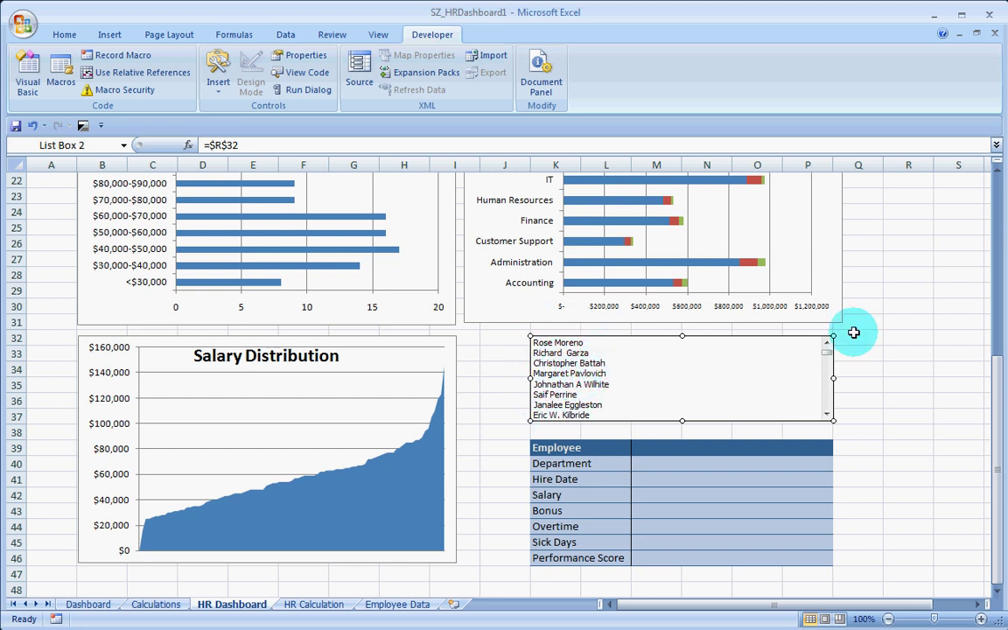
click(907, 245)
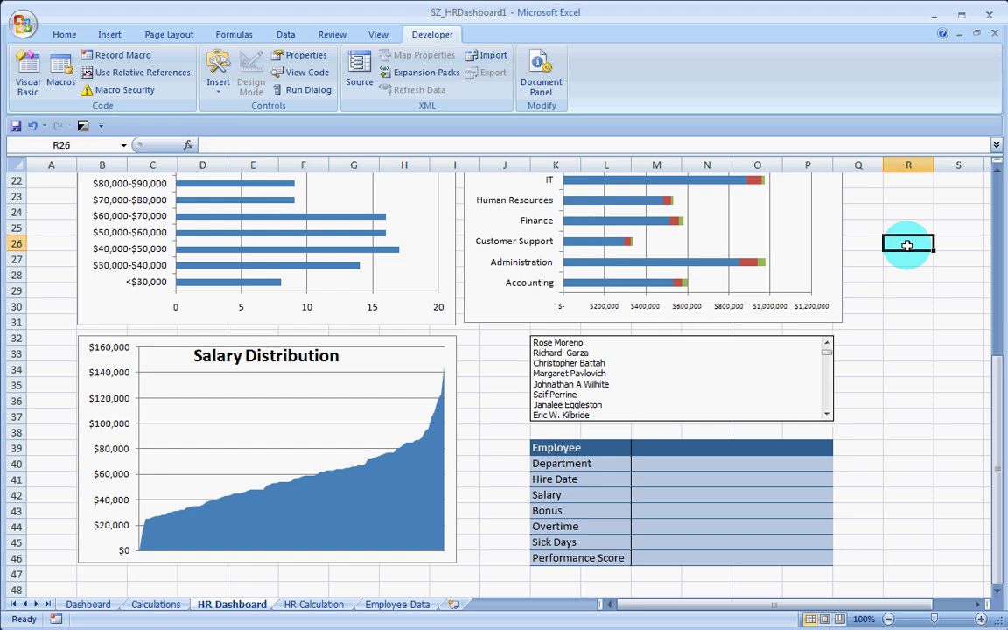
click(604, 374)
click(578, 405)
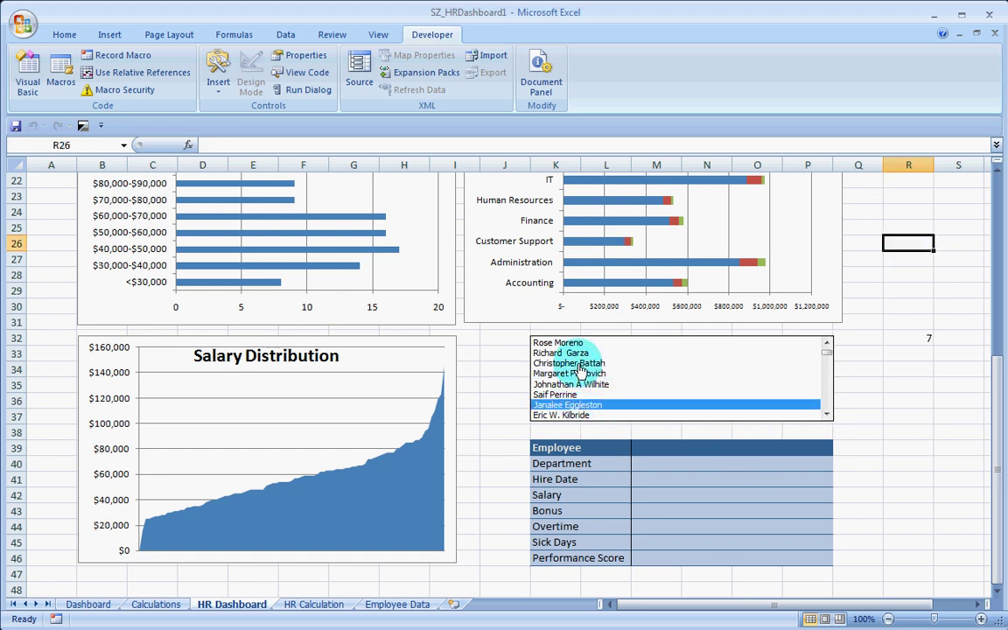
click(578, 353)
click(628, 341)
scroll(619, 354, up, 1)
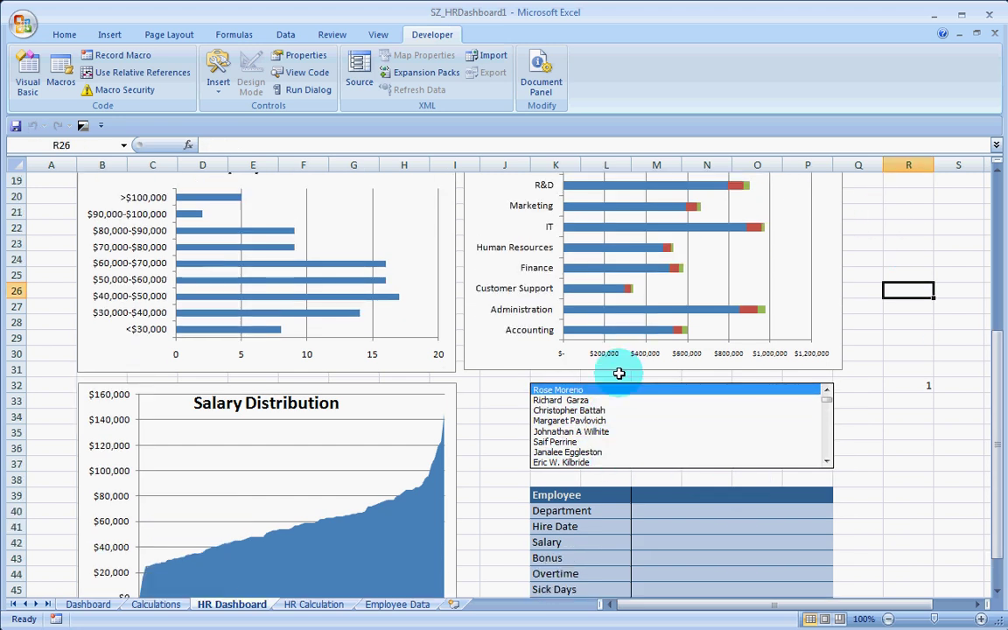
scroll(619, 373, down, 2)
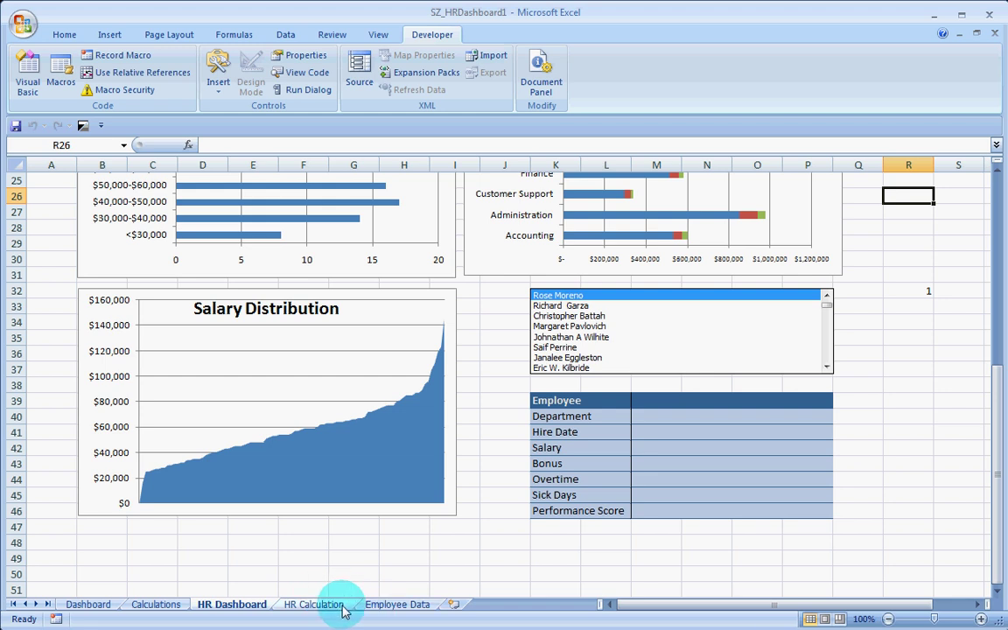
click(390, 604)
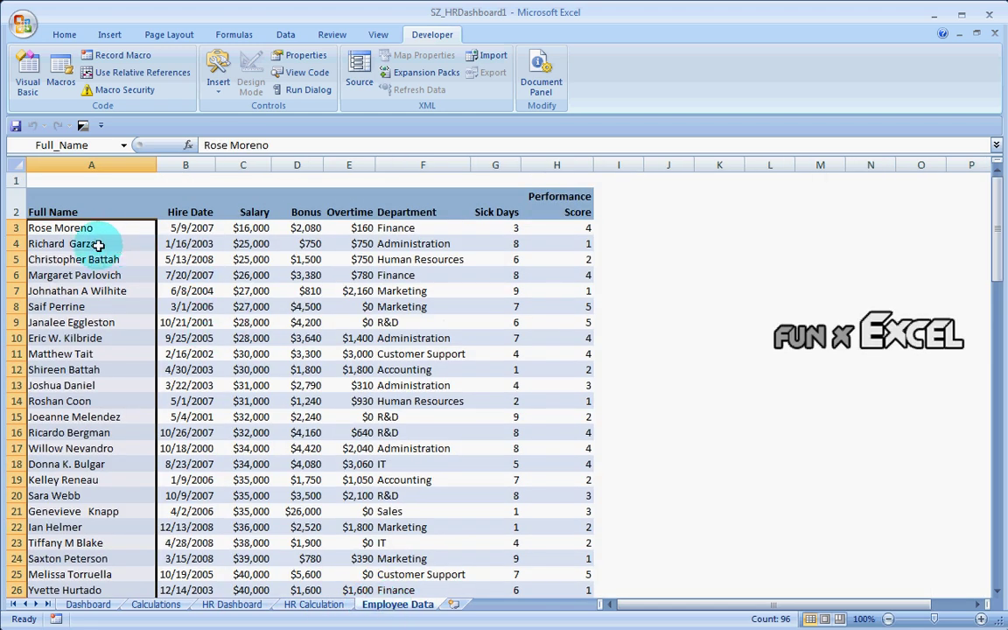
click(51, 227)
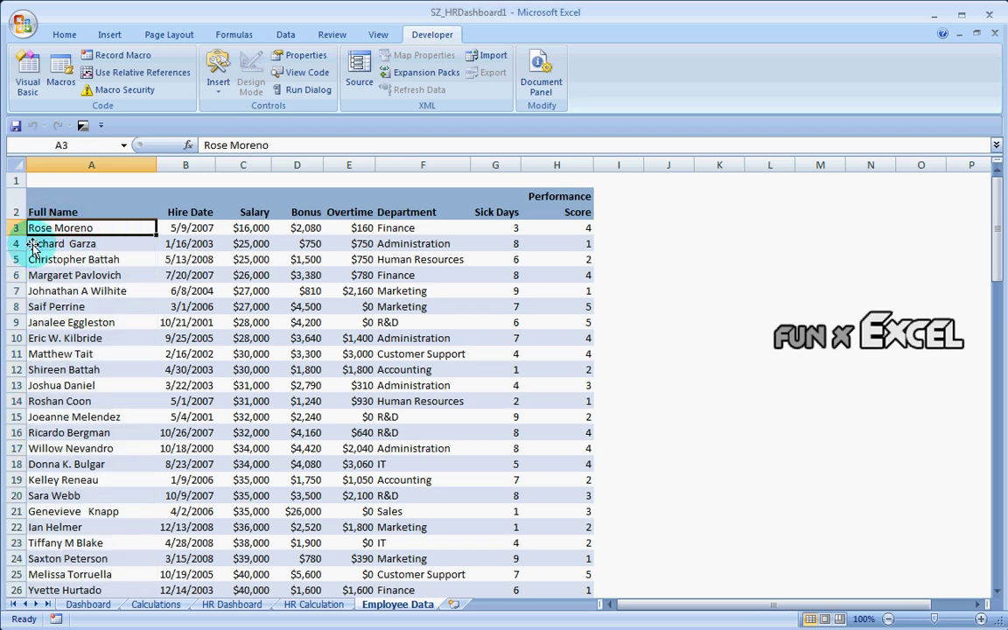
click(232, 605)
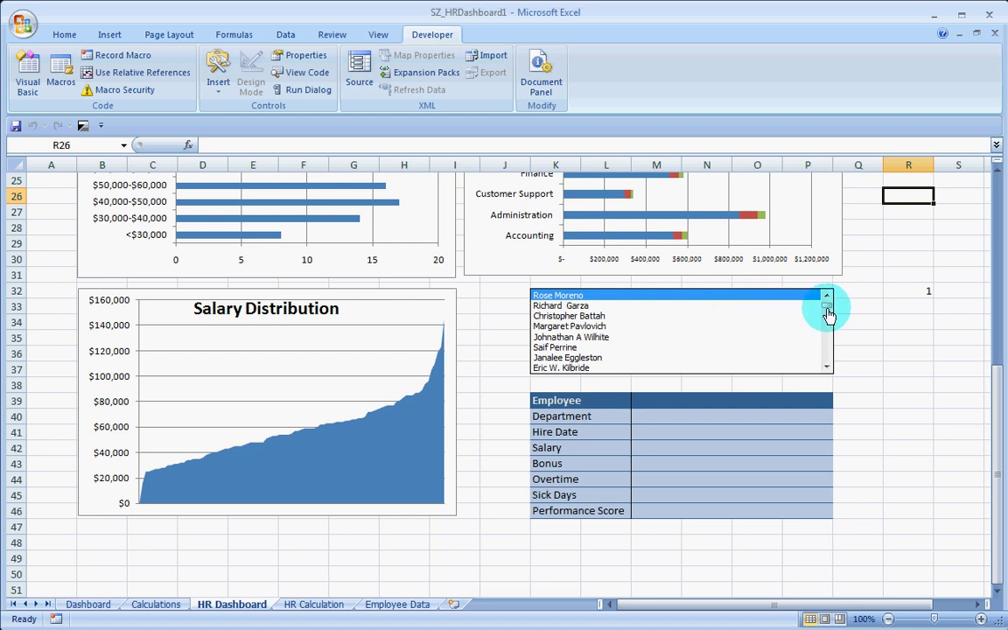
drag(828, 315, 826, 374)
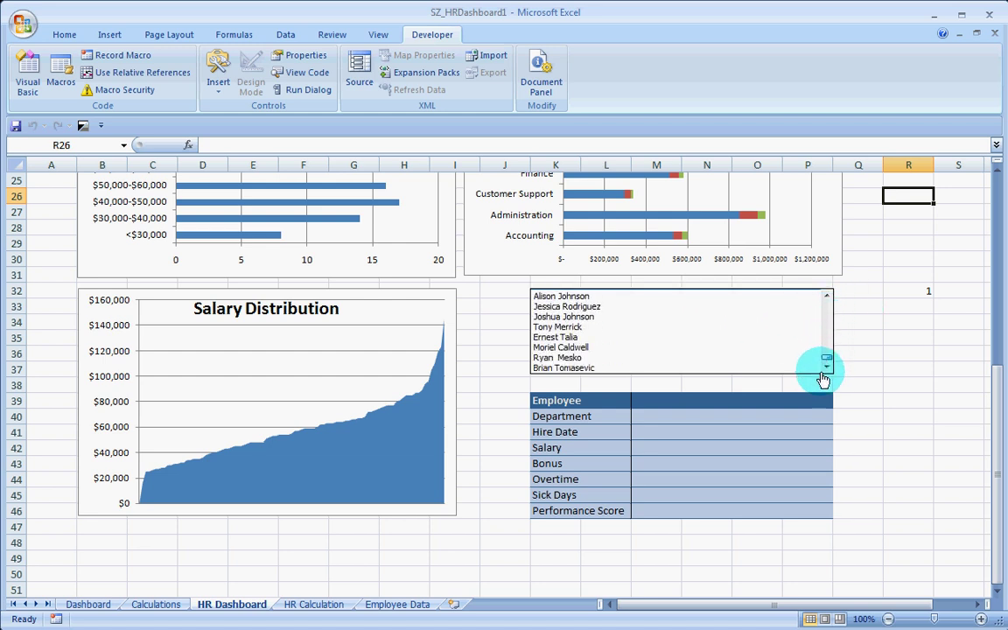
click(615, 369)
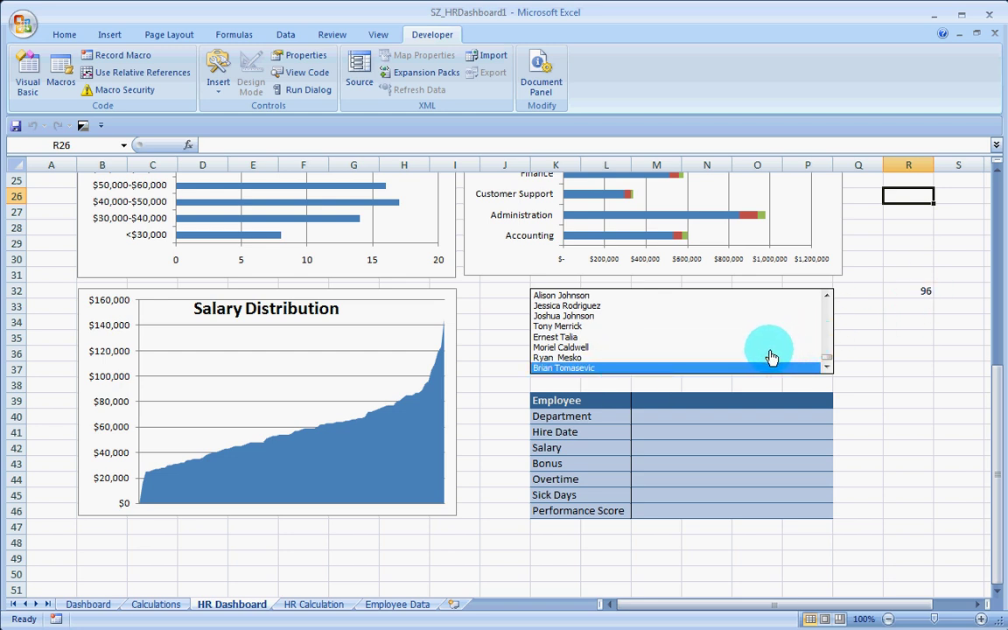
drag(828, 364, 831, 284)
click(830, 280)
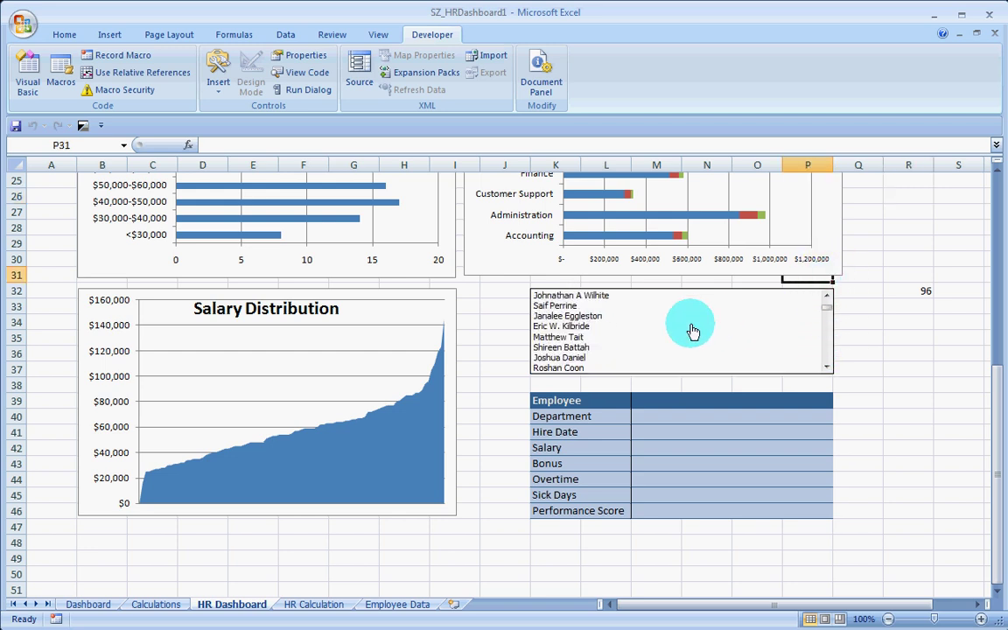
click(665, 326)
click(626, 298)
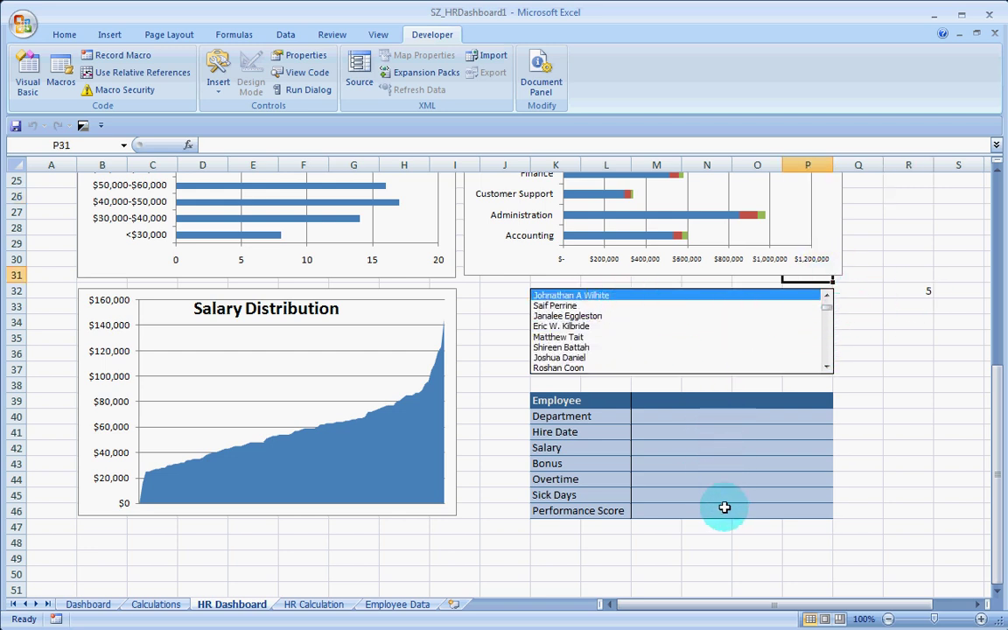
Enter =INDEX(Full_Name,R32) in M39 to show the selected employee's name.
click(780, 401)
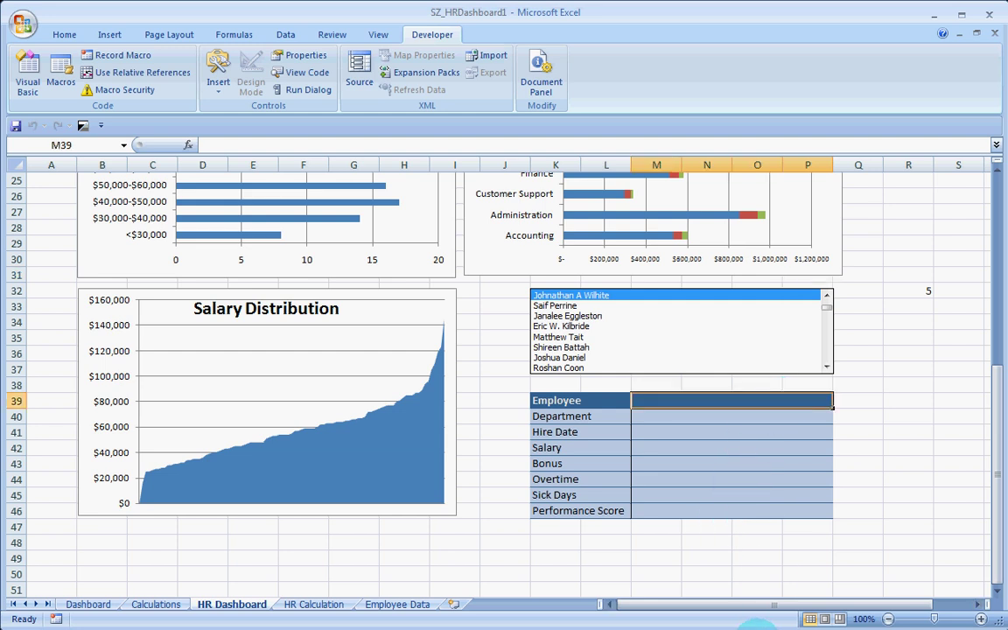
text(=)
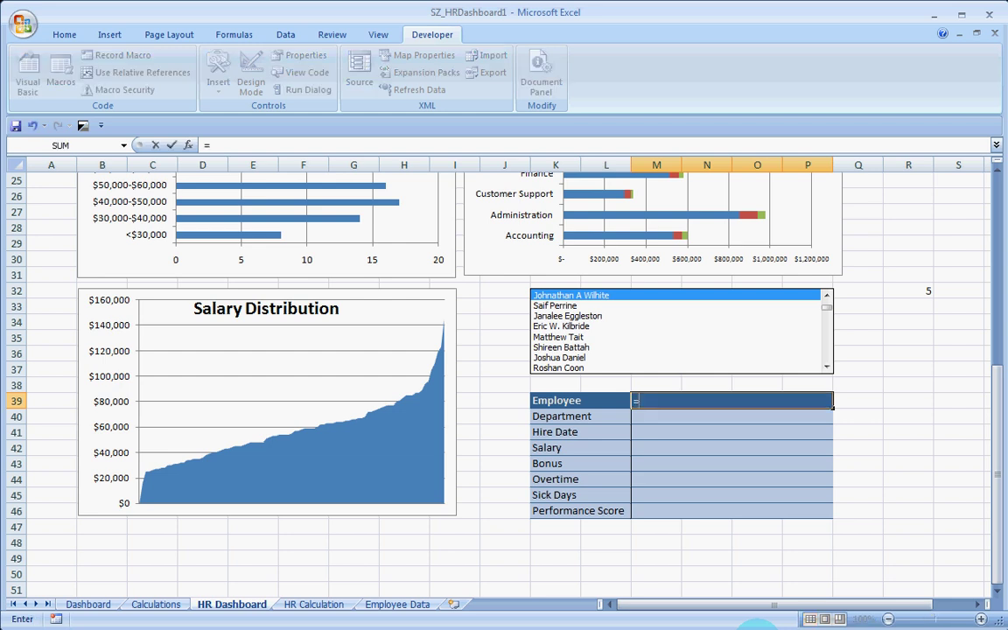
text(inde)
key(Tab)
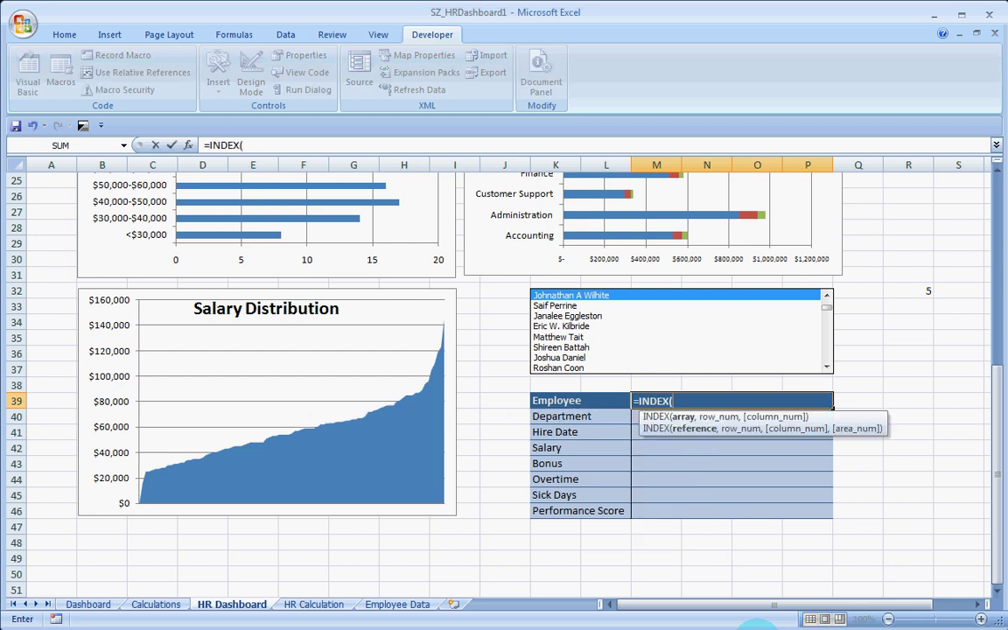
text(fu)
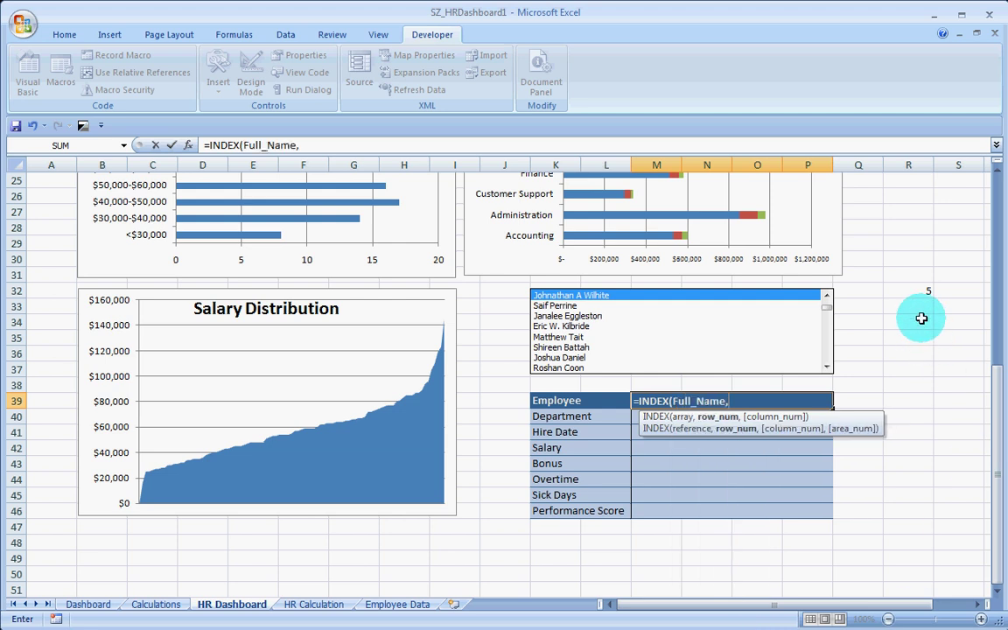
click(907, 291)
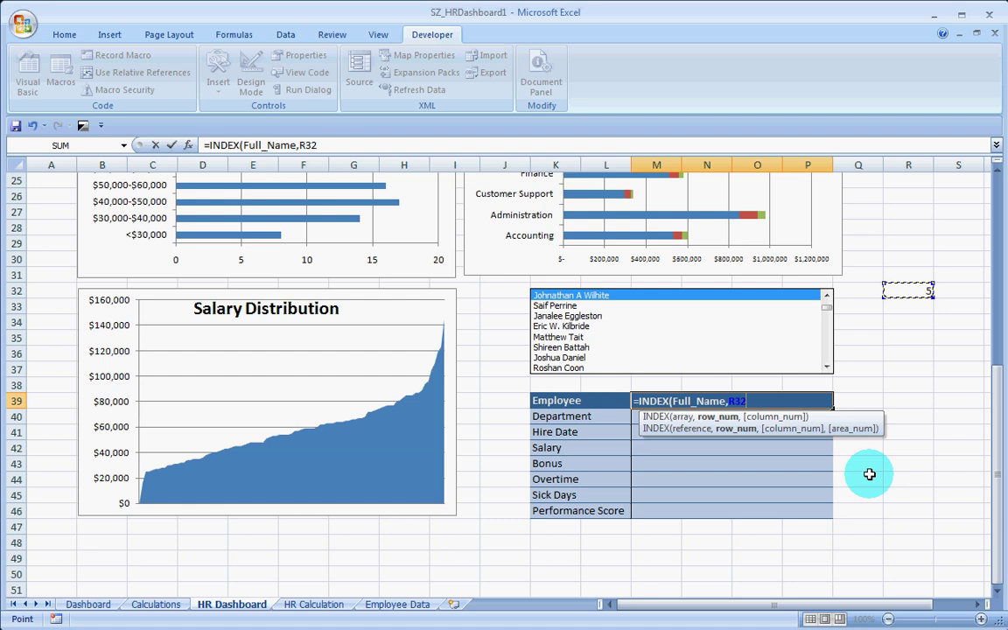
key(Return)
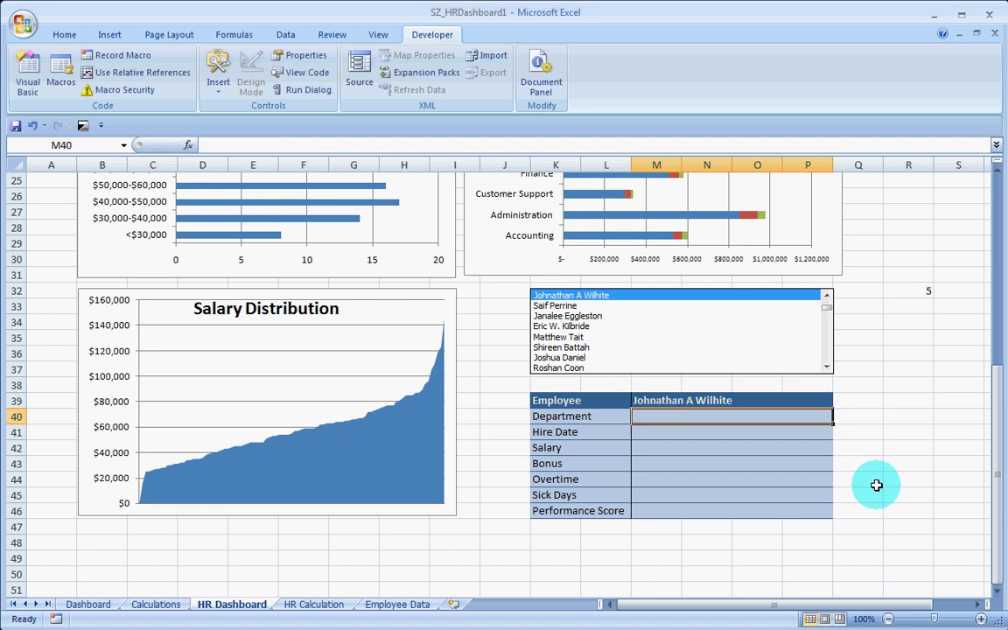
click(648, 400)
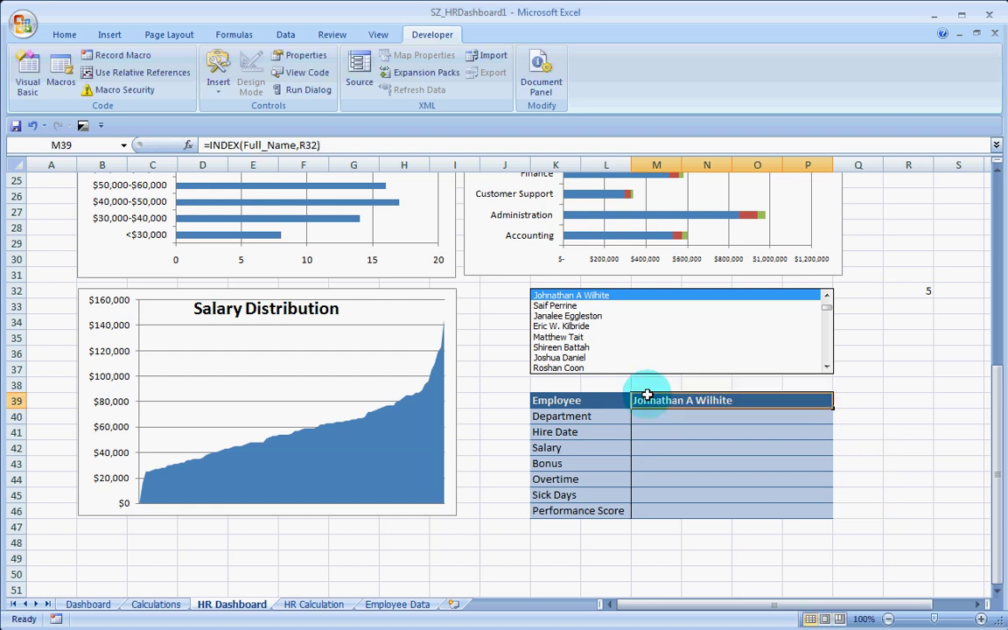
click(64, 34)
click(335, 84)
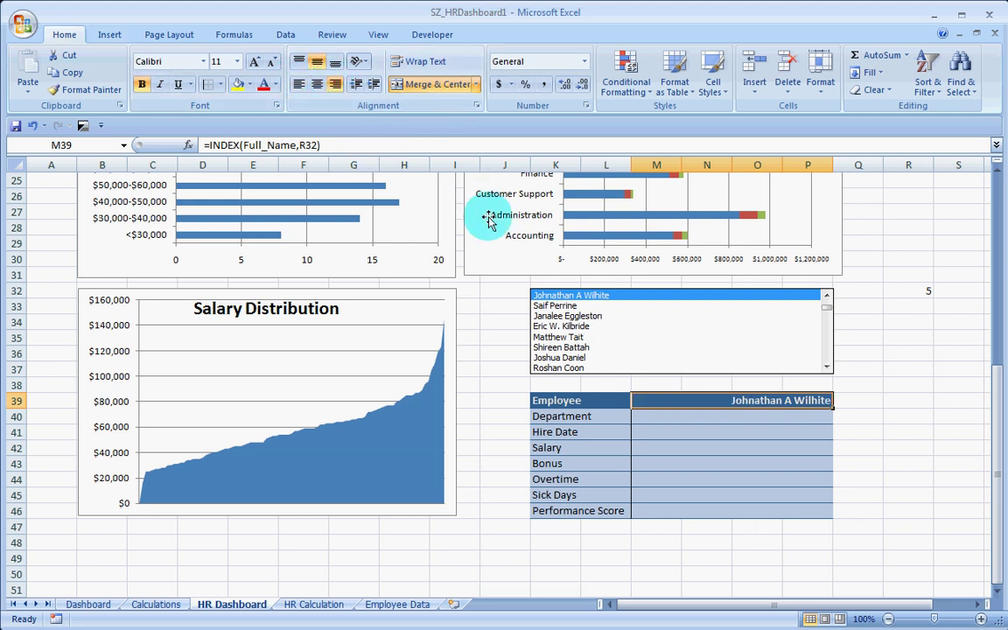
click(557, 337)
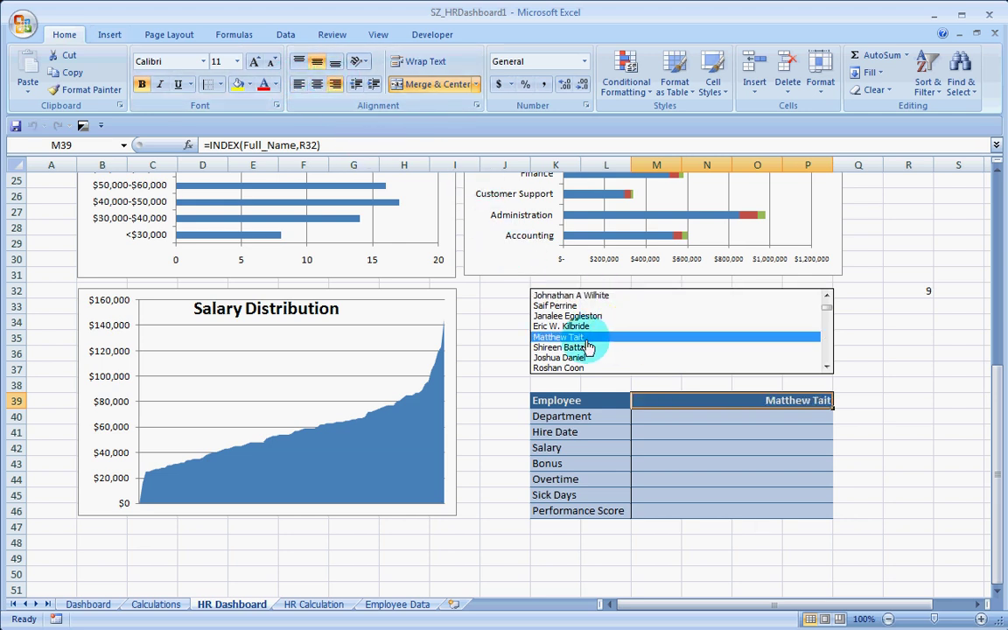
click(578, 317)
click(595, 367)
click(740, 316)
scroll(716, 343, down, 3)
scroll(732, 410, up, 2)
scroll(732, 411, up, 1)
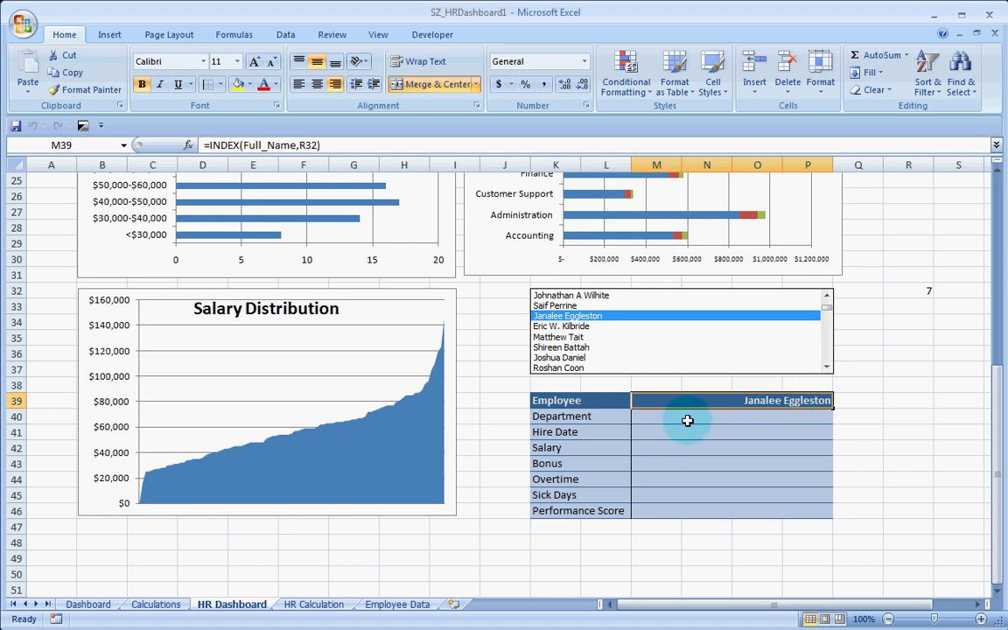
Find the Department column on Employee Data and enter 6 in Q40.
click(326, 605)
click(390, 605)
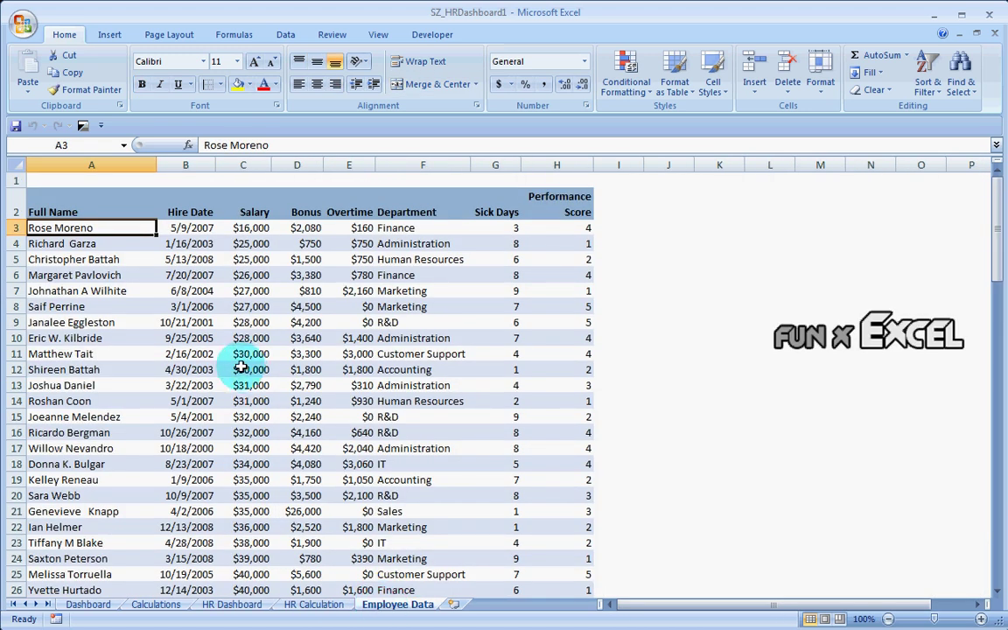
click(410, 179)
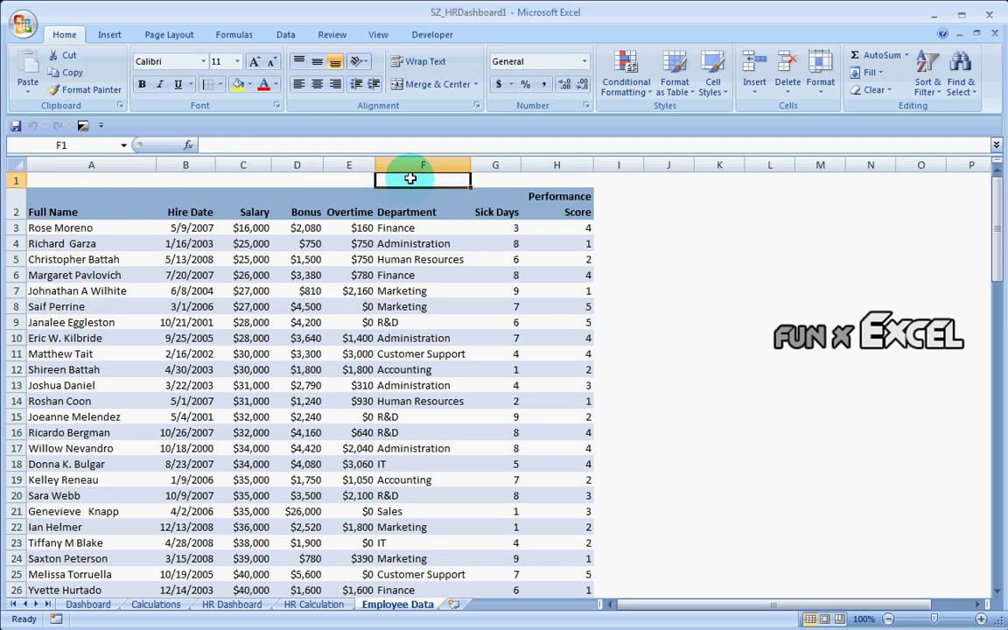
click(153, 605)
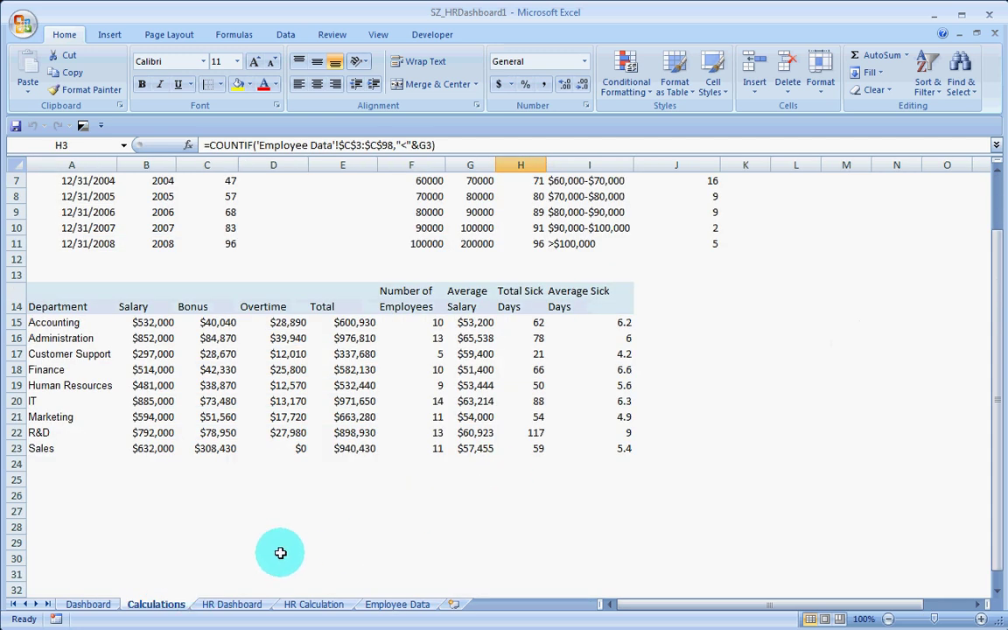
click(87, 605)
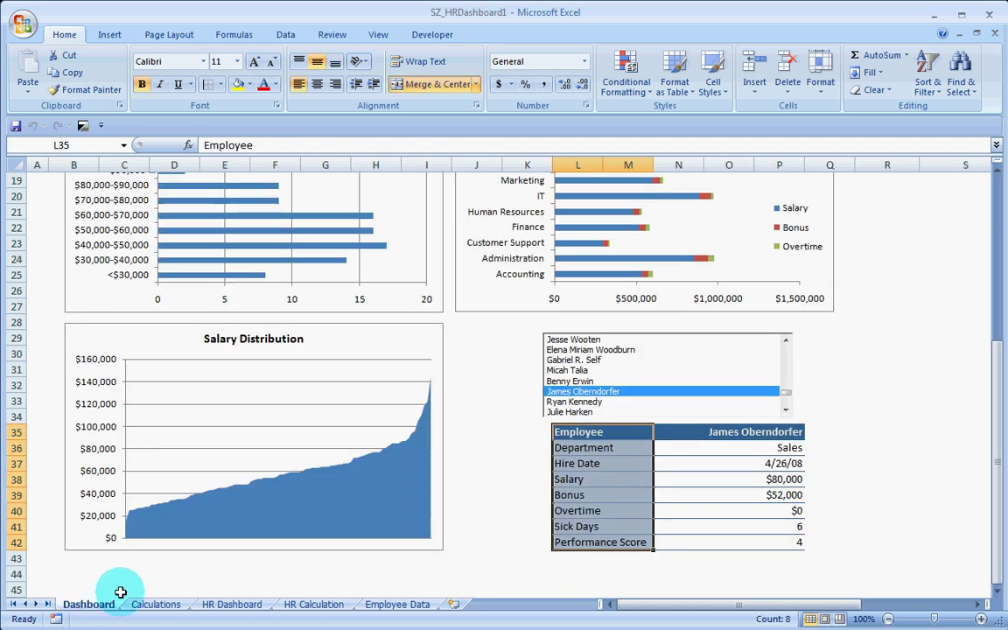
click(848, 449)
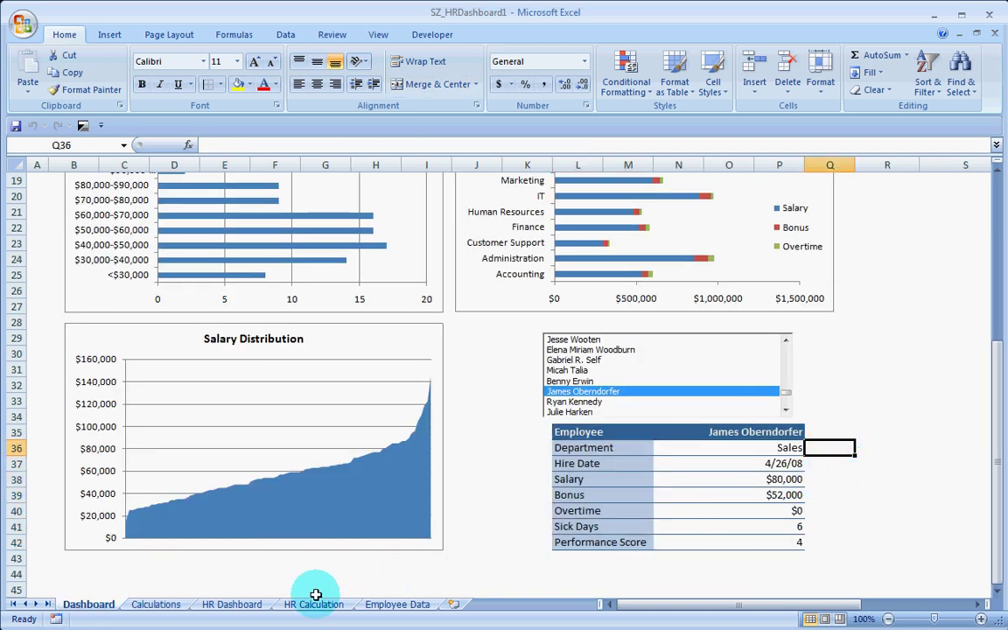
click(232, 604)
click(864, 414)
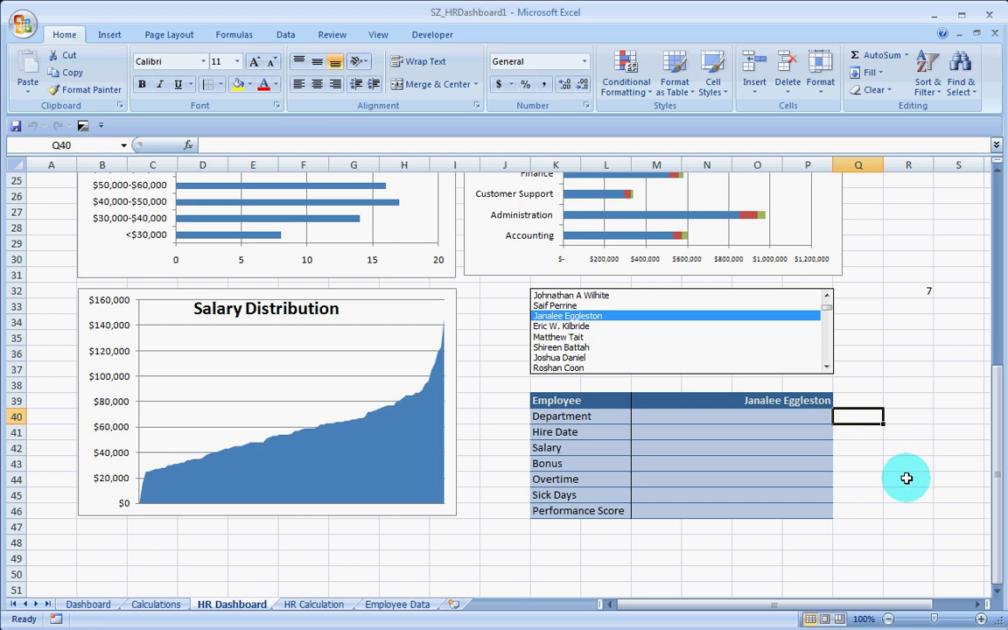
text(6)
click(840, 493)
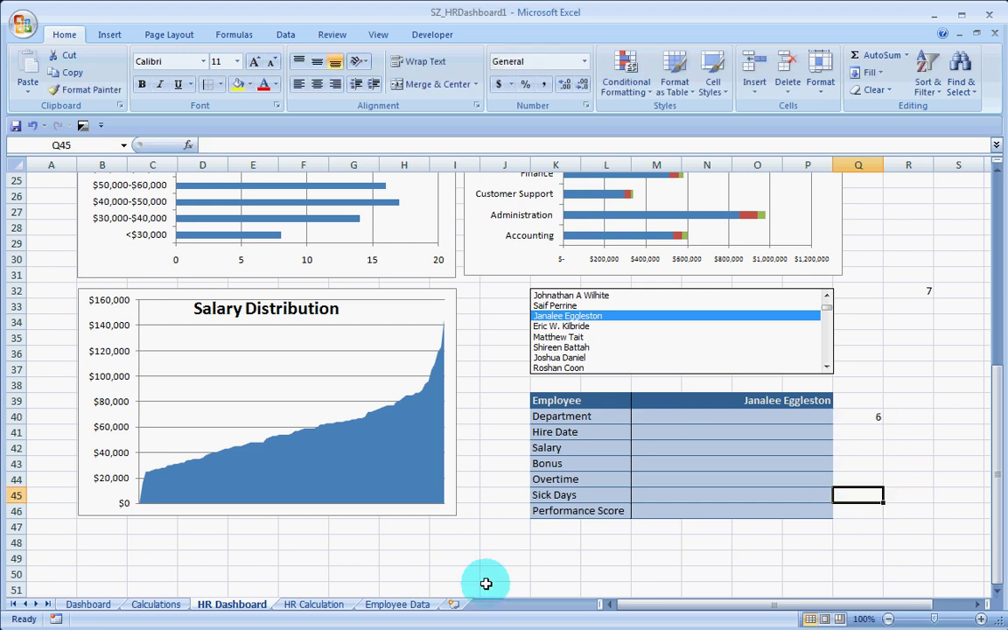
Enter 2 in Q41 for Hire Date after checking the Employee Data column order.
click(412, 606)
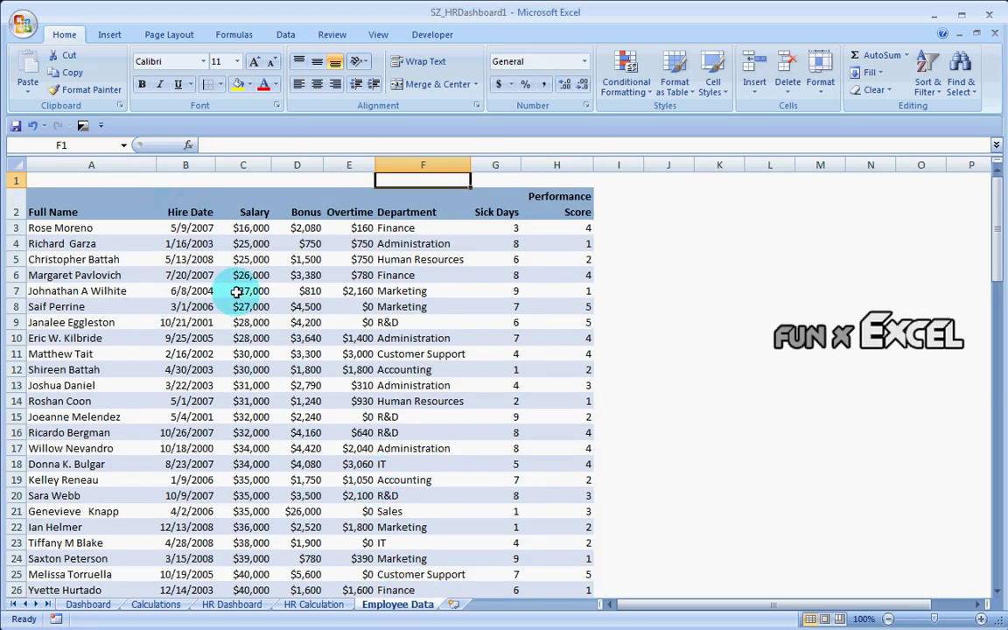
click(232, 605)
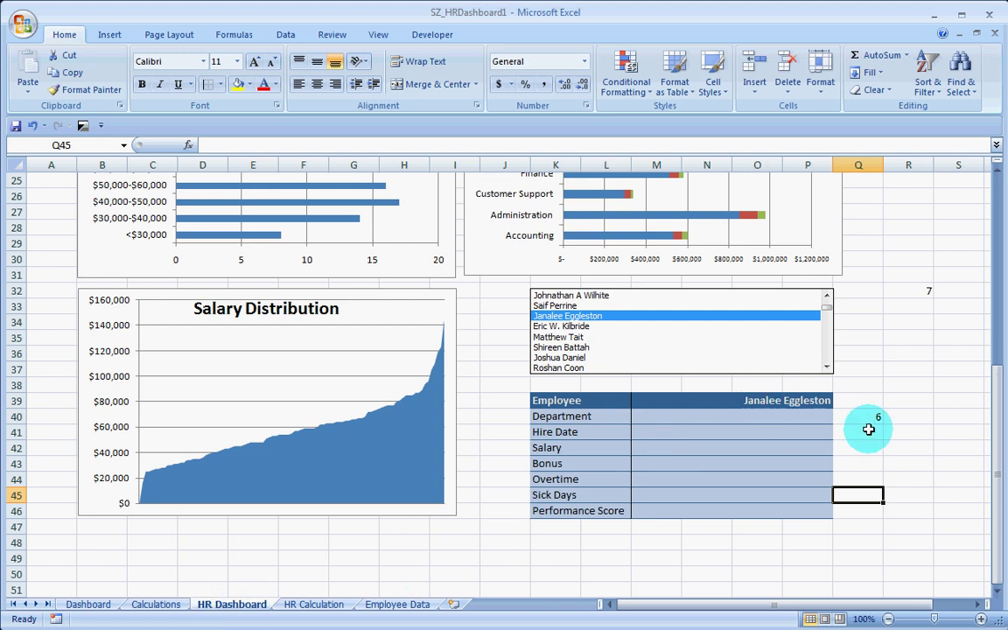
text(2)
click(875, 461)
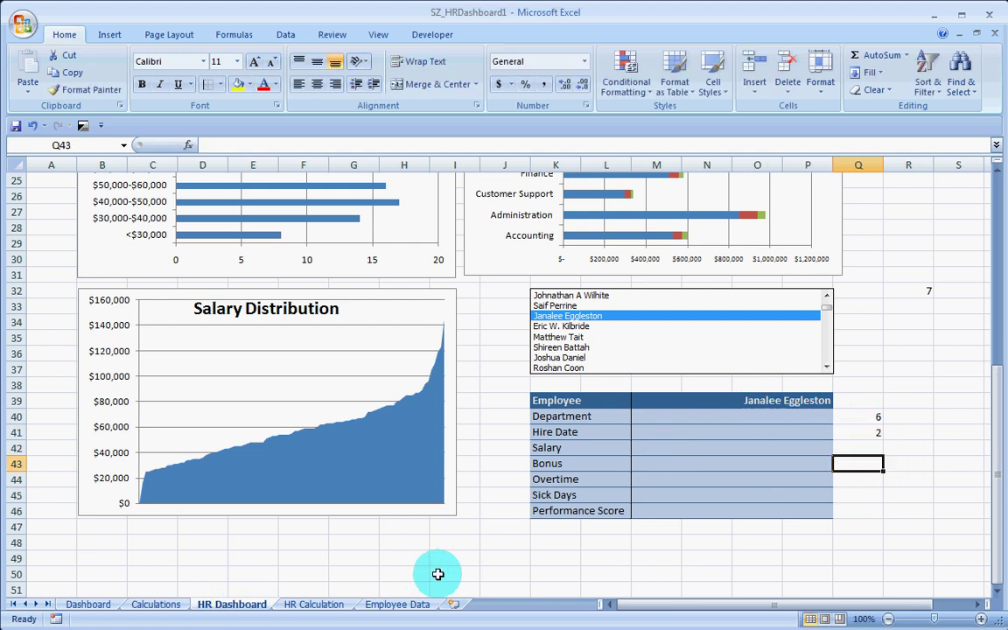
click(437, 597)
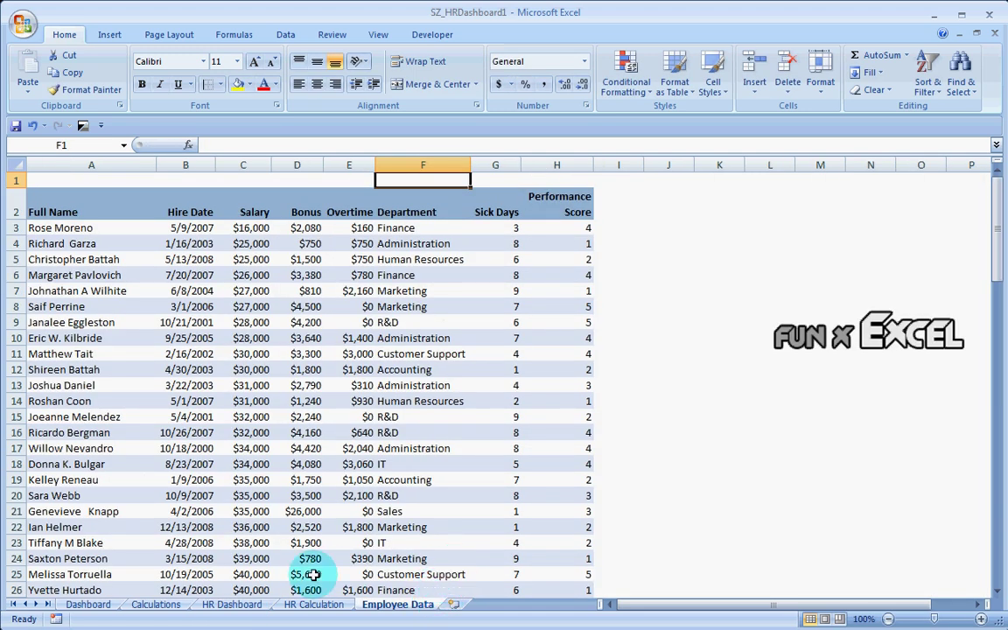
click(219, 604)
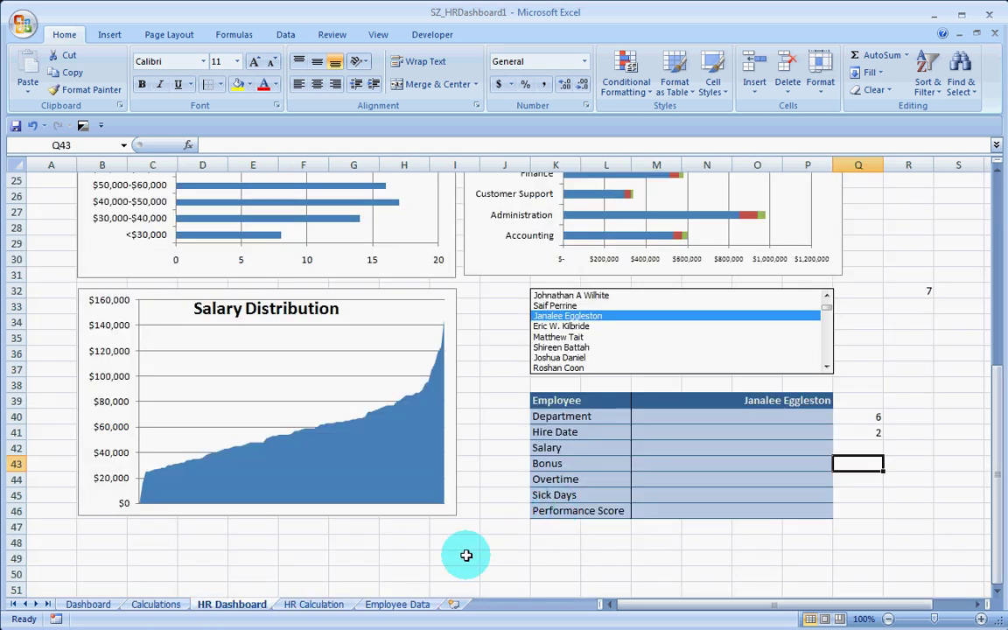
click(397, 604)
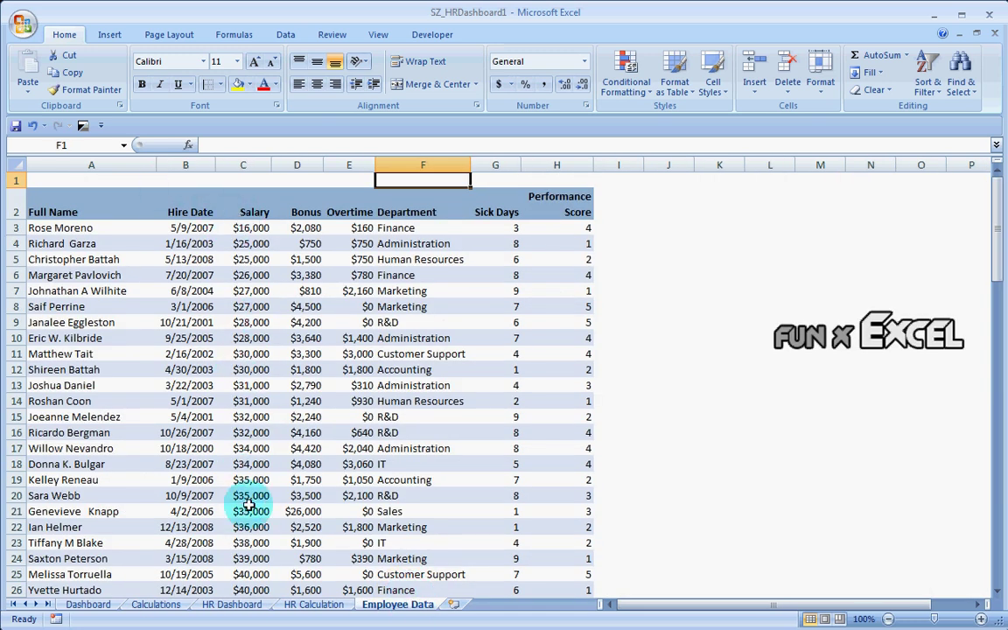
click(252, 608)
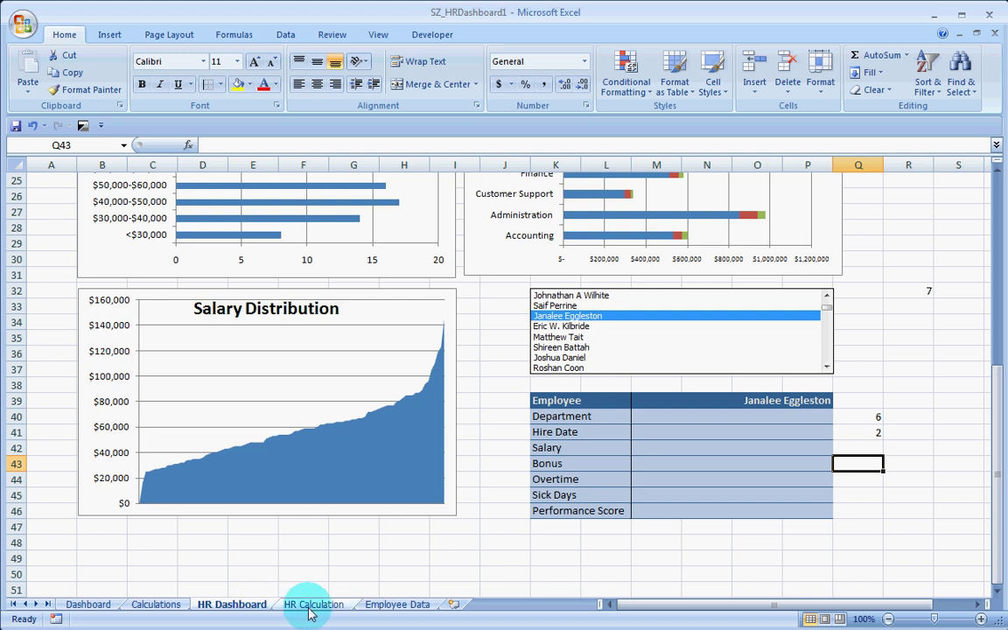
click(395, 605)
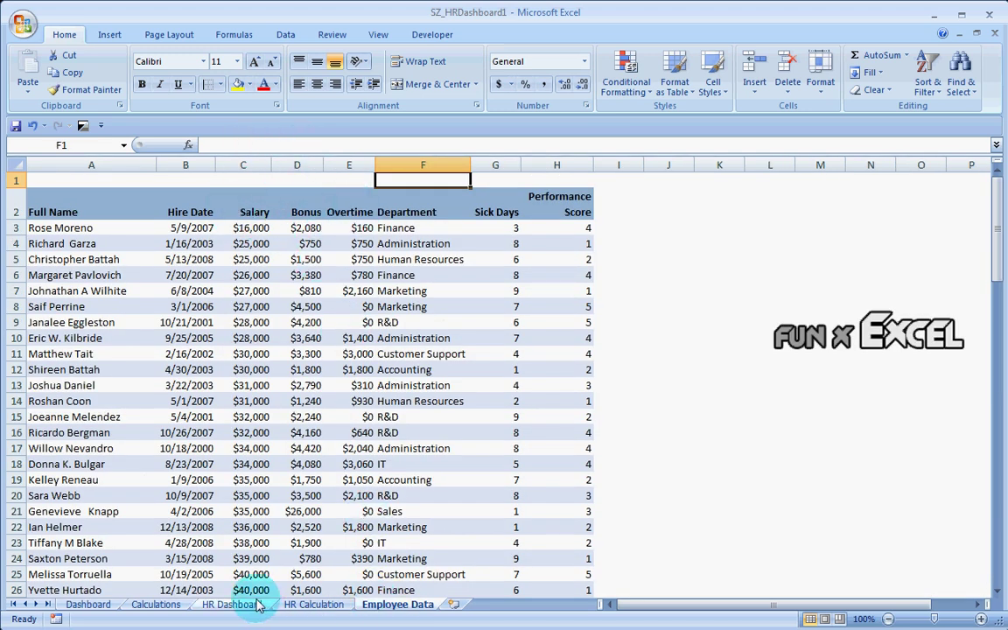
click(230, 605)
Enter 3, 4 and 5 in Q42:Q44 for Salary, Bonus and Overtime.
click(858, 447)
text(3)
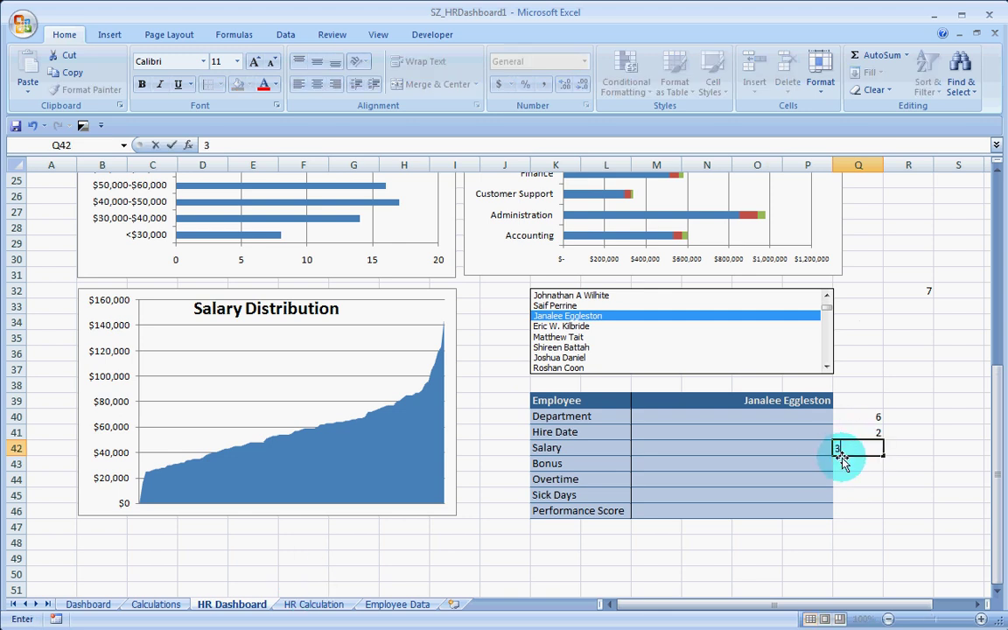
key(Return)
text(4)
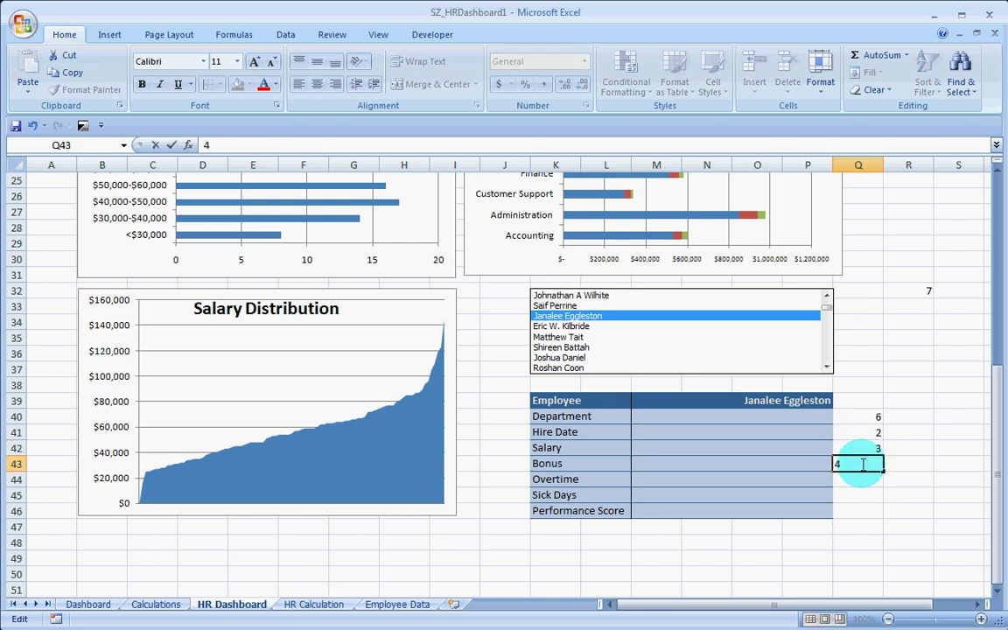
key(Return)
text(5)
key(Return)
key(Return)
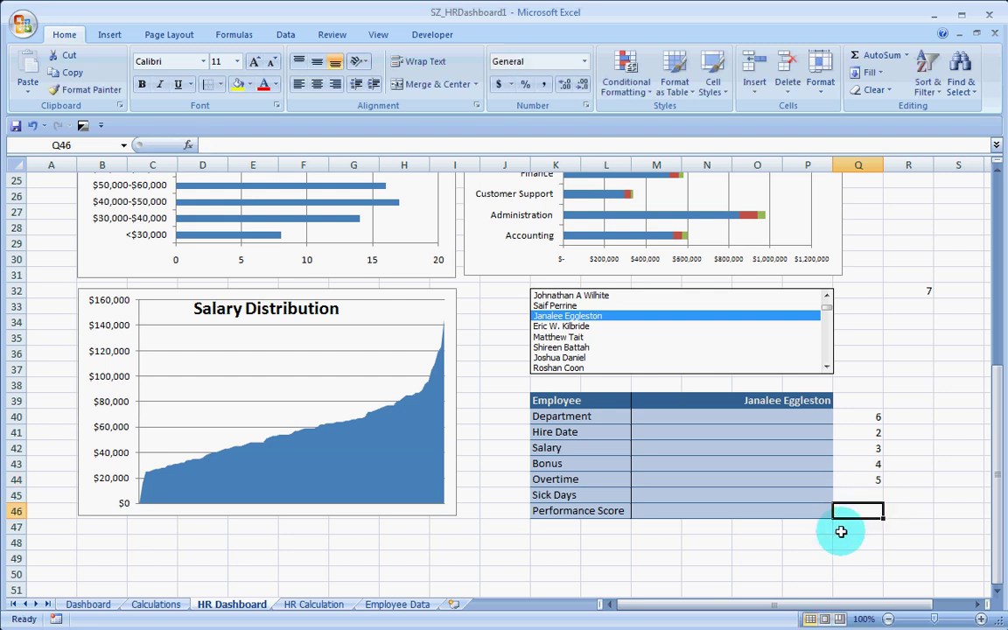
Enter 7 and 8 in Q45:Q46 for Sick Days and Performance Score.
click(398, 605)
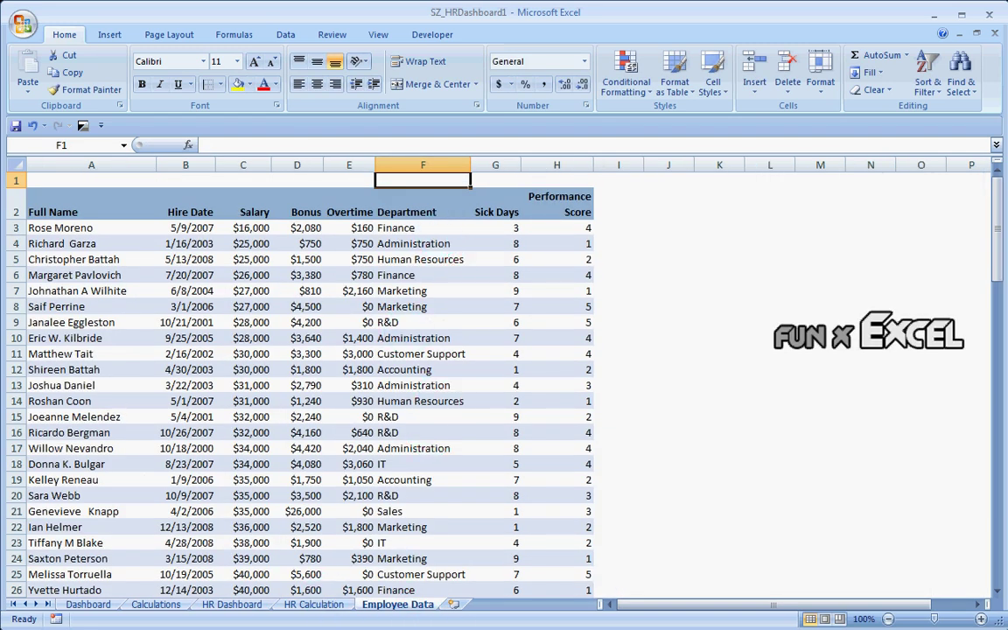
click(232, 605)
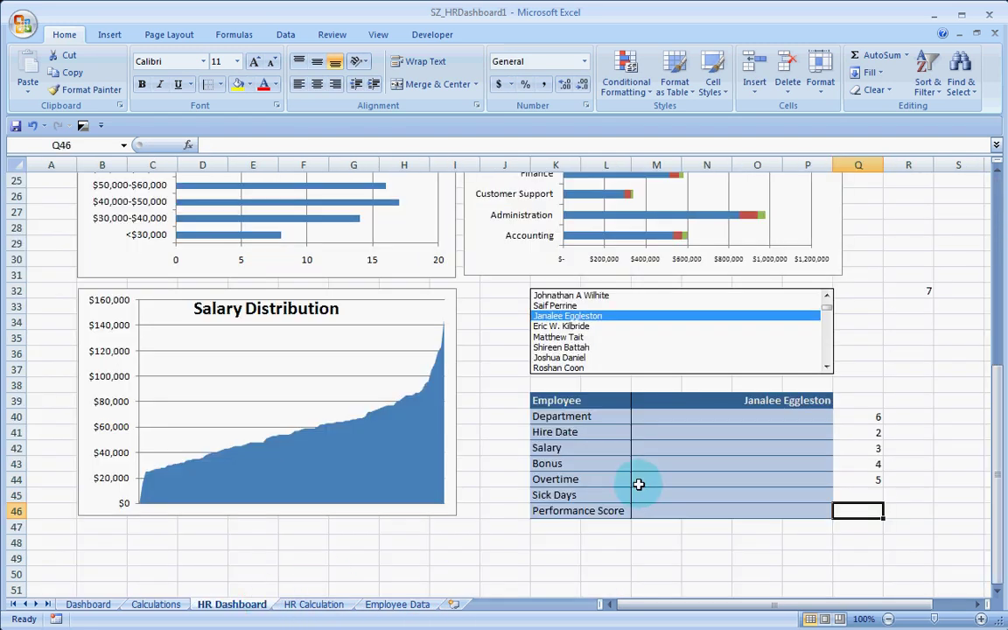
click(398, 605)
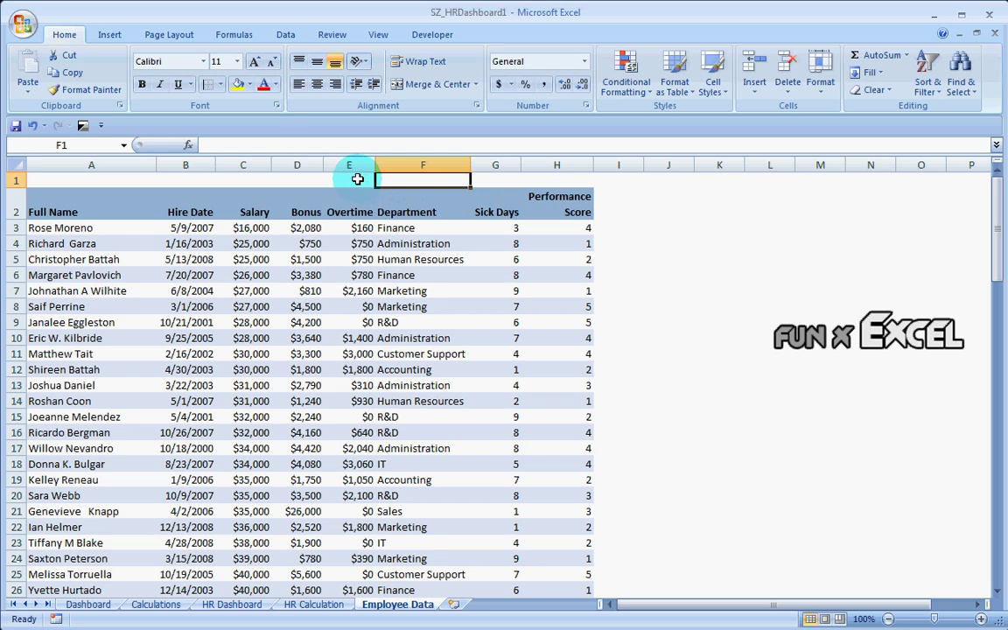
click(508, 179)
click(557, 179)
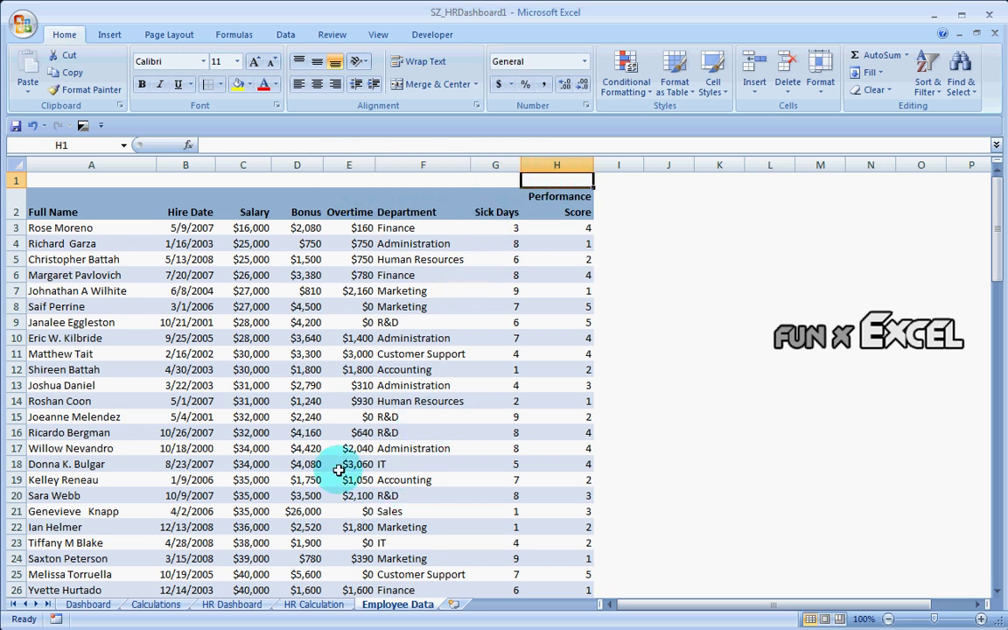
click(232, 604)
click(862, 493)
text(7)
click(863, 515)
text(8)
click(858, 543)
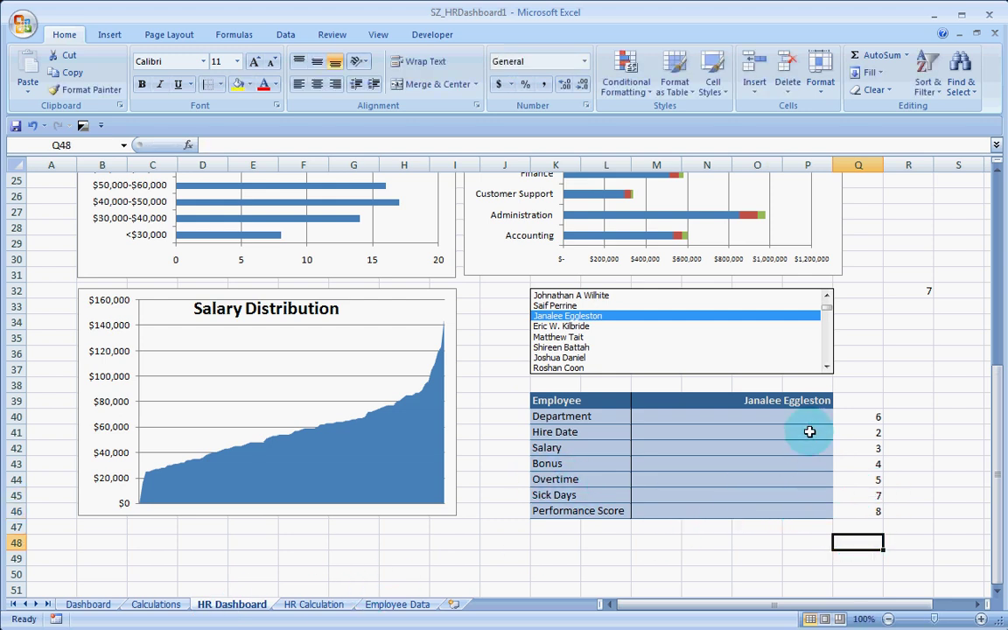
Start a VLOOKUP in M40 on absolute $M$39 over Employee Data range A3:H98.
click(769, 417)
text(=)
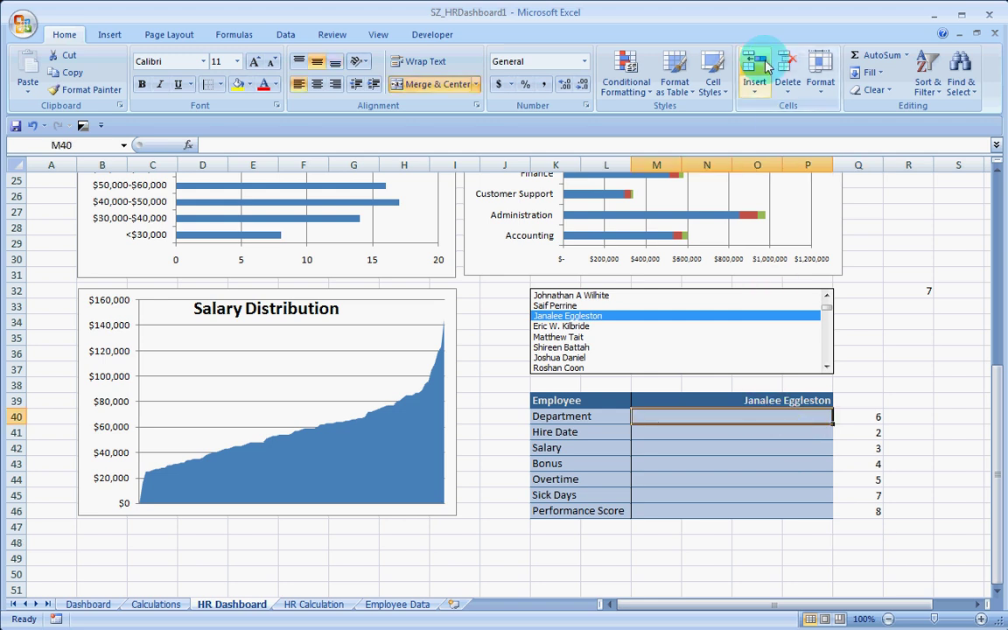
text(vlo)
key(Tab)
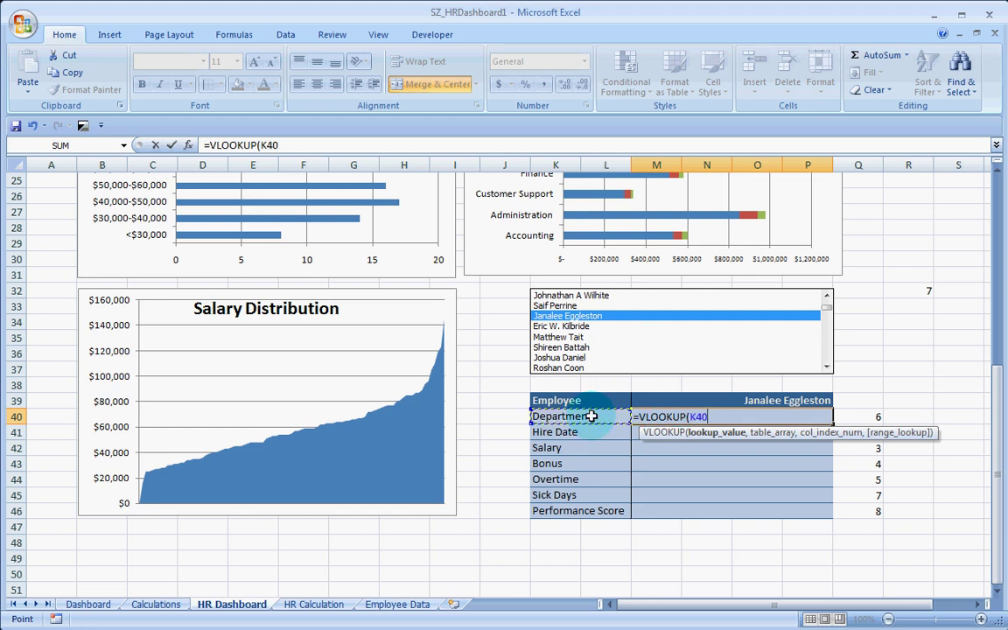
click(763, 400)
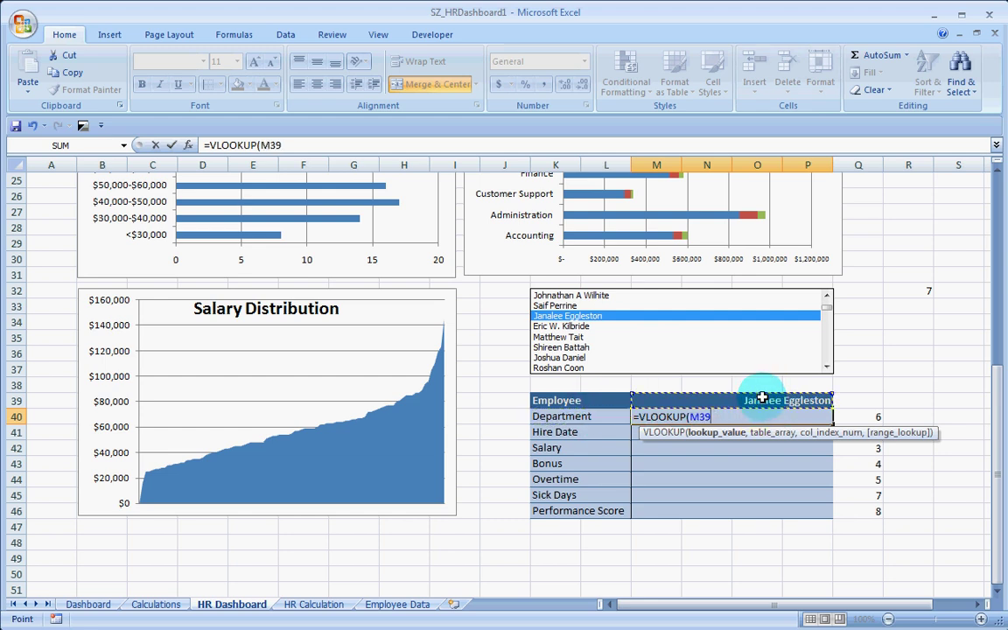
key(F4)
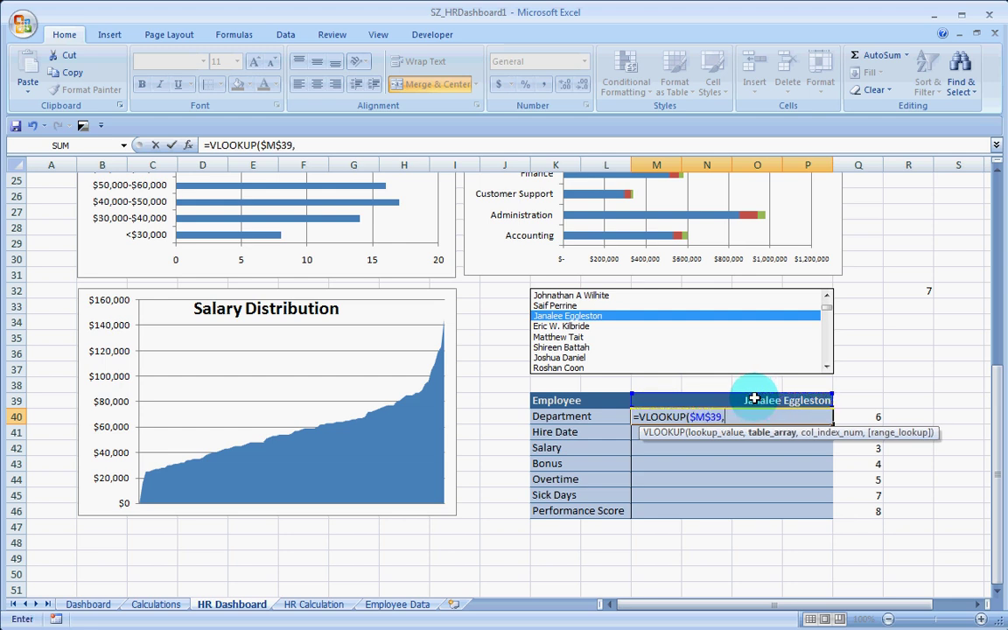
click(382, 603)
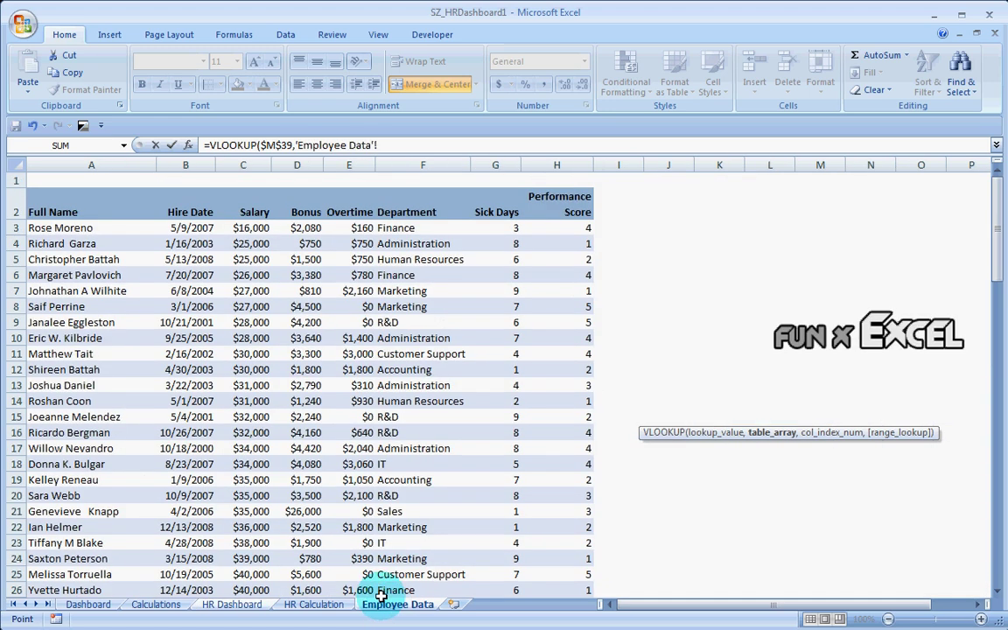
click(51, 227)
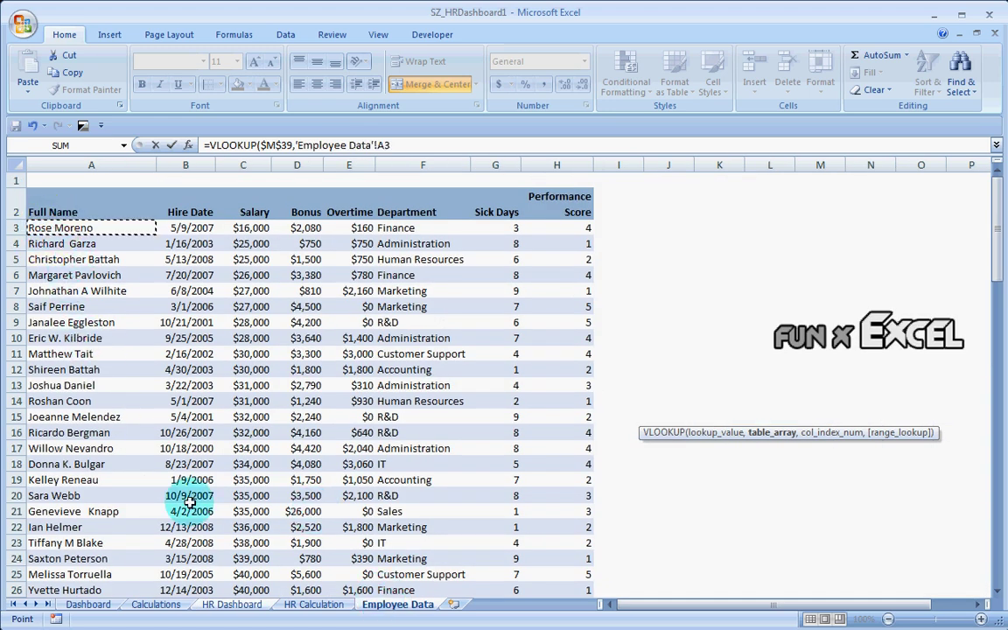
key(ctrl+shift+Right)
key(ctrl+shift+Down)
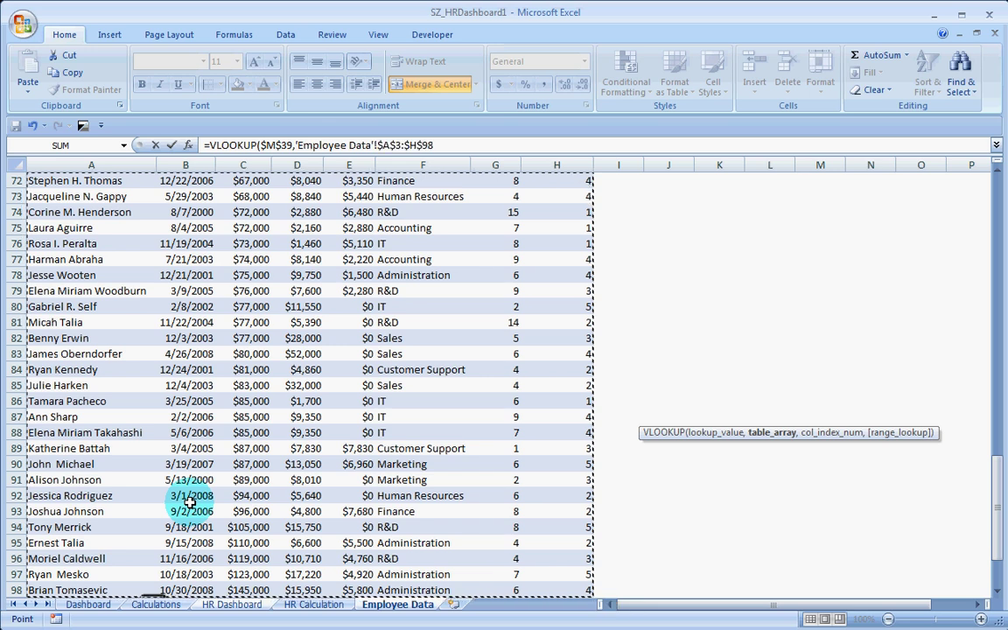
Finish it with column number 'HR Dashboard'!Q40 and exact match FALSE, showing R&D.
text(,)
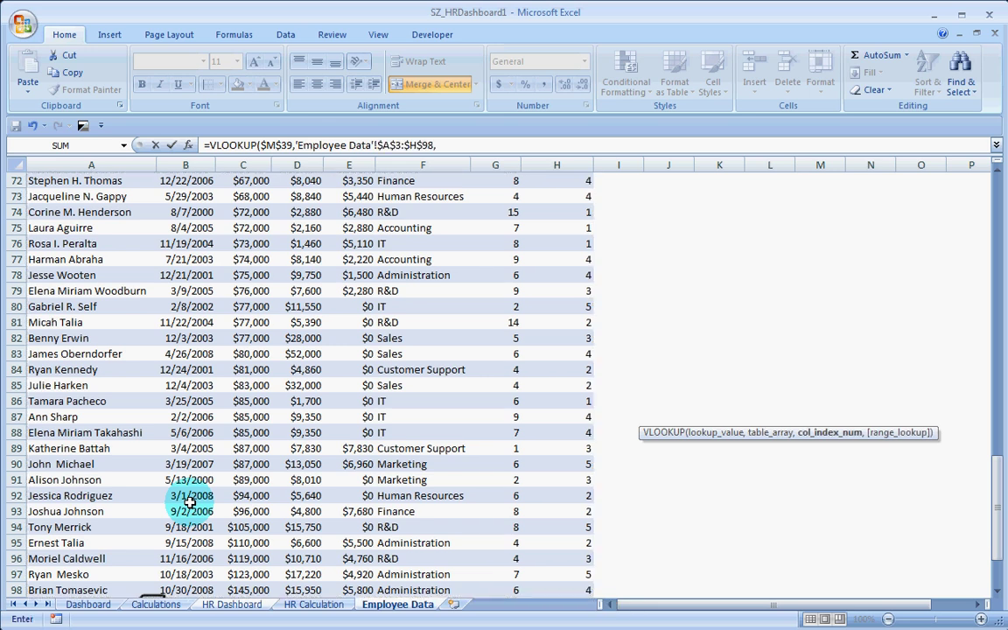
click(236, 604)
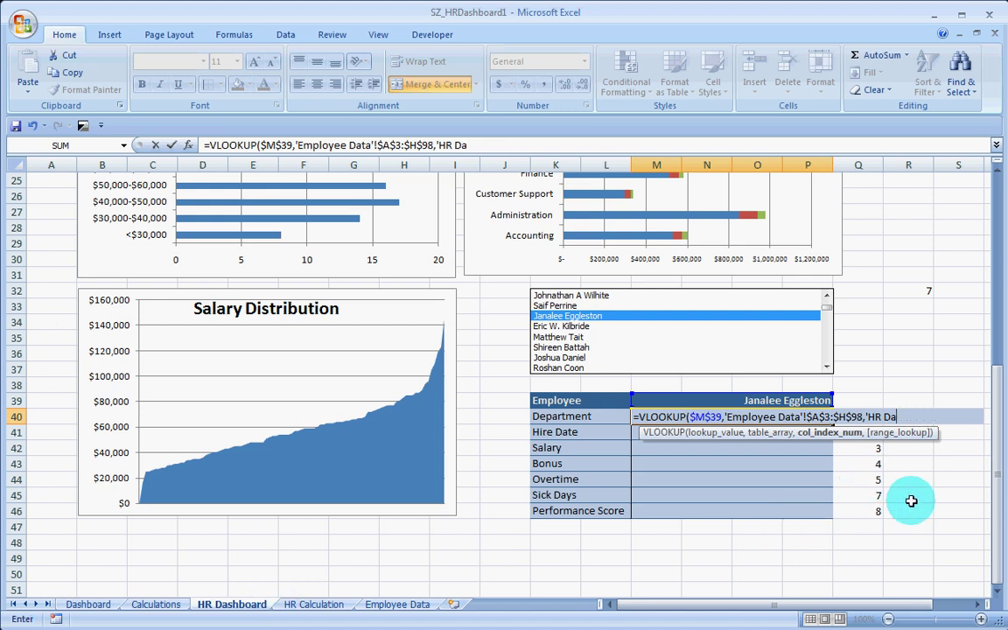
key(BackSpace)
key(BackSpace)
key(BackSpace)
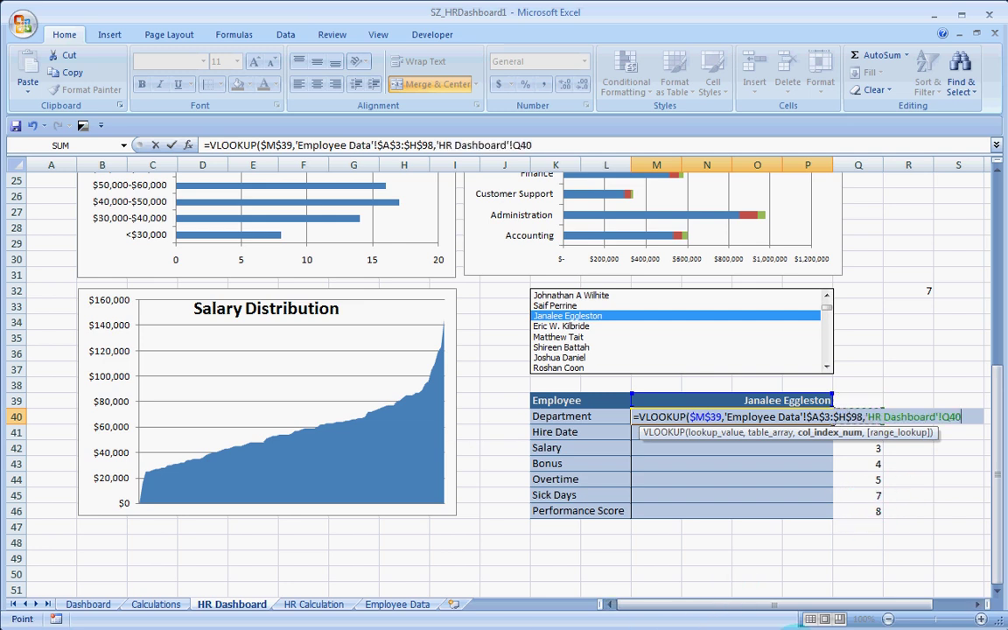
drag(821, 616, 832, 615)
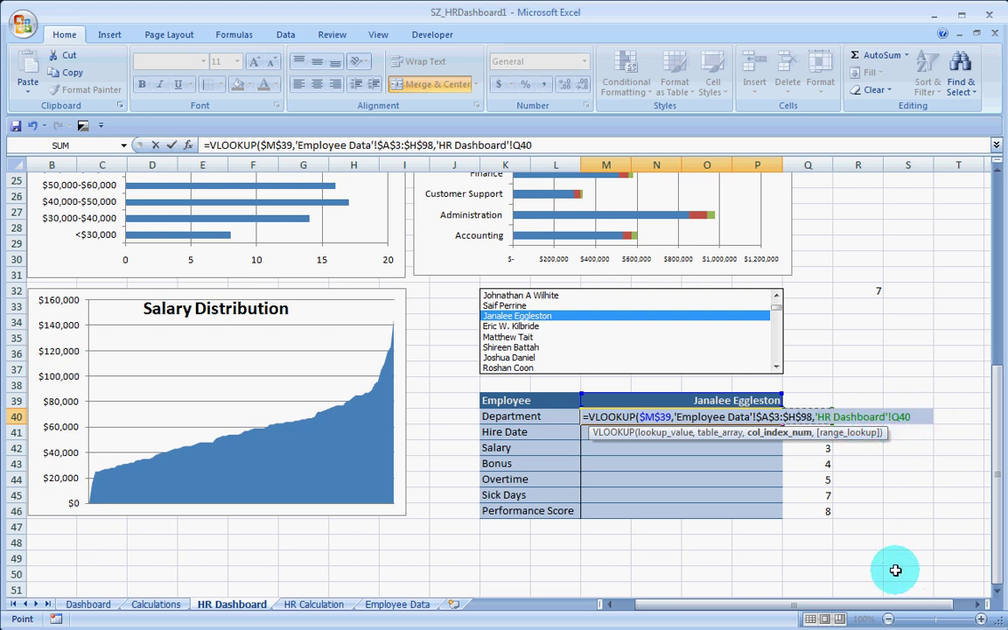
text(,)
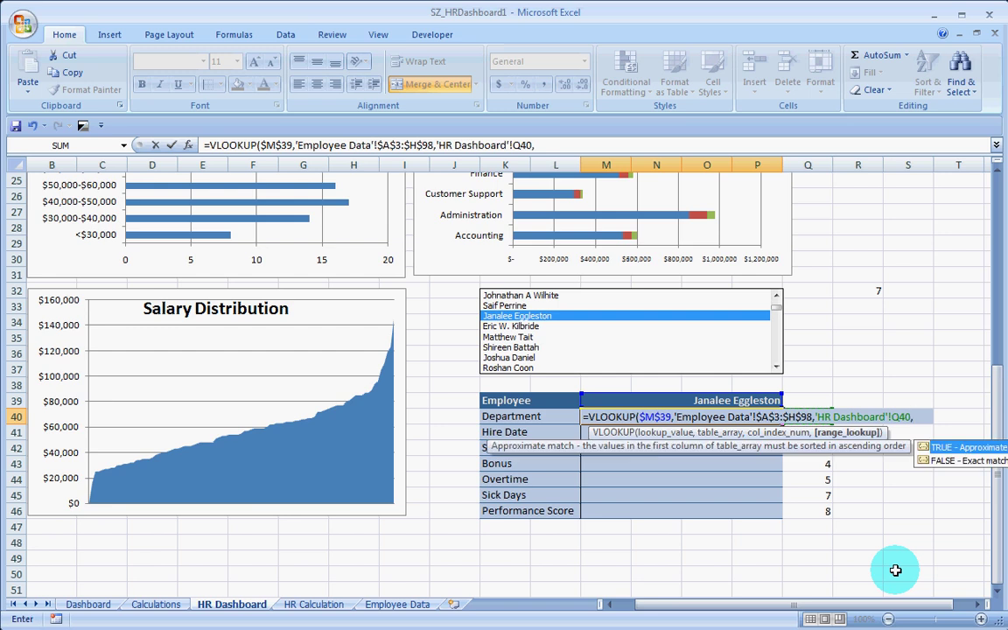
key(Down)
key(Tab)
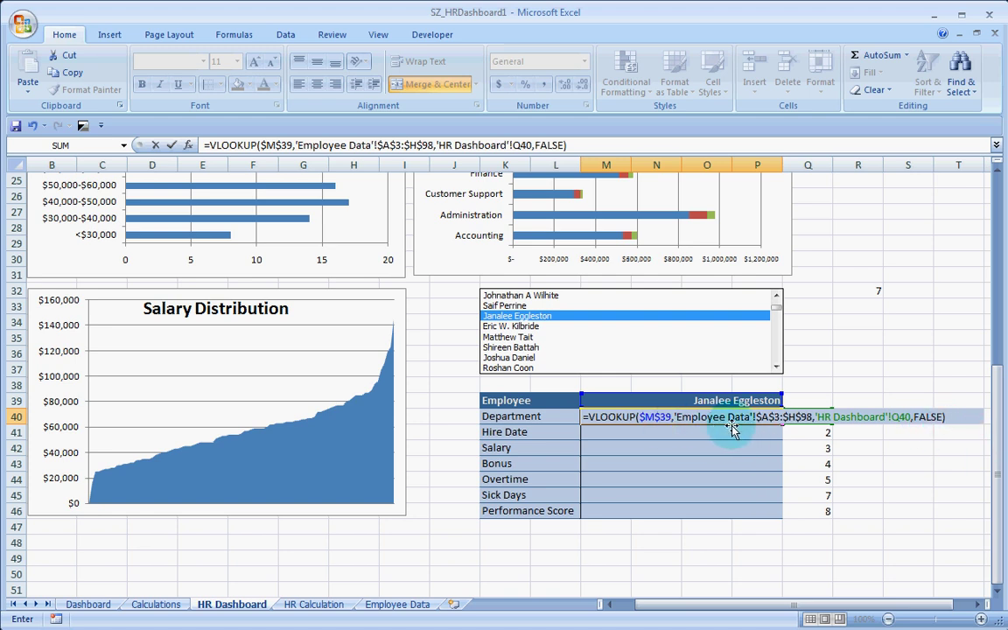
key(Return)
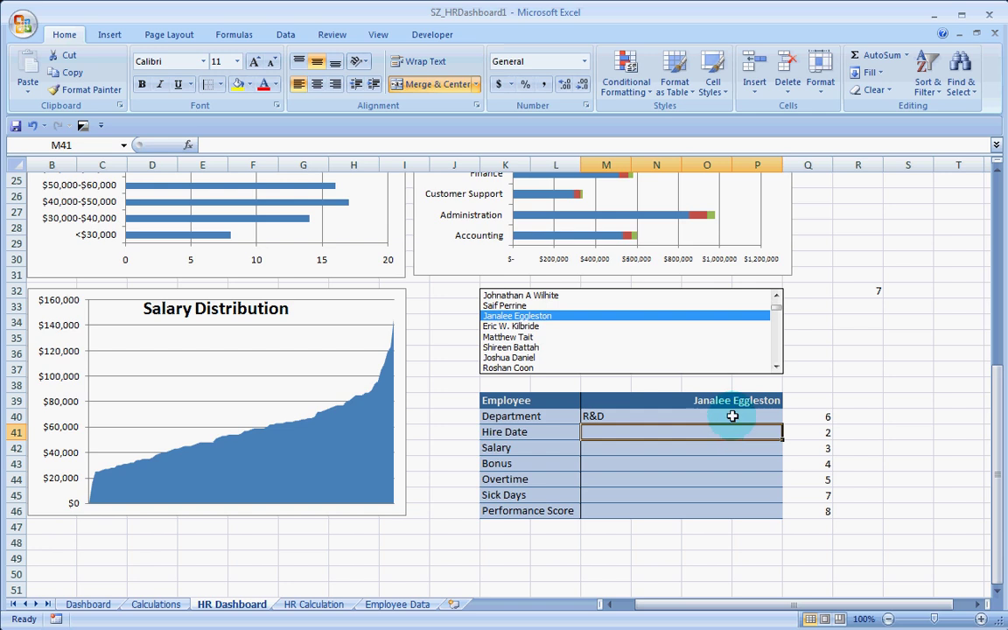
Right-align the info table's value cells M40:P46.
drag(738, 418, 716, 517)
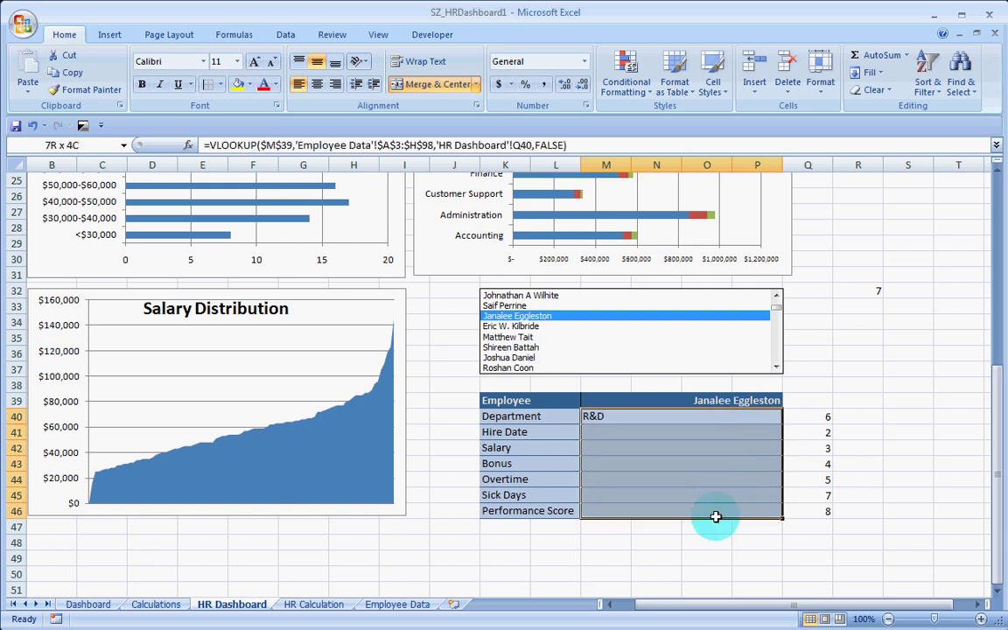
click(336, 83)
click(669, 441)
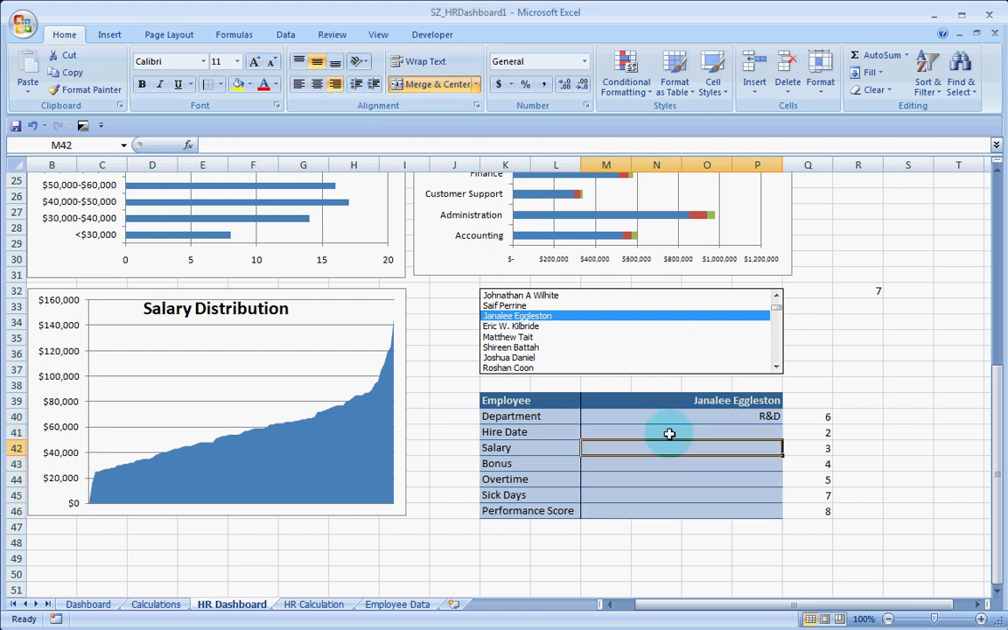
Fill the M40 lookup formula down to row 46 through Performance Score.
click(761, 416)
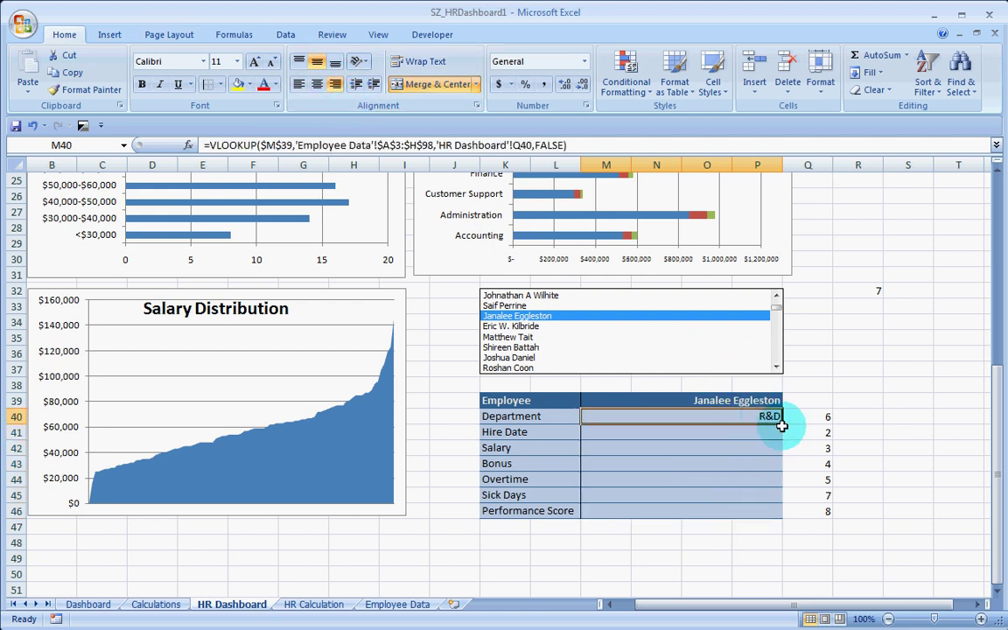
drag(785, 426, 772, 517)
drag(721, 436, 730, 480)
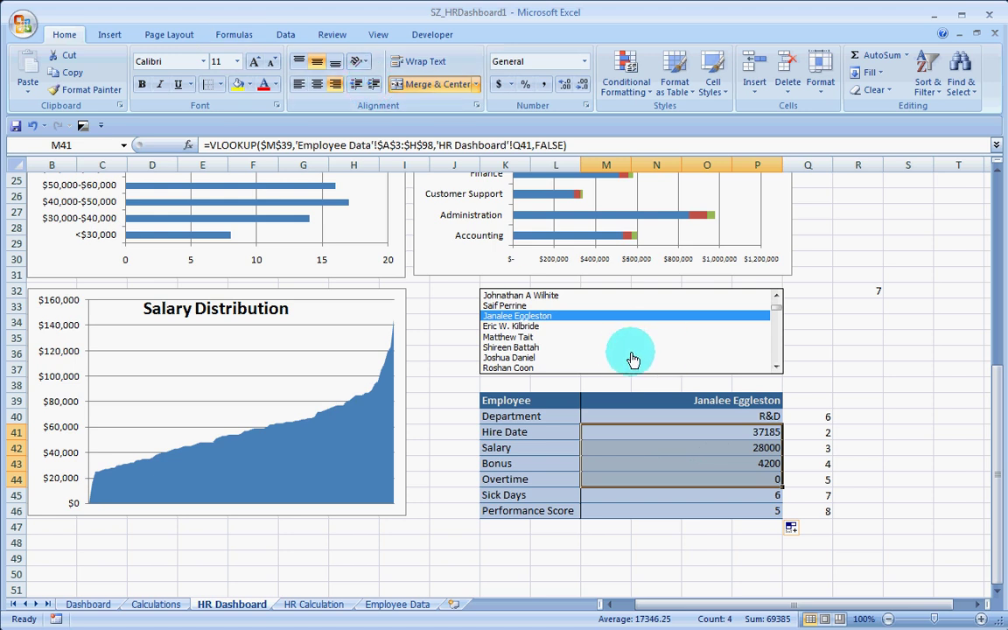
Apply US dollar Accounting format without decimals to the Hire Date through Overtime values.
click(510, 85)
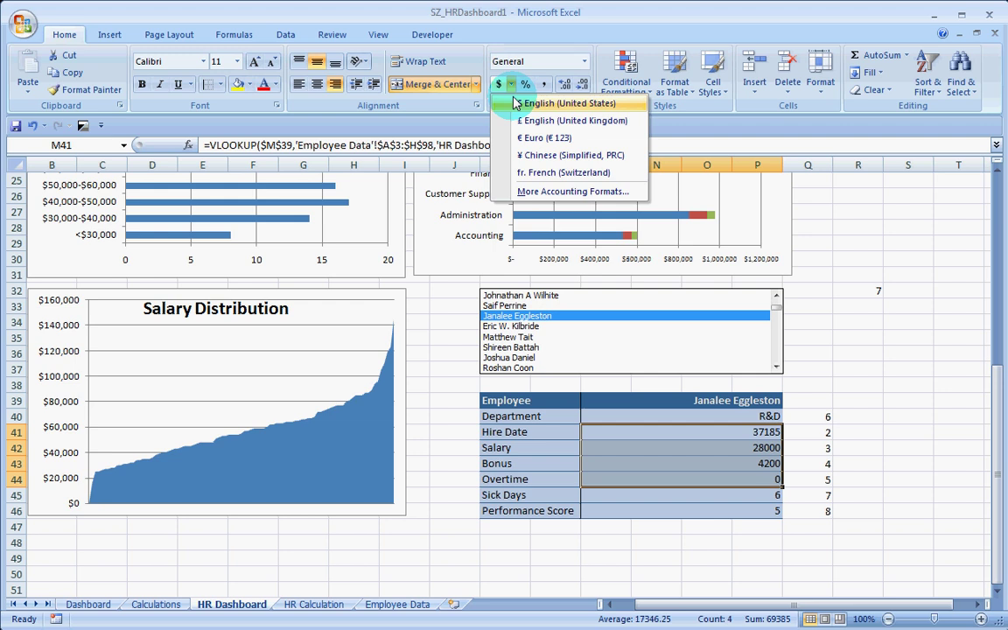
click(518, 103)
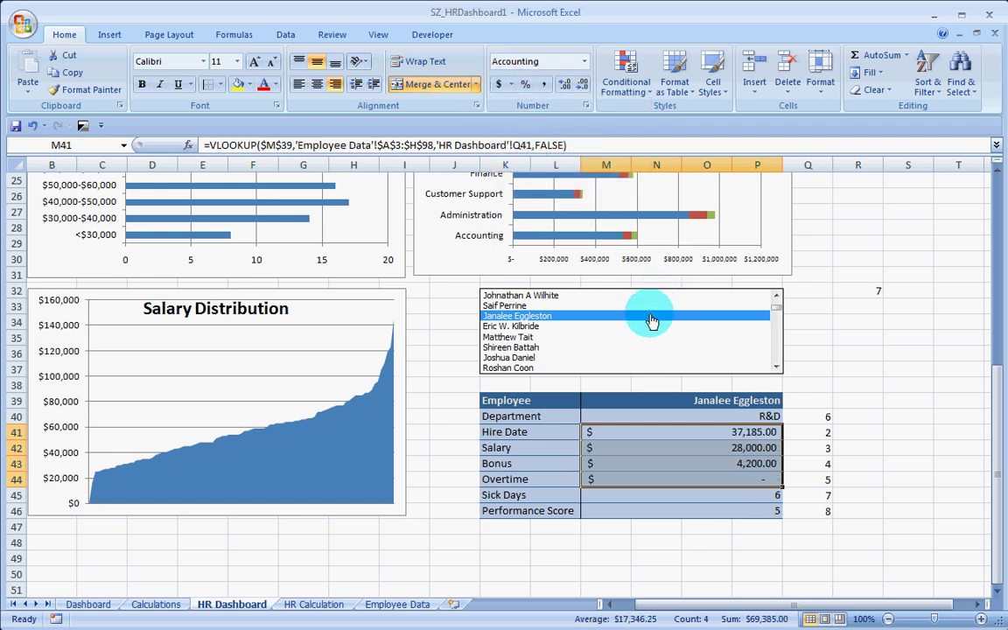
click(580, 87)
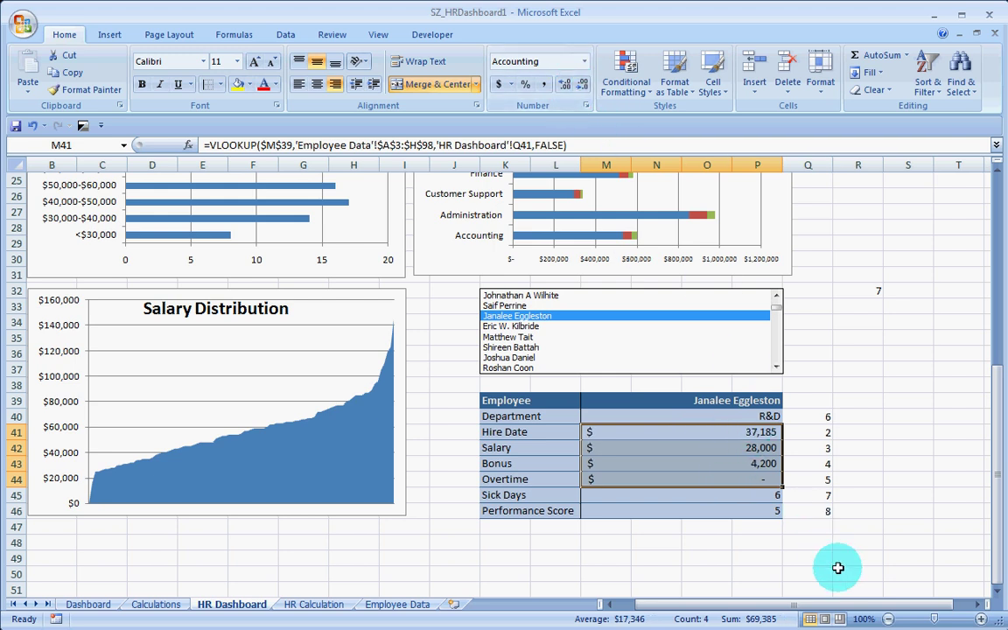
click(697, 526)
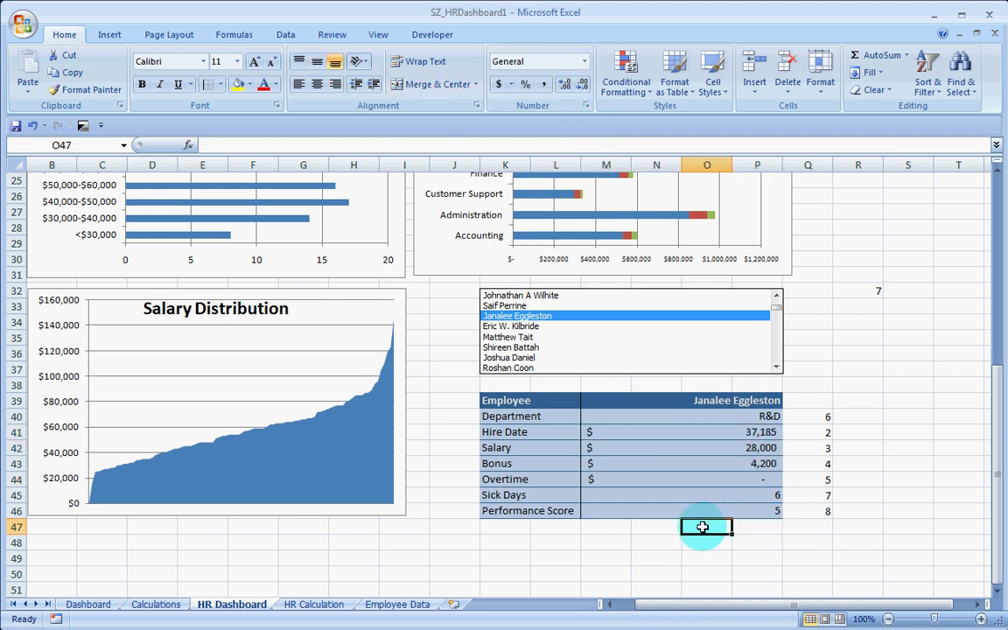
Switch M41:M44 to Currency format with 0 decimals in Format Cells.
drag(665, 432, 658, 477)
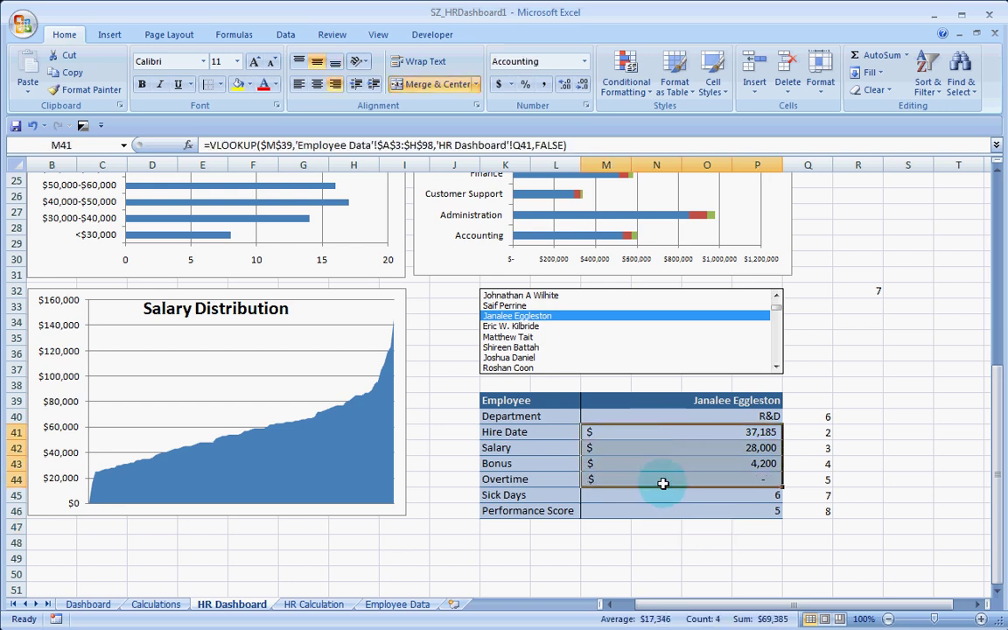
key(ctrl+1)
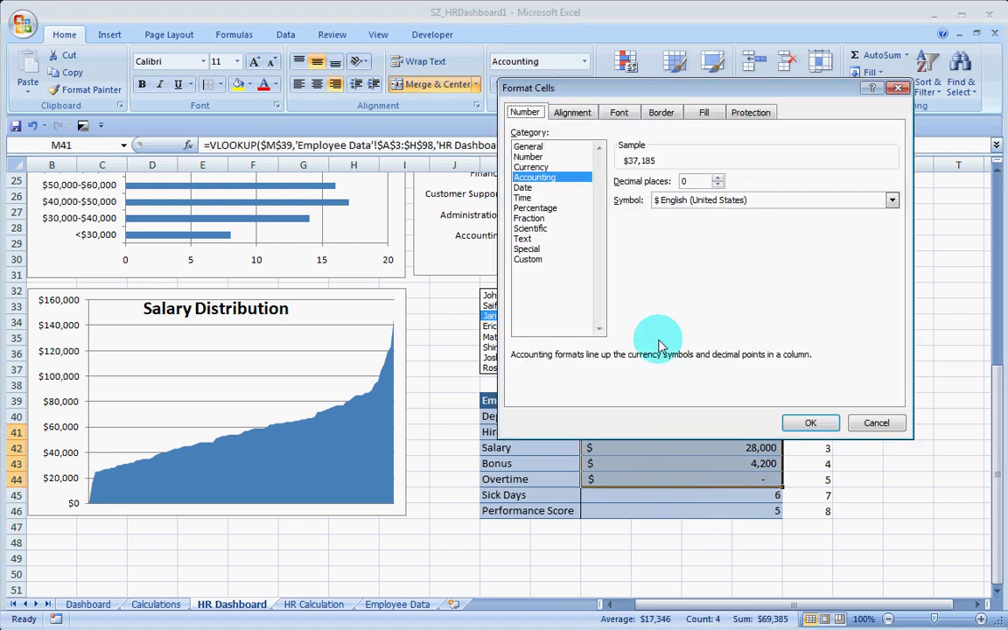
click(530, 157)
click(534, 167)
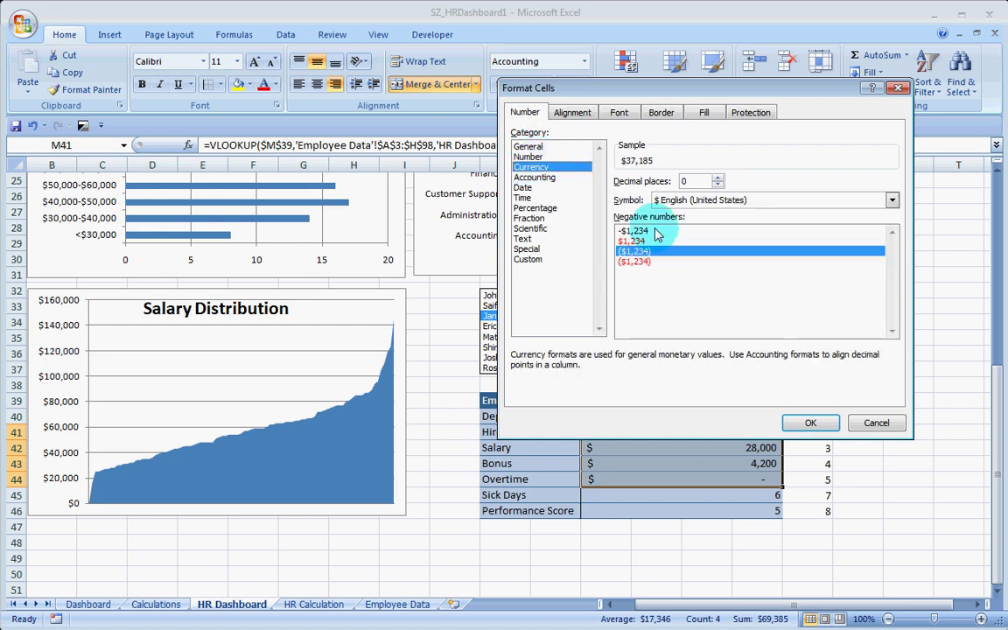
click(801, 421)
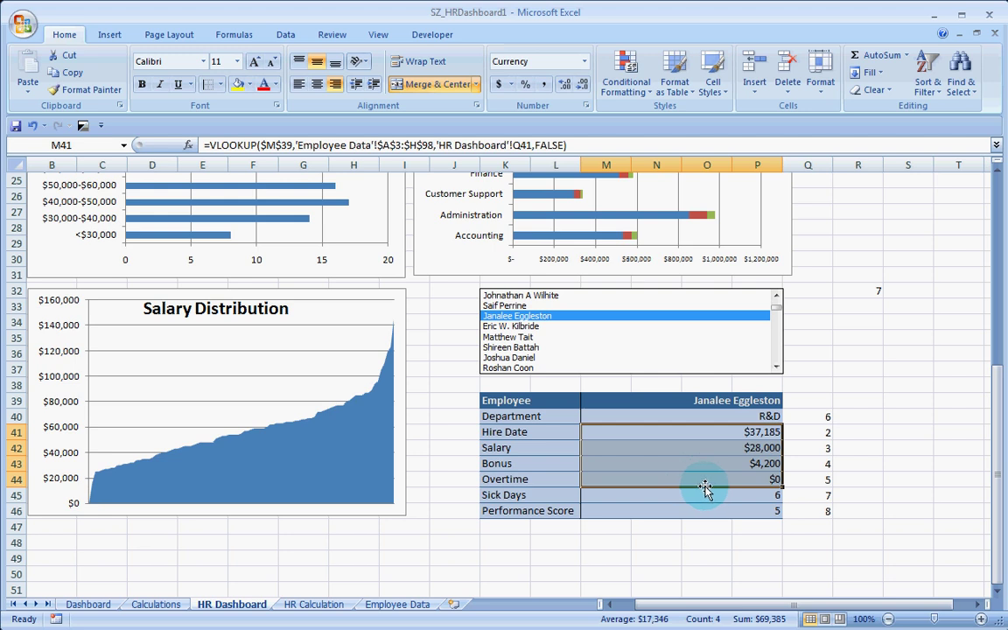
click(709, 433)
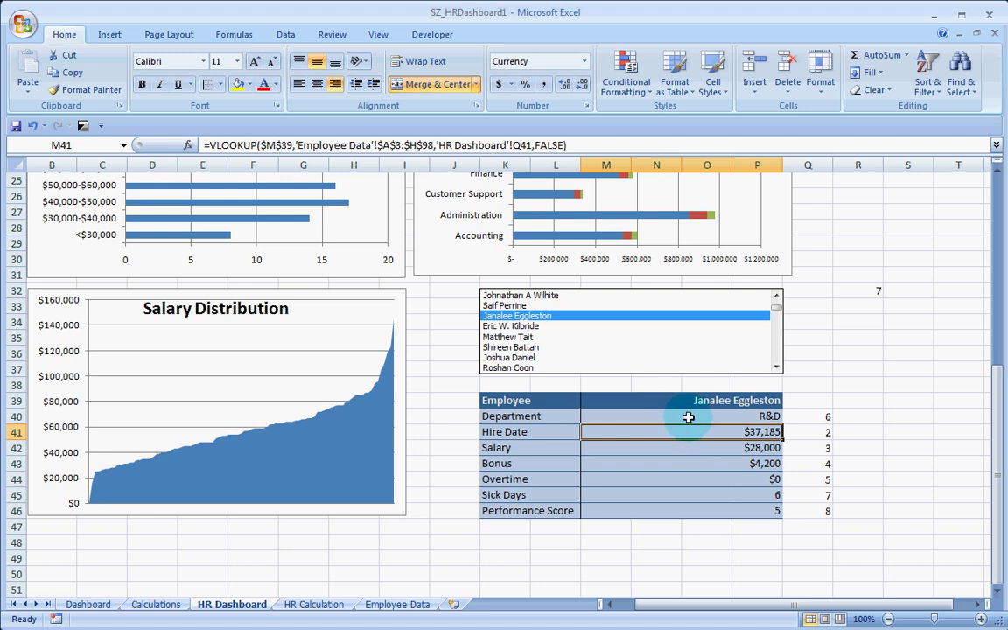
Merge K48:P49 across so rows 48 and 49 each become one cell.
drag(511, 541, 774, 541)
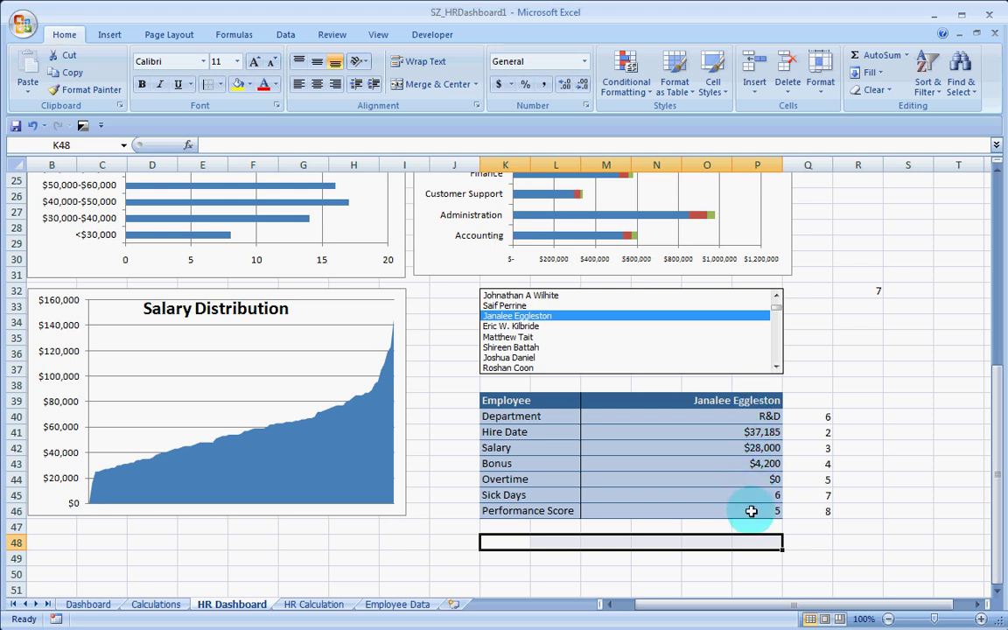
click(651, 401)
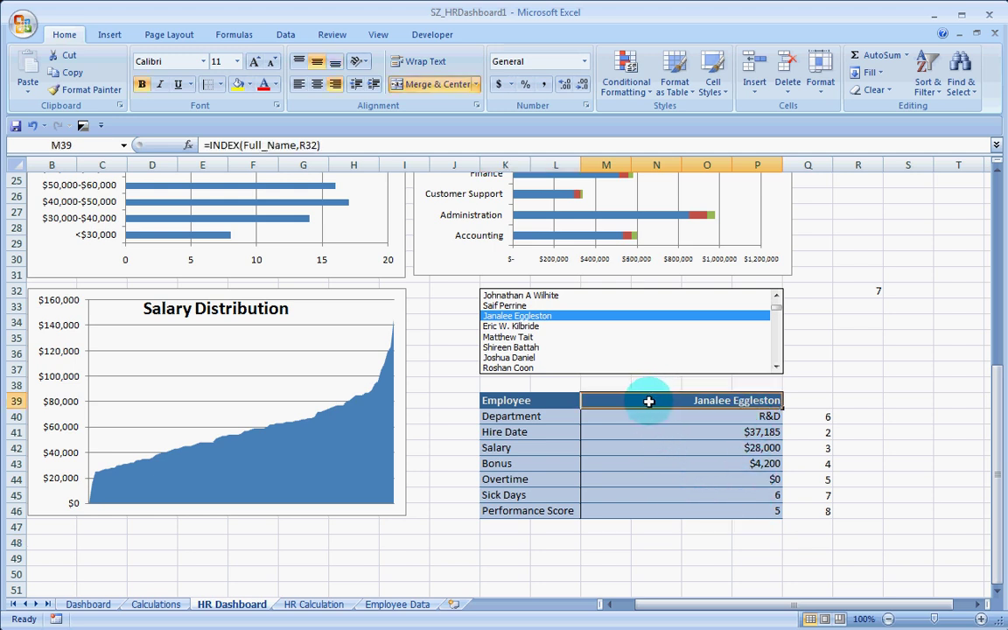
drag(204, 145, 326, 146)
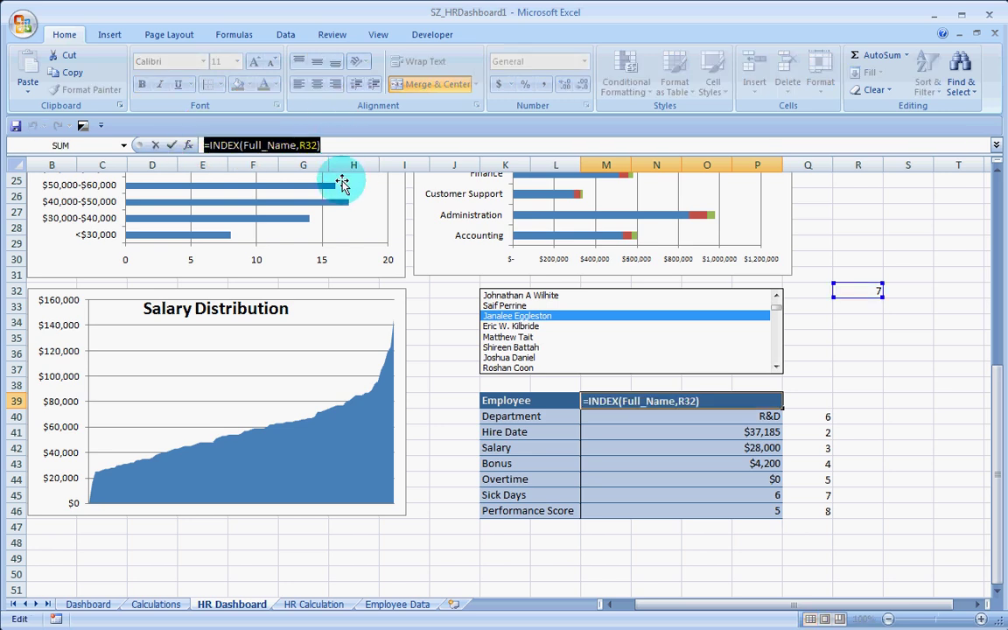
key(Escape)
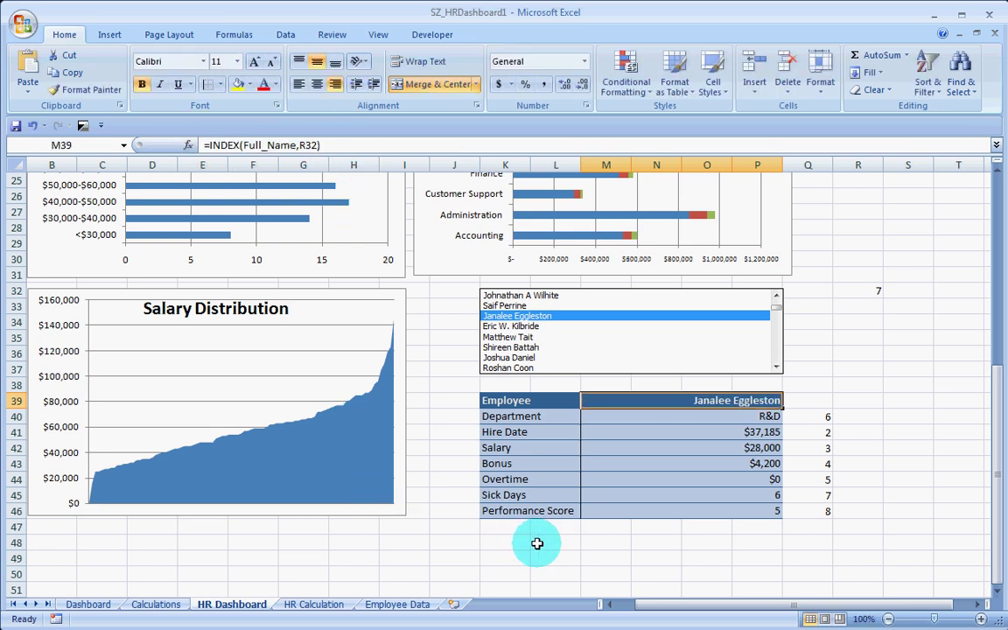
drag(511, 545, 752, 556)
click(476, 84)
click(443, 121)
Enter M39's formula =INDEX(Full_Name,R32) as apostrophe-prefixed text in K48.
click(697, 544)
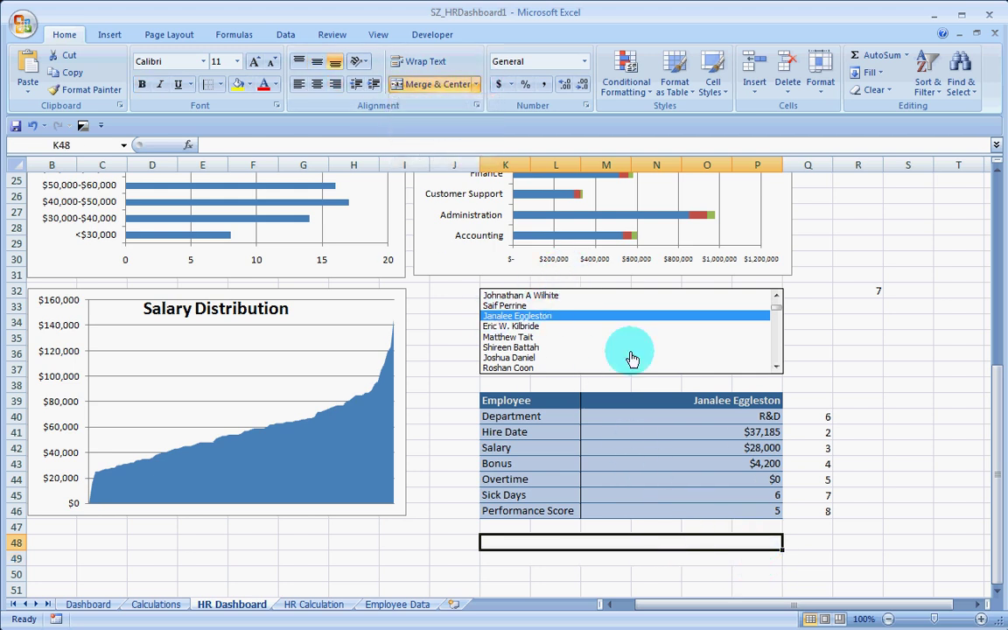
click(691, 417)
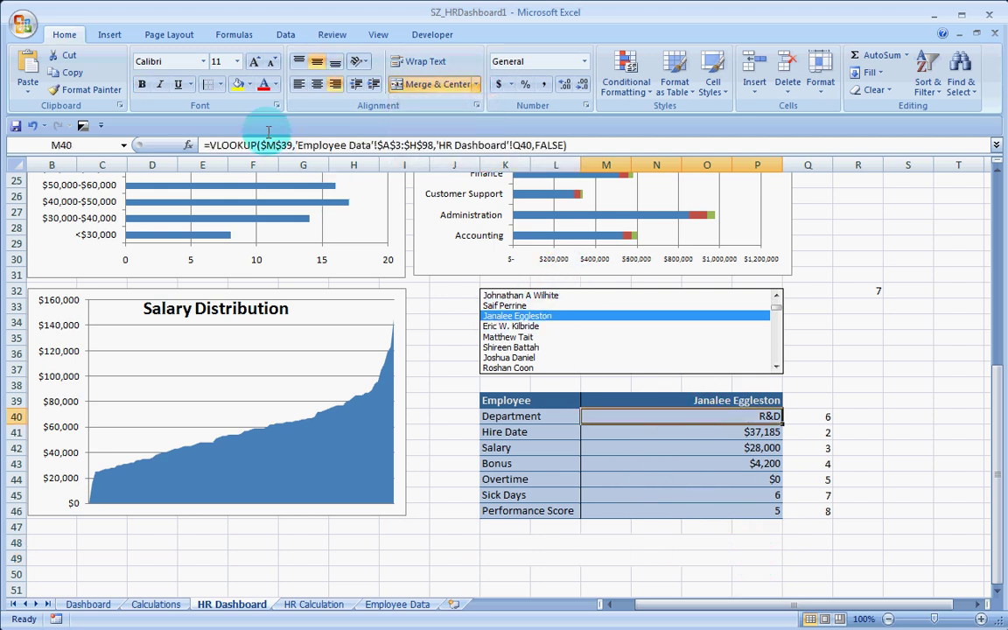
click(659, 395)
drag(207, 146, 384, 144)
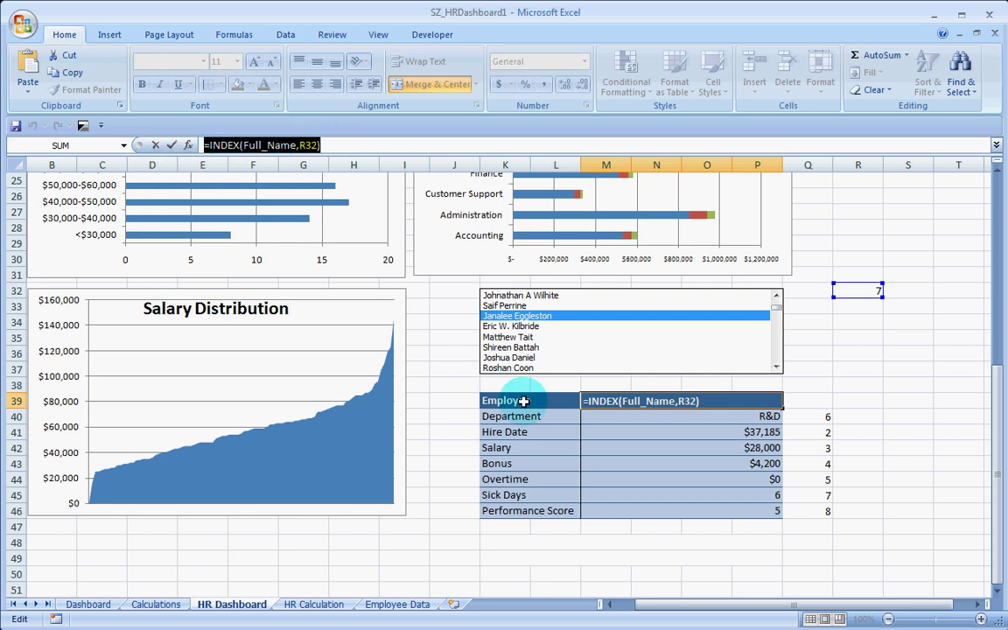
key(Escape)
click(631, 550)
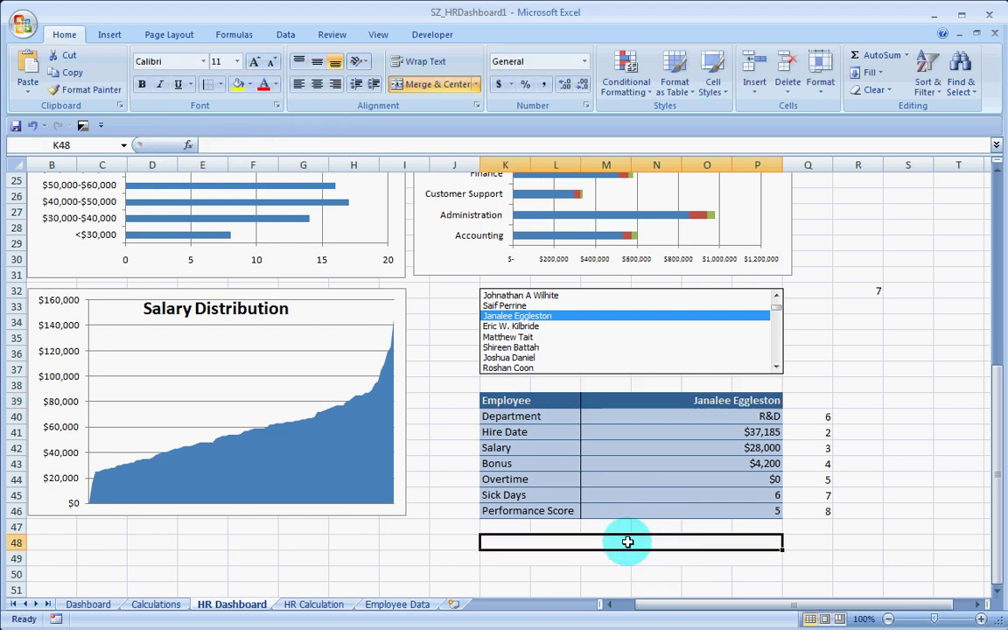
text('=INDEX(Full_Name,R32)
key(Return)
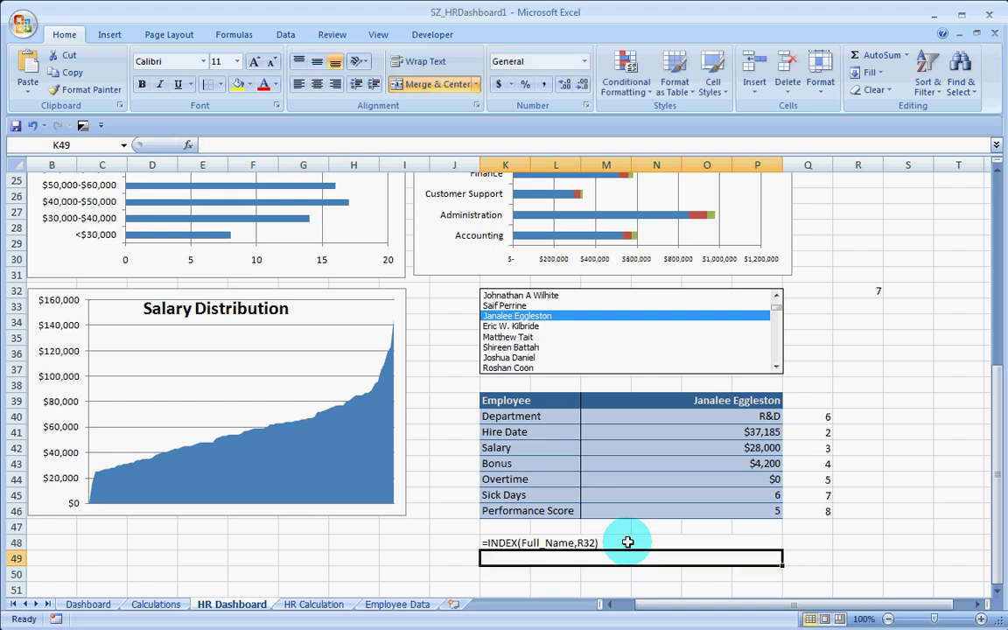
Paste M40's VLOOKUP formula text into K49 beneath the INDEX note.
click(674, 405)
click(602, 559)
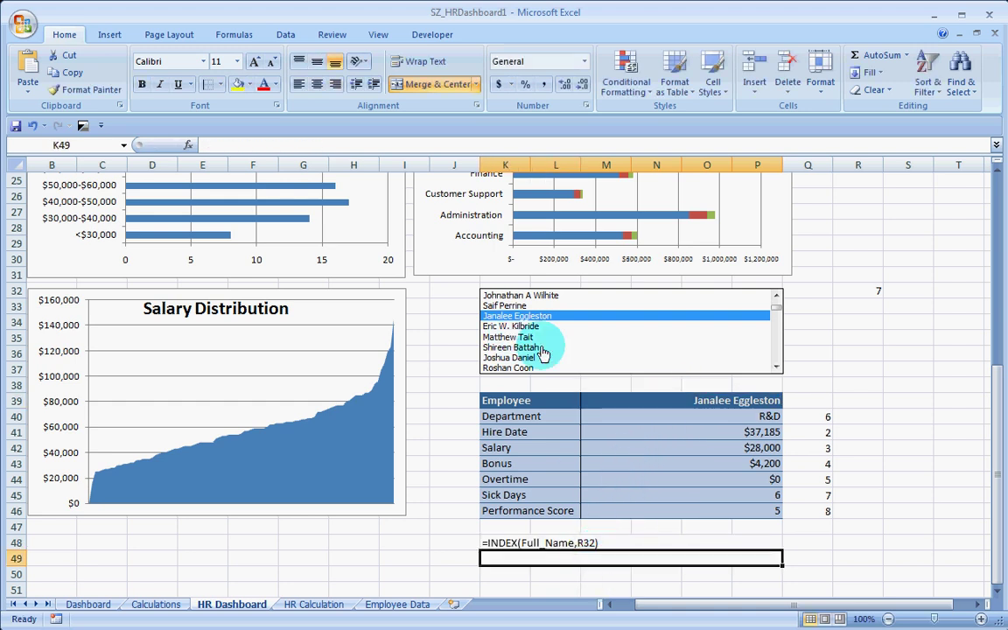
click(753, 417)
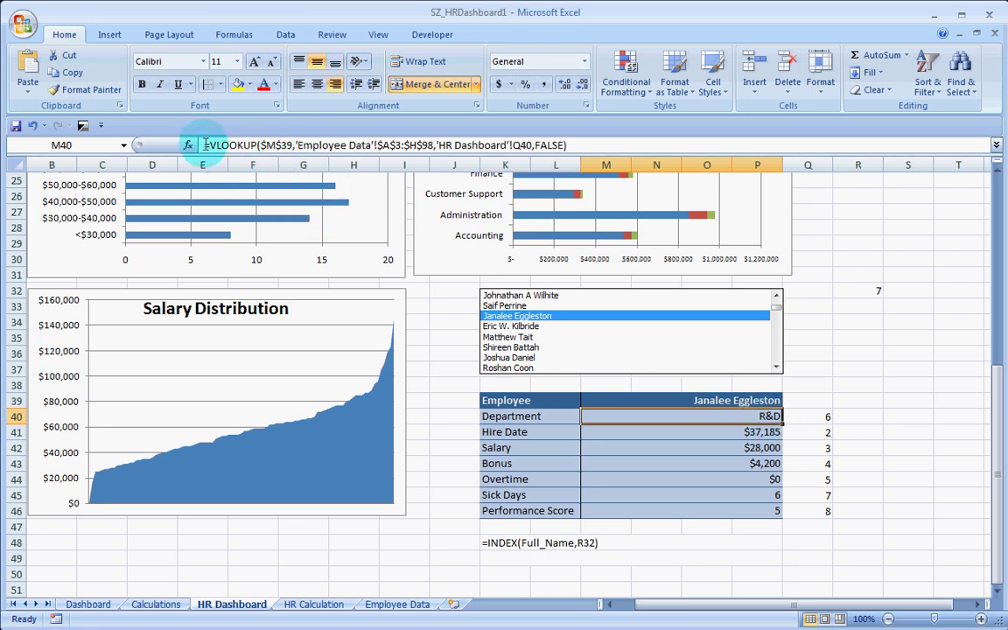
drag(203, 144, 641, 147)
key(ctrl+c)
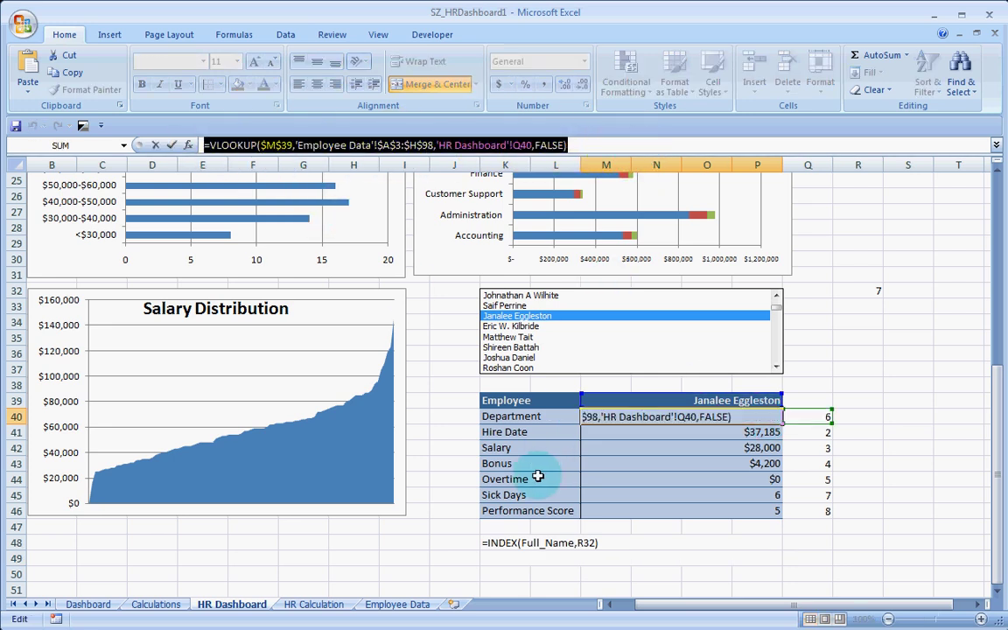
click(582, 558)
key(Escape)
click(582, 558)
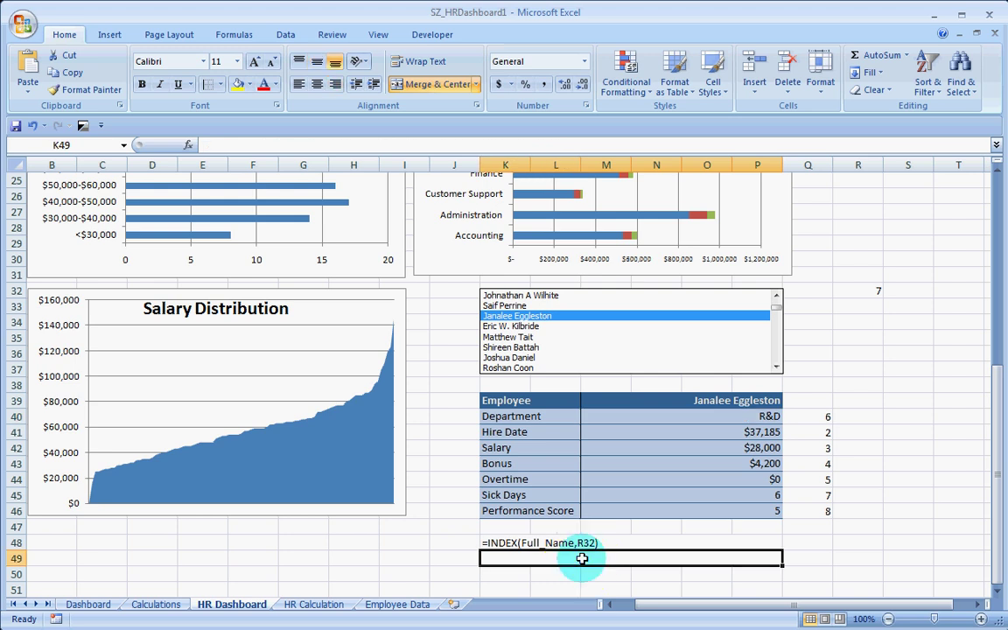
key(ctrl+v)
key(Return)
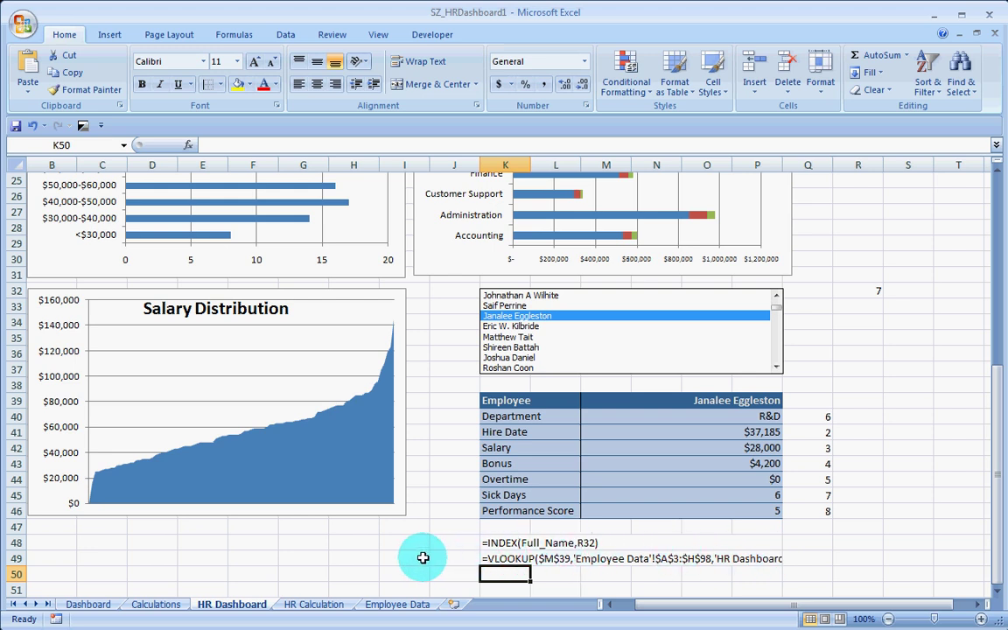
Make row 49 taller and wrap the formula text.
click(494, 560)
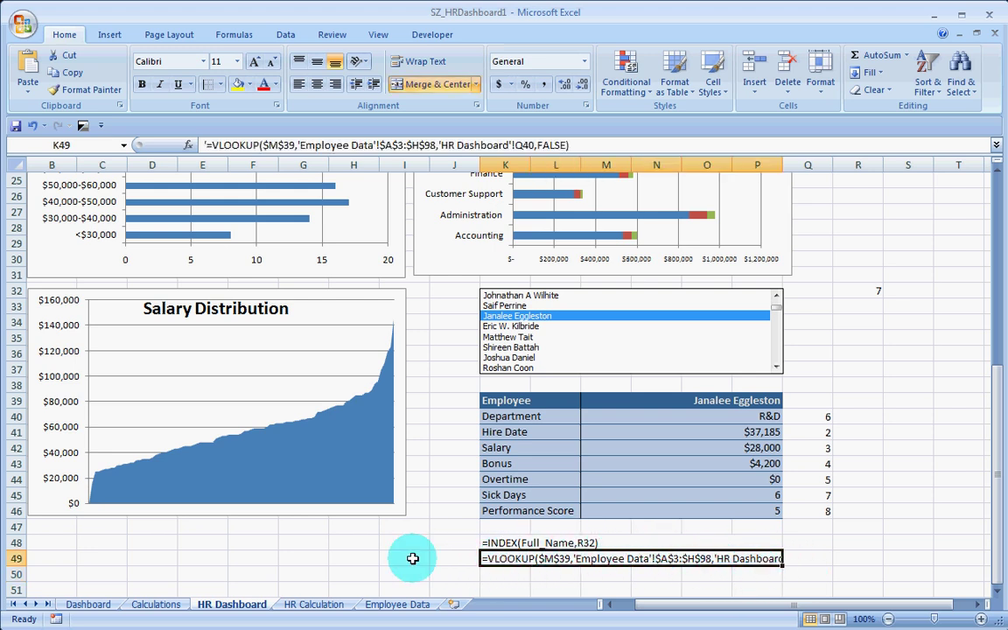
drag(18, 563, 17, 579)
click(417, 61)
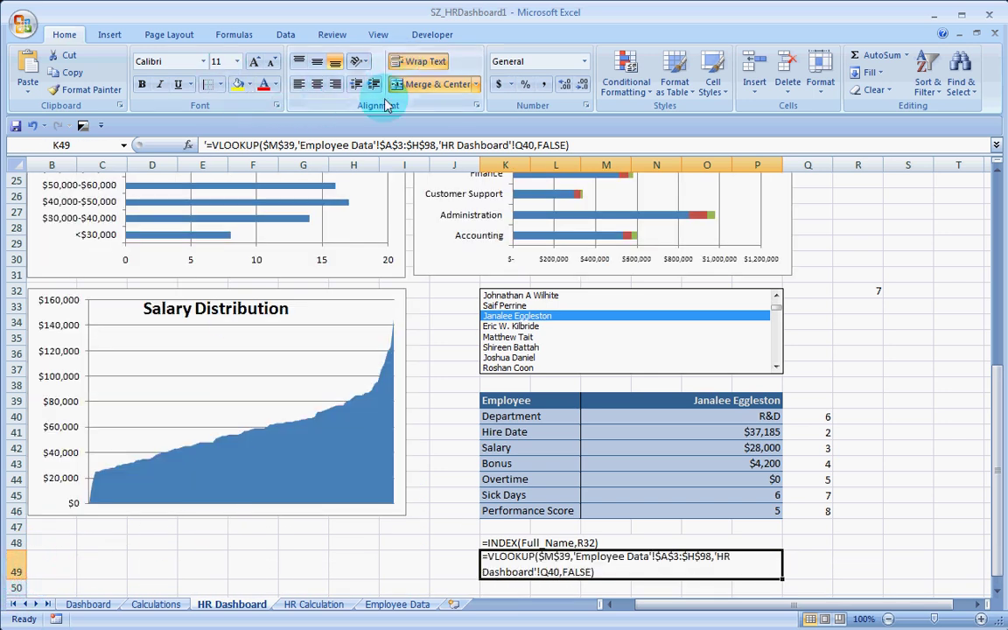
click(846, 576)
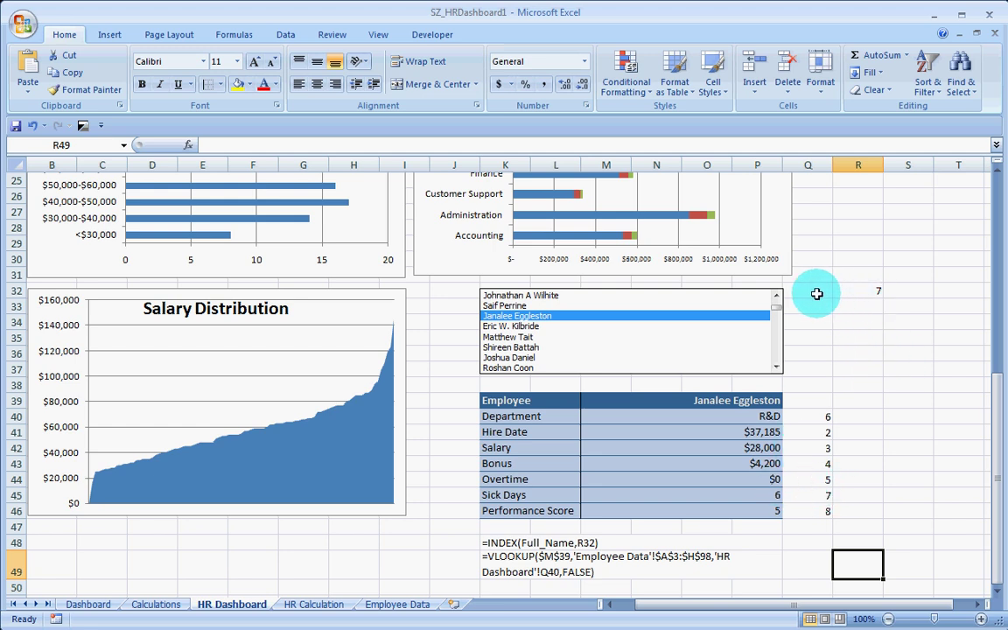
Apply a custom number format to the helper numbers in column R.
drag(844, 292, 828, 274)
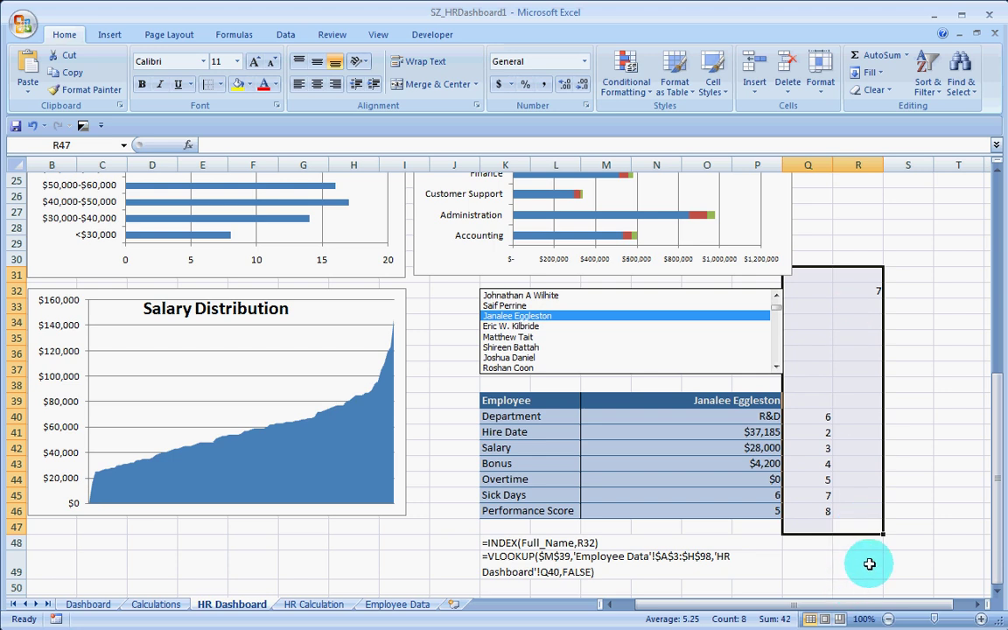
key(ctrl+1)
click(539, 261)
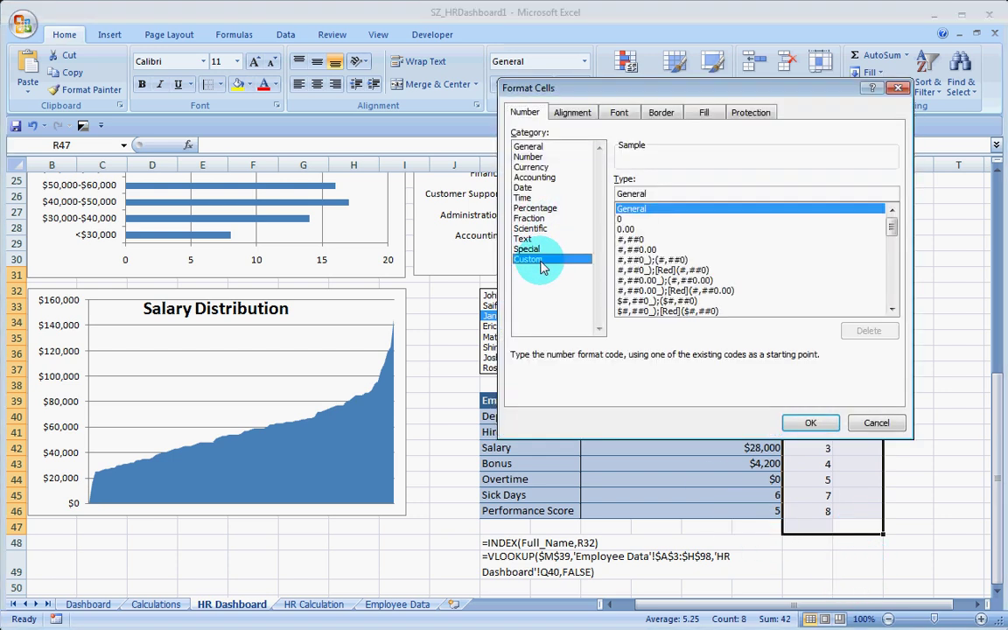
double_click(645, 193)
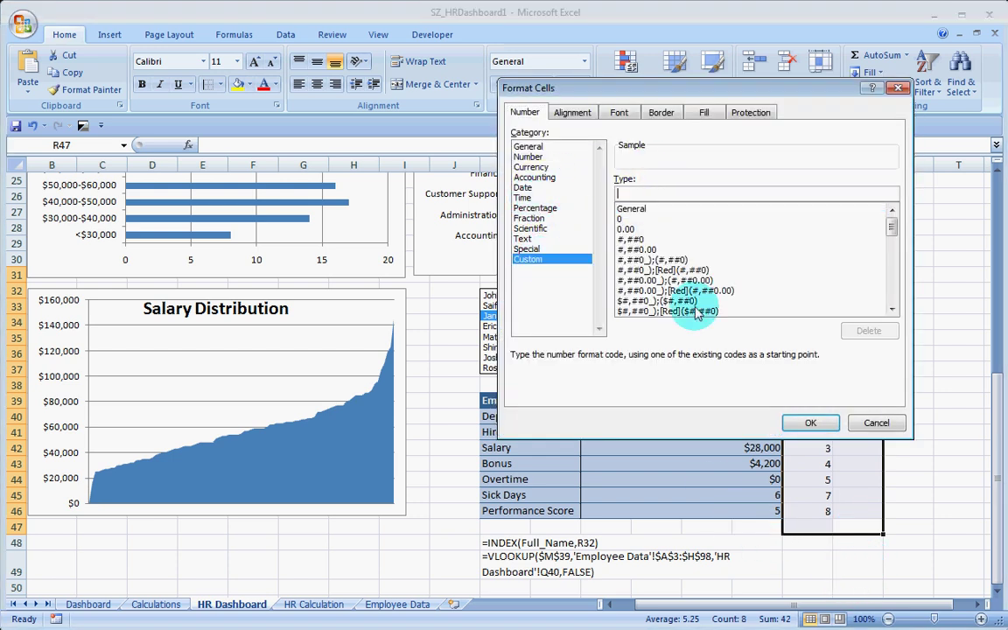
click(805, 422)
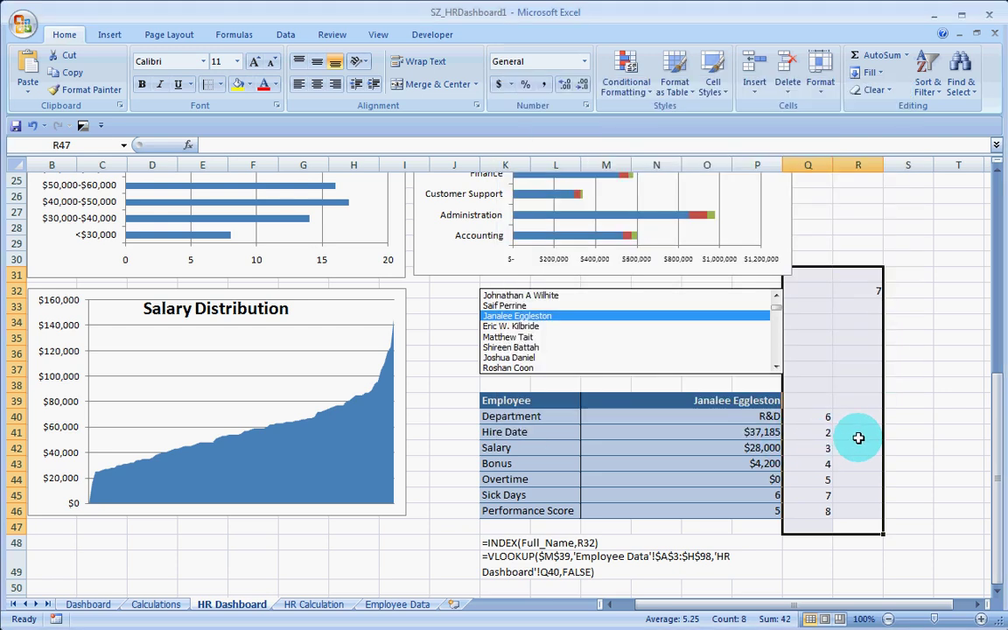
click(866, 528)
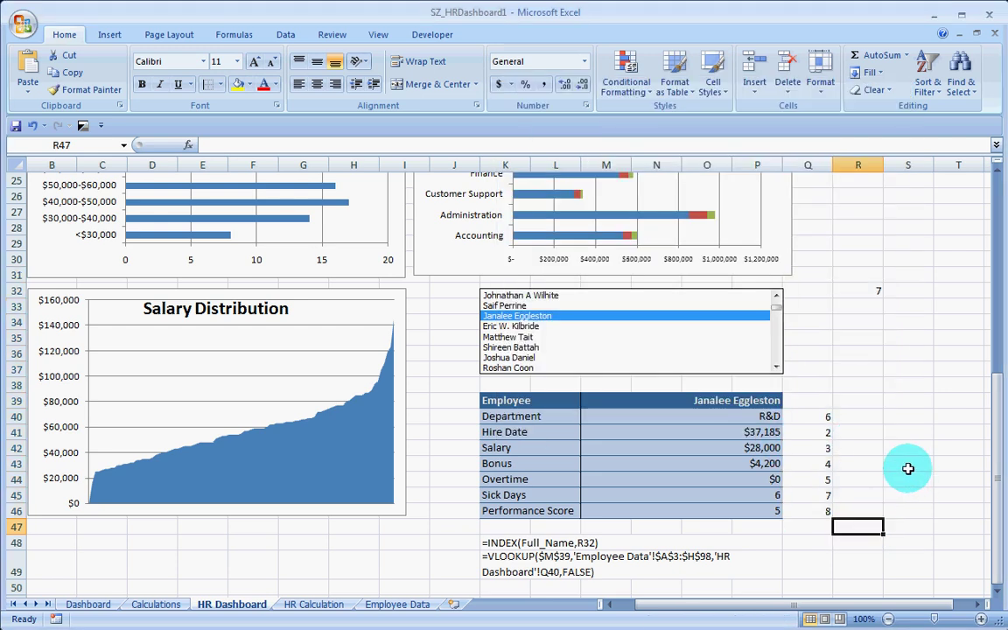
Set the font colour of helper cells Q32:R46 to white.
drag(854, 290, 844, 484)
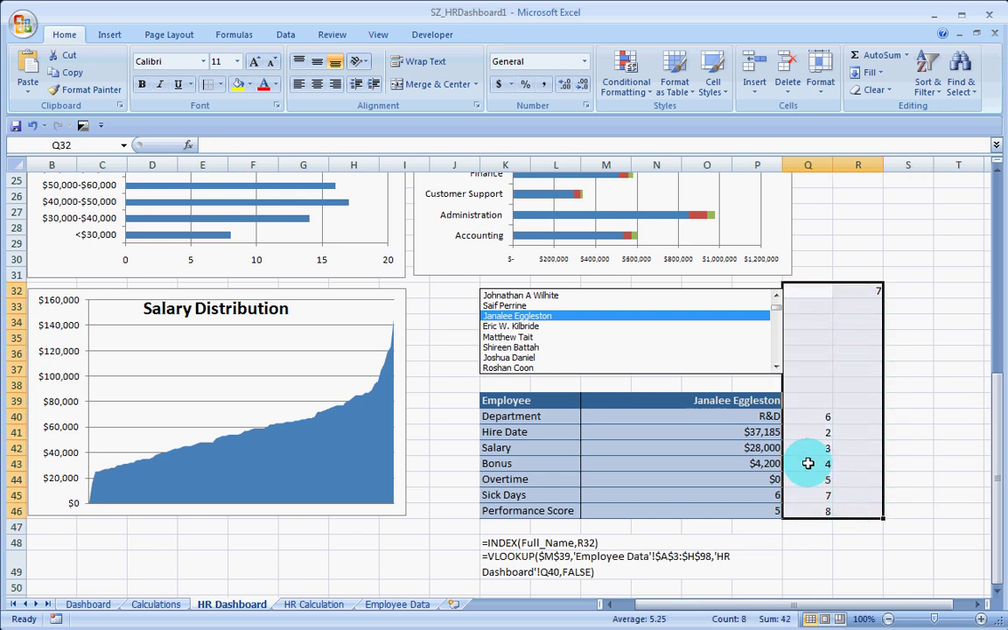
click(274, 85)
click(263, 136)
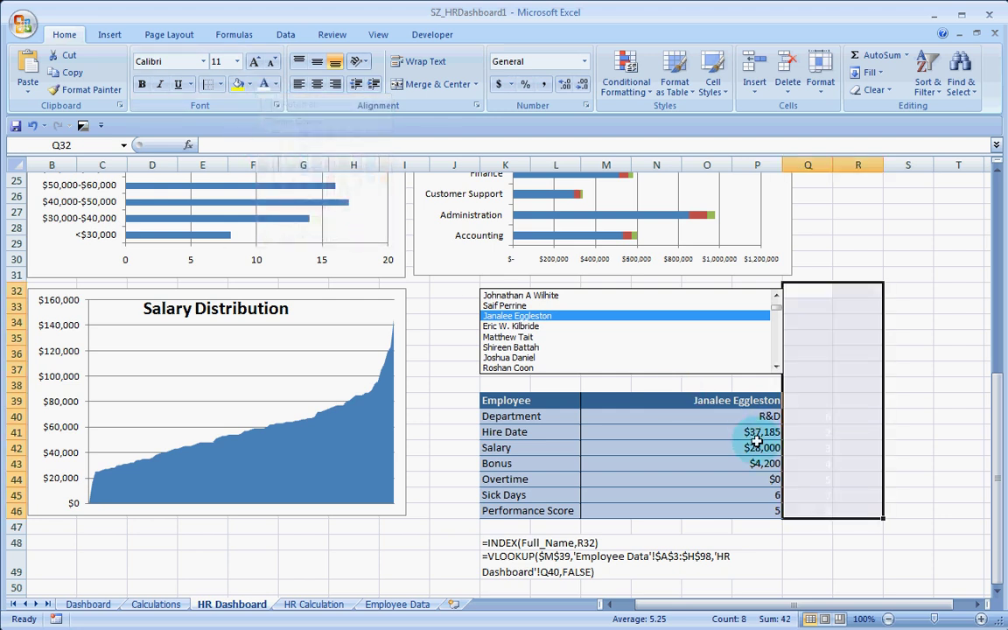
click(958, 511)
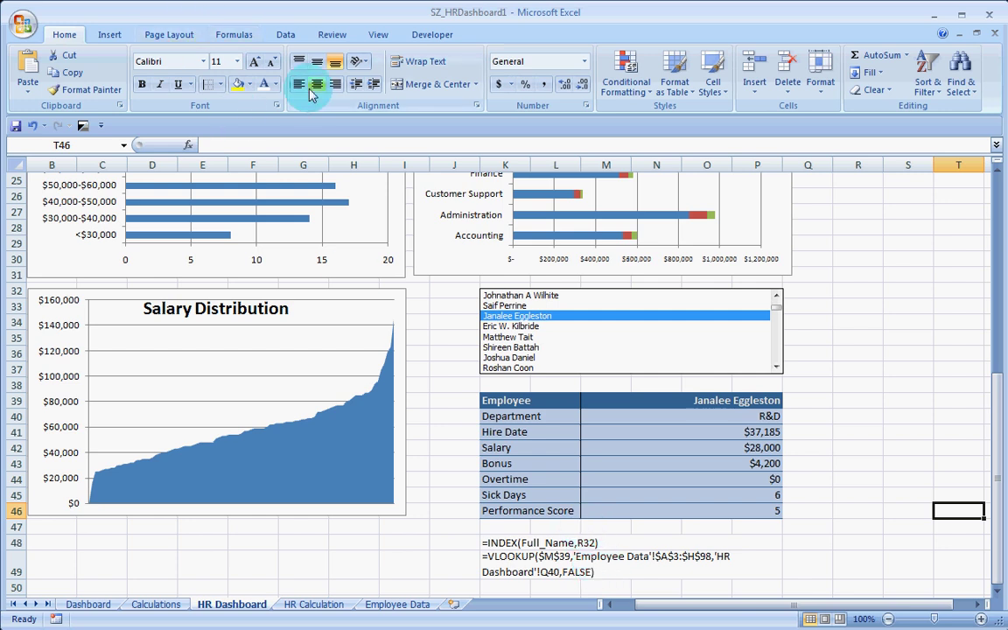
Pick several different employees in the list box to watch the info table update.
click(529, 337)
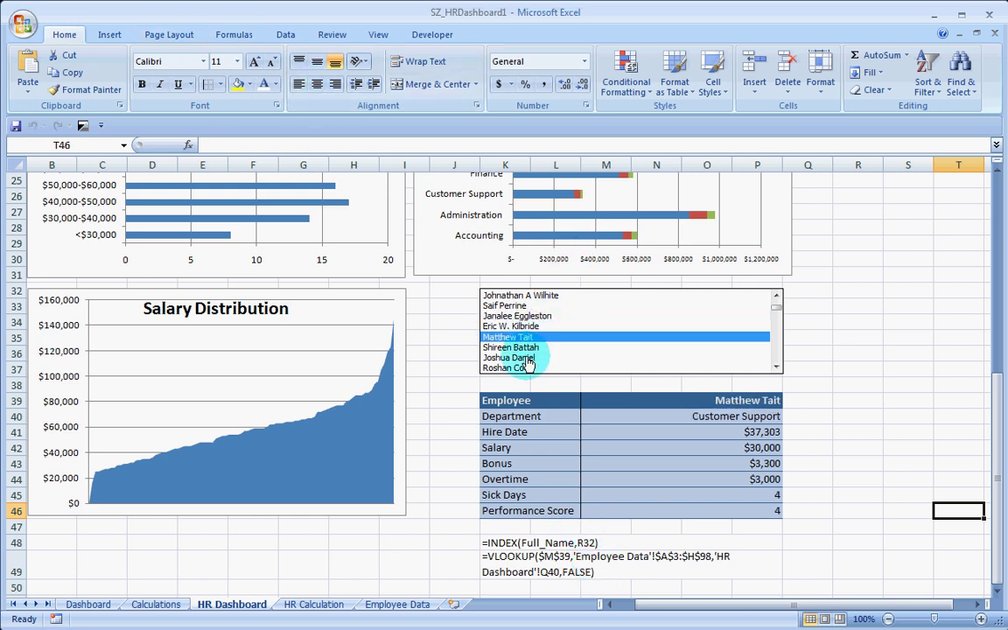
click(528, 357)
click(528, 307)
click(518, 337)
click(513, 347)
click(521, 306)
click(560, 347)
scroll(590, 333, up, 1)
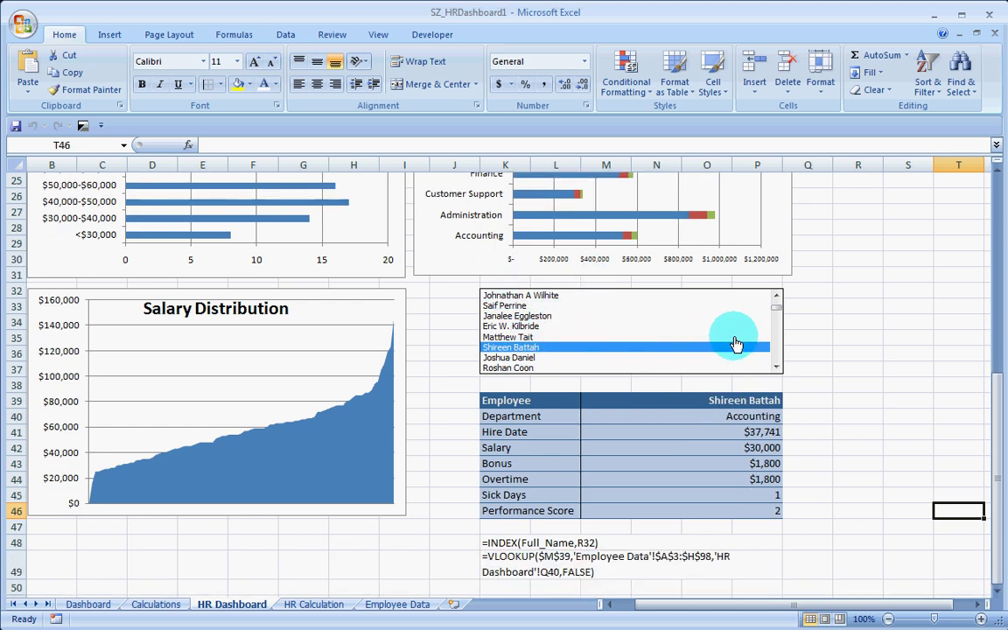
drag(781, 314, 779, 322)
click(564, 348)
click(563, 316)
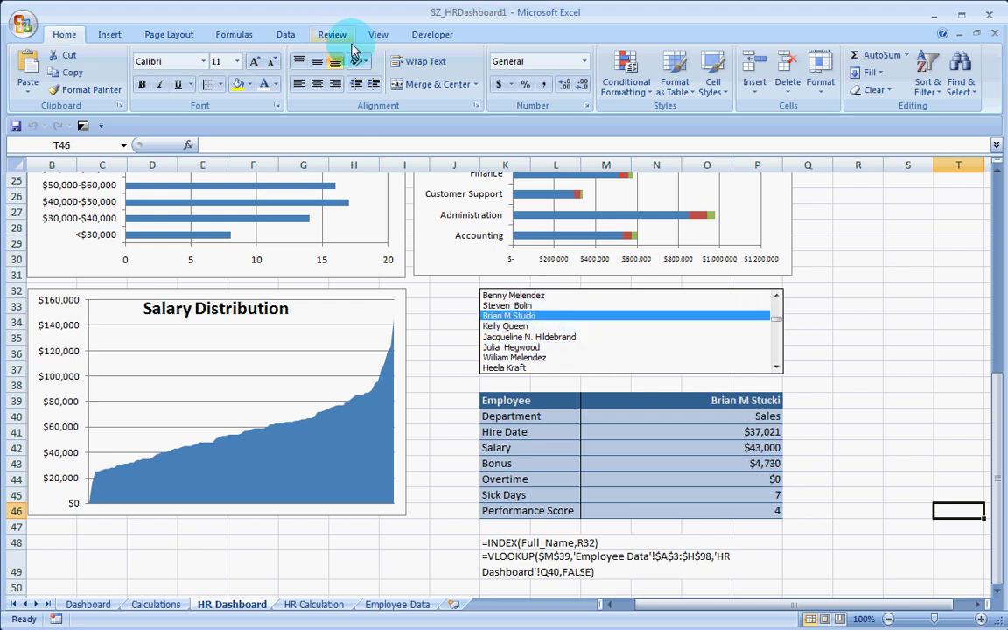
Turn off gridlines on the HR Dashboard sheet from the View tab.
click(378, 35)
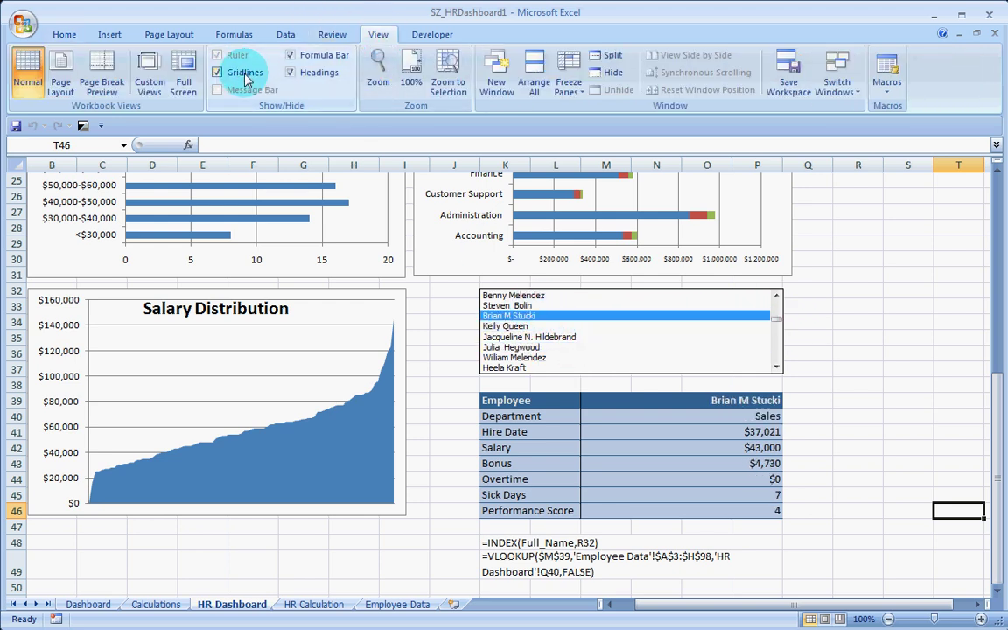
click(244, 73)
scroll(326, 267, up, 8)
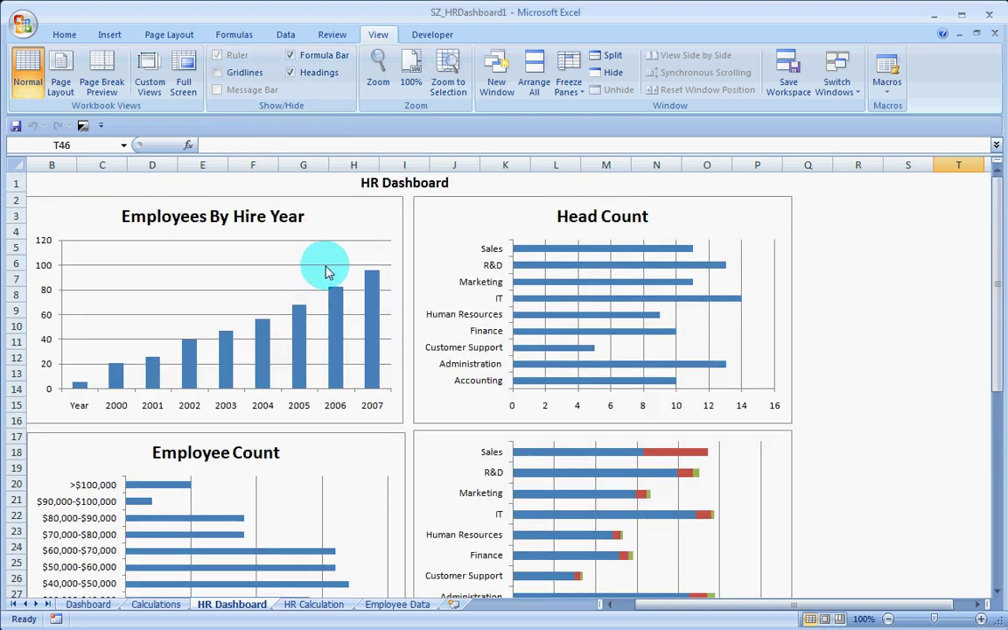
drag(698, 604, 637, 603)
click(890, 620)
click(891, 620)
click(890, 620)
click(890, 620)
click(889, 620)
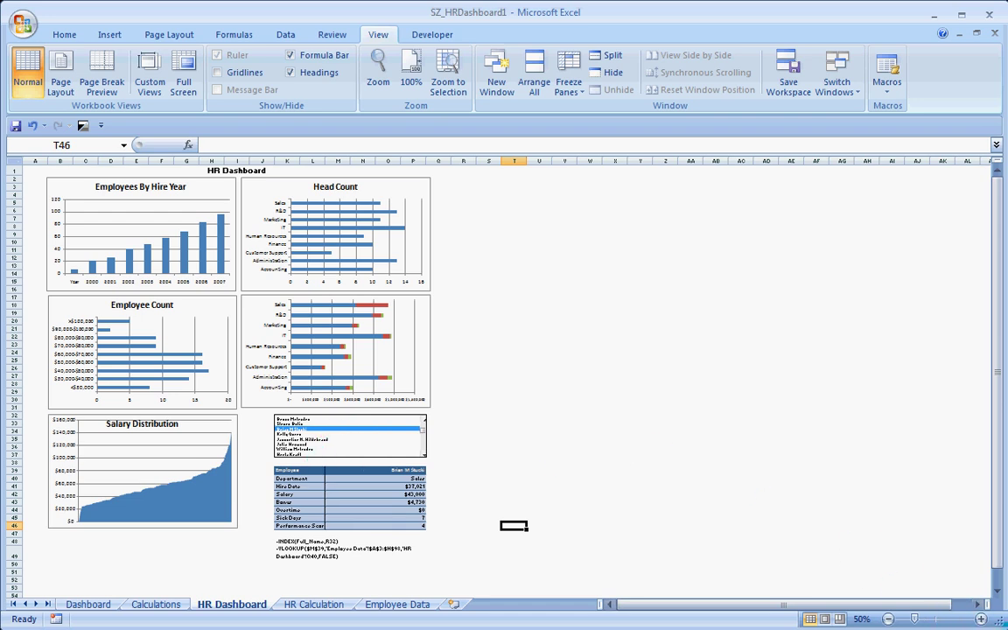
click(982, 619)
click(981, 618)
click(981, 619)
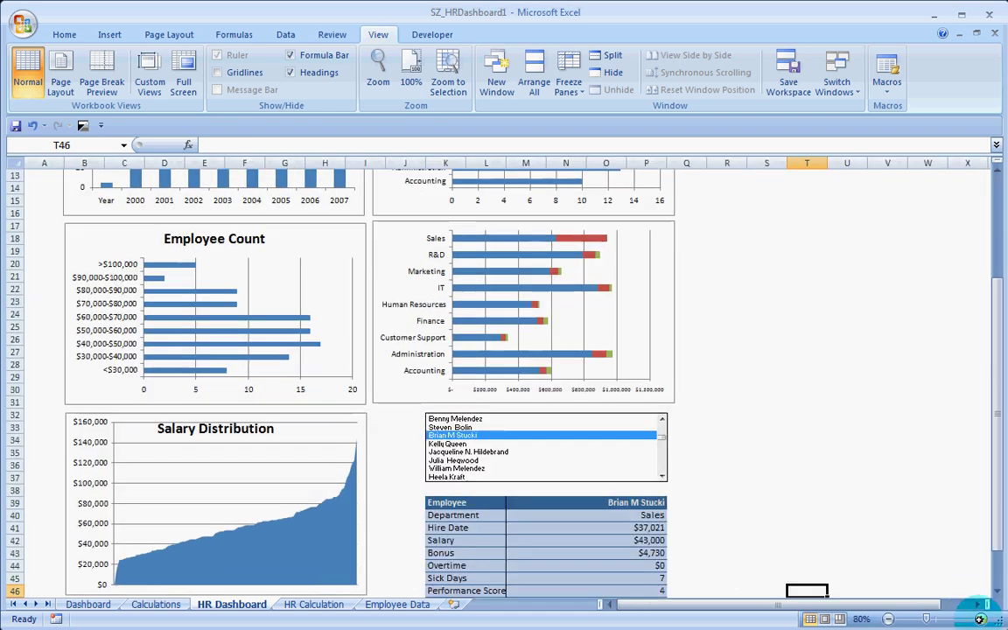
click(981, 619)
click(981, 618)
click(981, 619)
click(982, 618)
drag(872, 604, 765, 604)
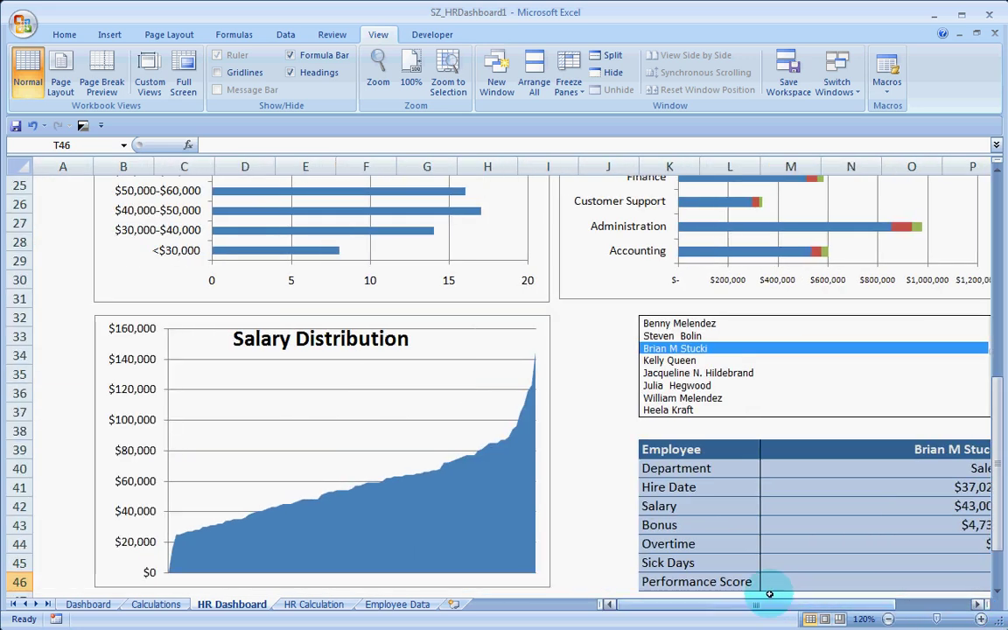
click(888, 619)
click(888, 619)
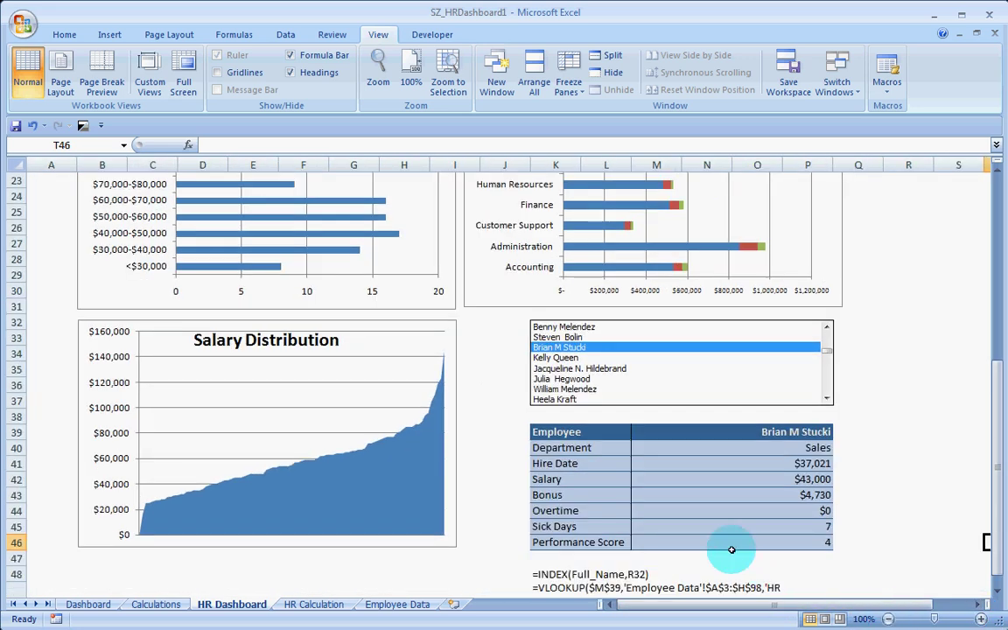
scroll(726, 548, up, 5)
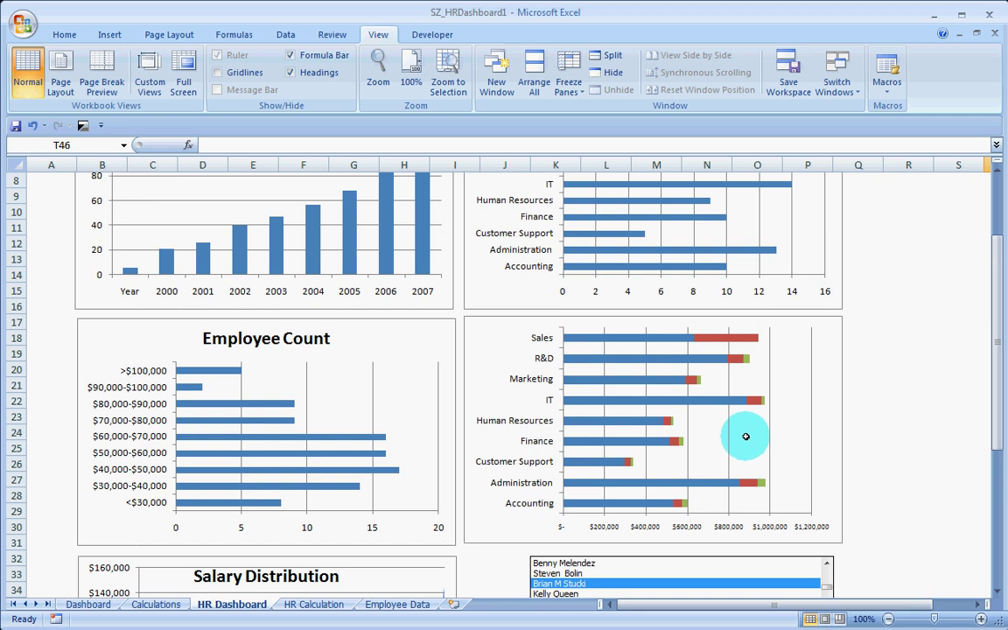
scroll(750, 428, up, 3)
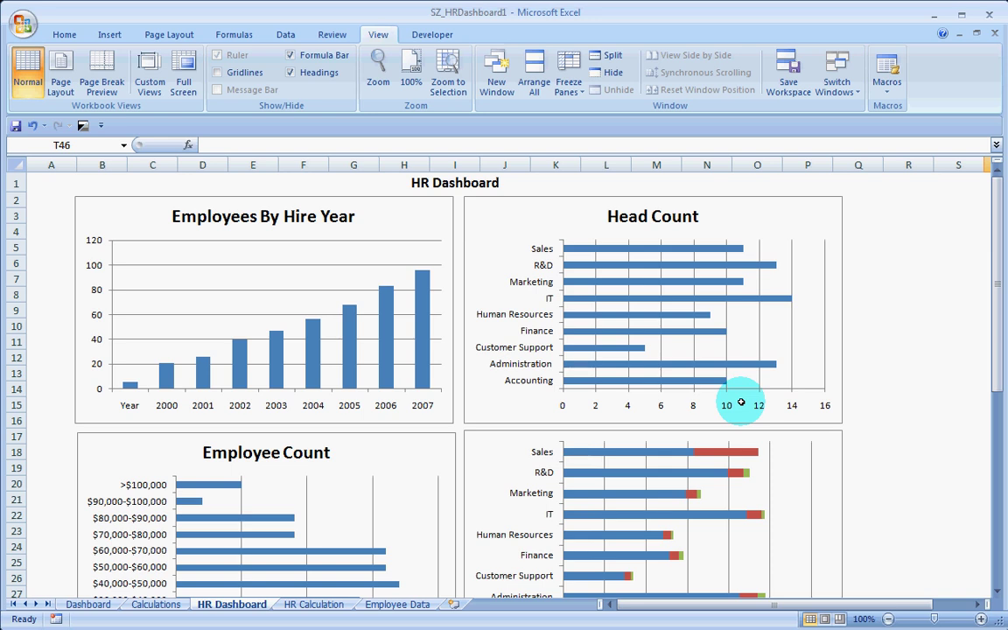
Go from the Employee Data sheet tab on to the HR Calculation sheet.
click(395, 604)
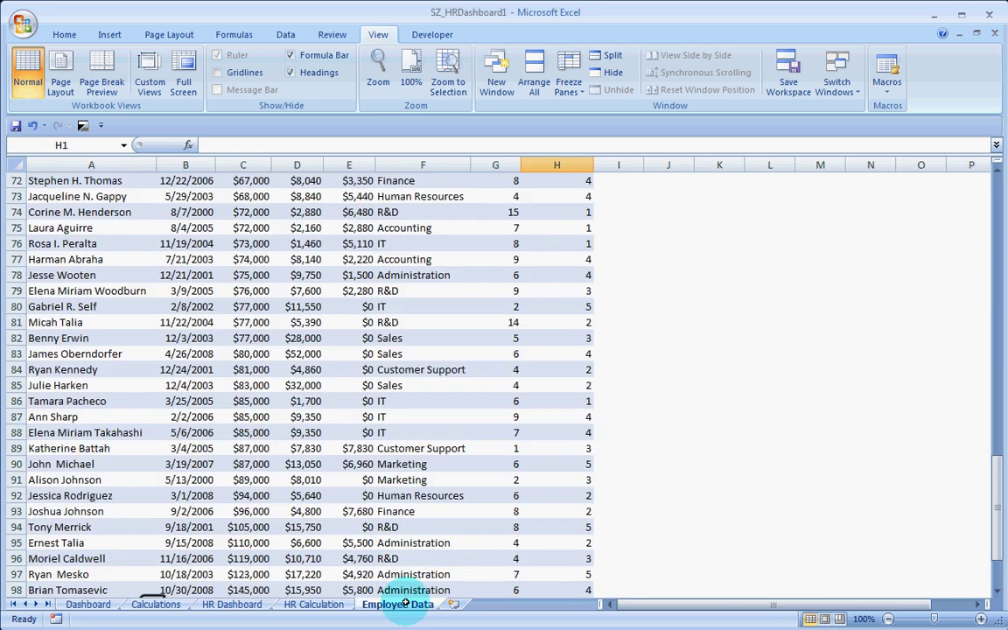
click(313, 604)
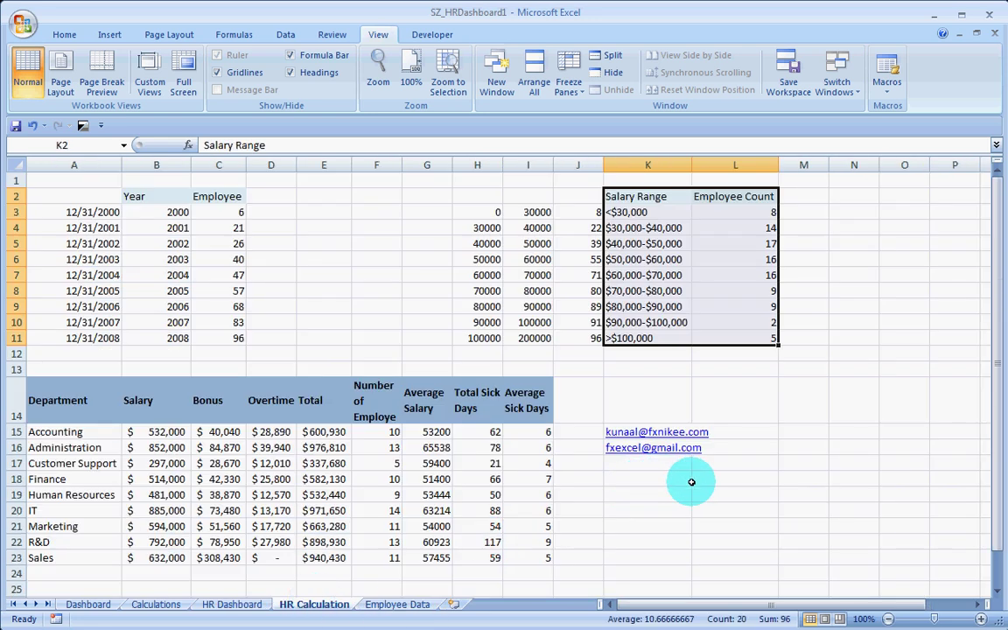